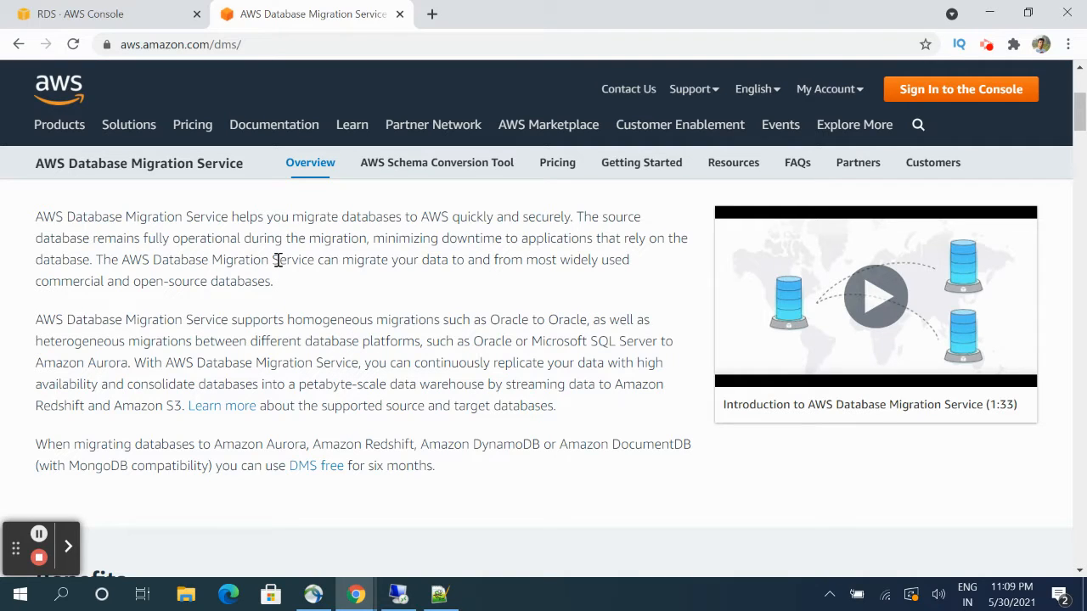
- Open a new blank browser tab beside the DMS overview page
left_click(431, 14)
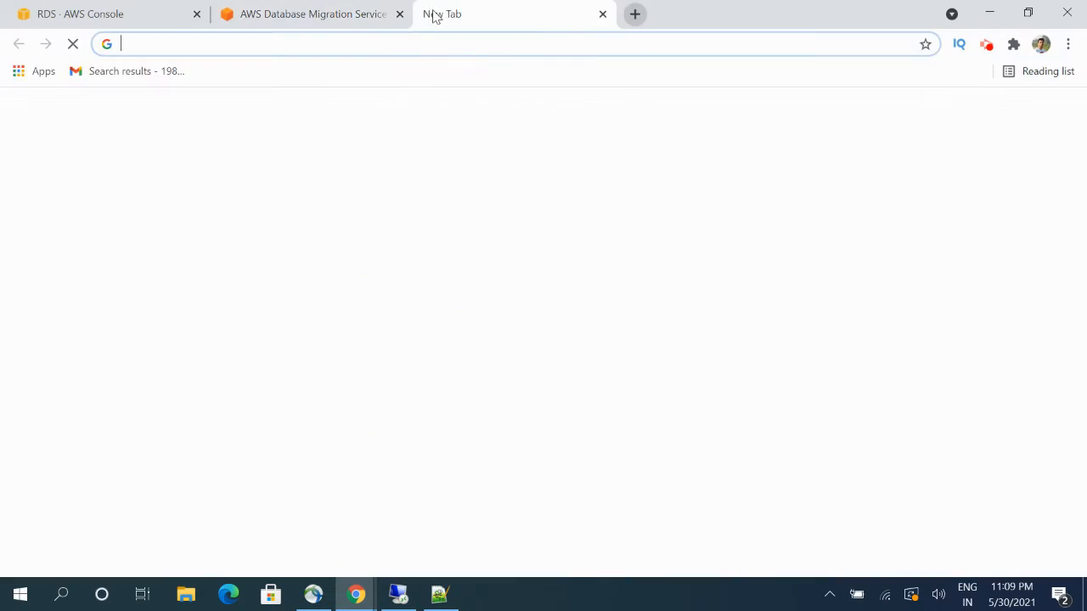
- Search Google for 'schema conversion tool' and open the AWS Schema Conversion Tool page
left_click(393, 53)
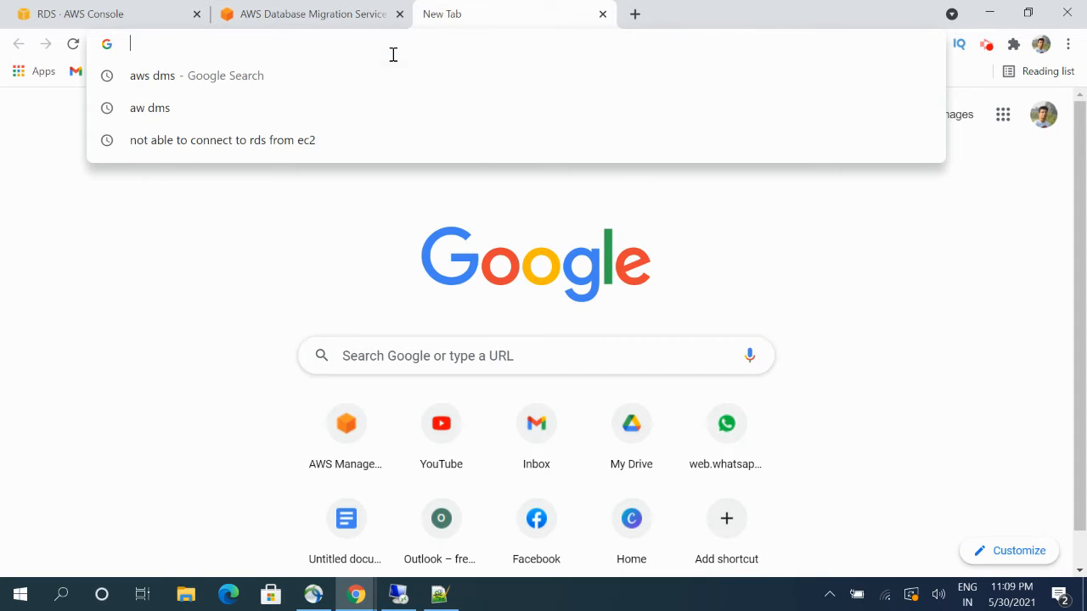
type("schema t")
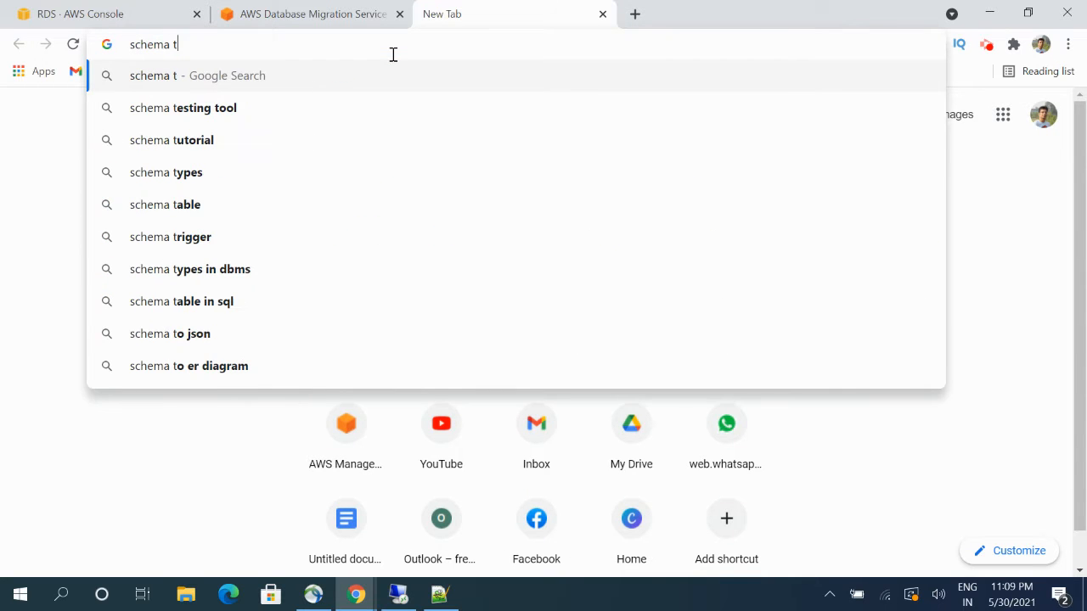
key("BackSpace")
type("conve")
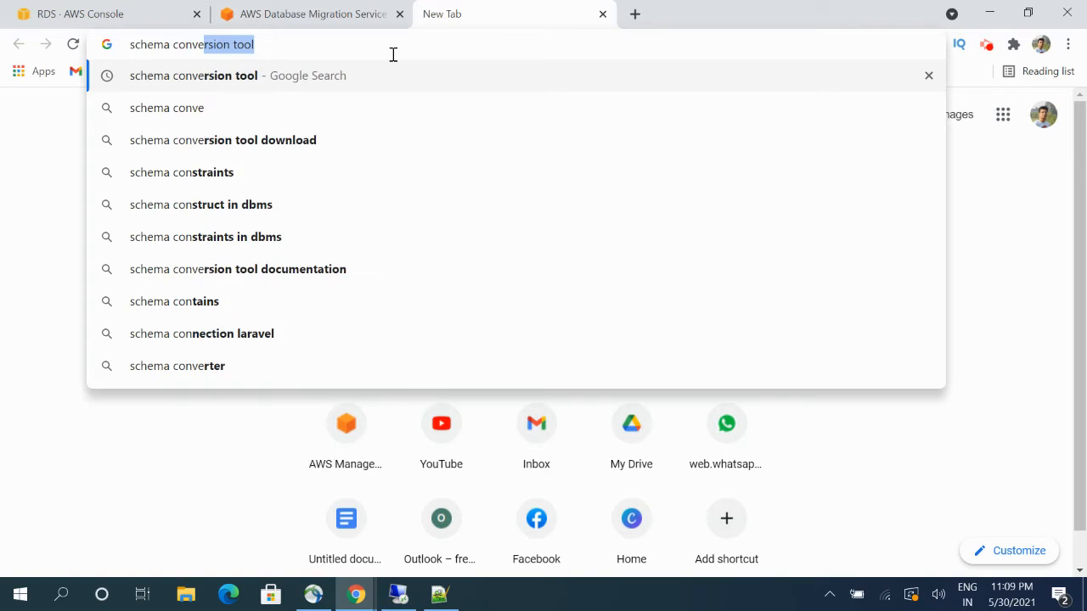
type("rsion tool")
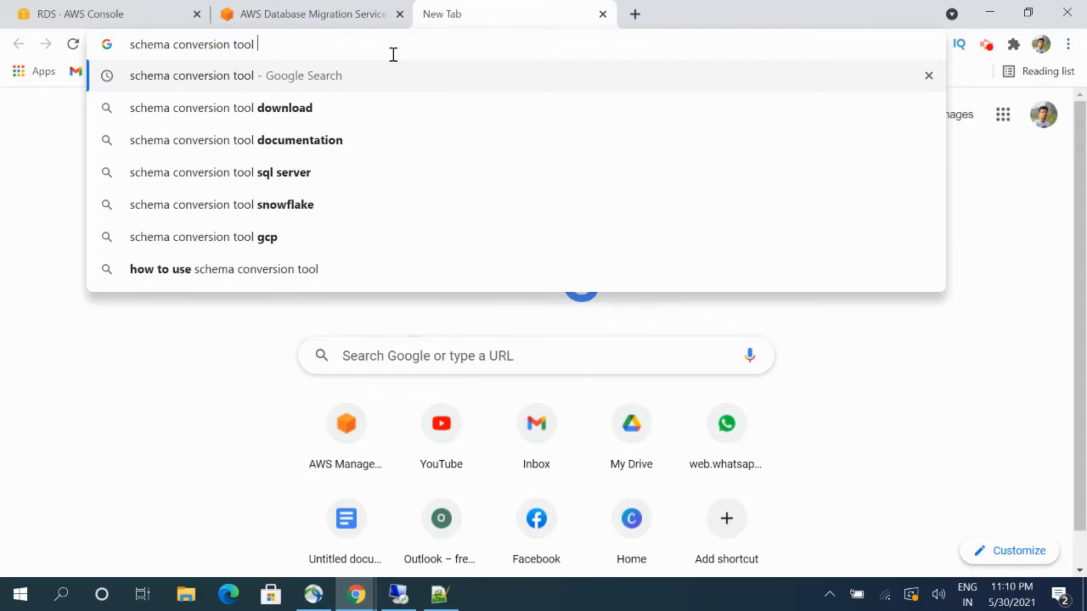
key("Return")
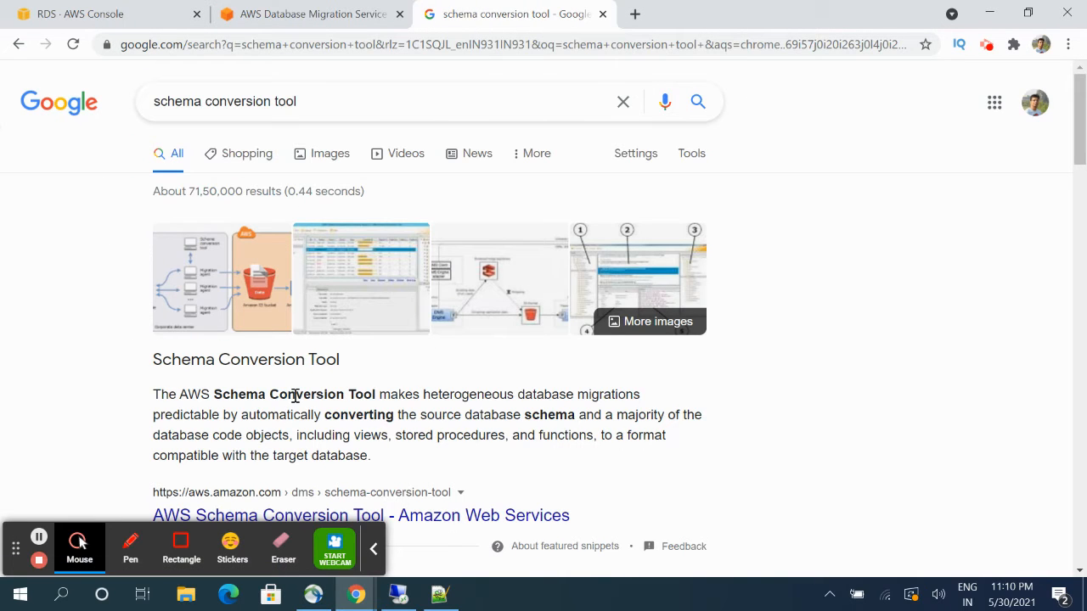
scroll(295, 399, "down", 1)
scroll(295, 402, "down", 1)
left_click(275, 351)
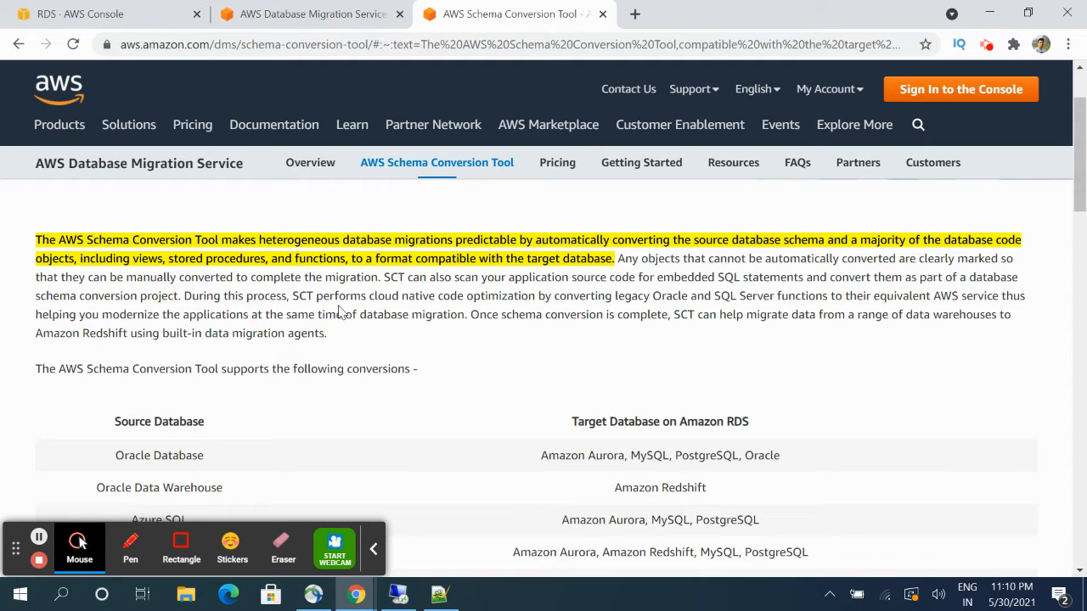
- Bring up the Notepad++ notes listing DMS instance, endpoints and replication tasks
left_click(439, 598)
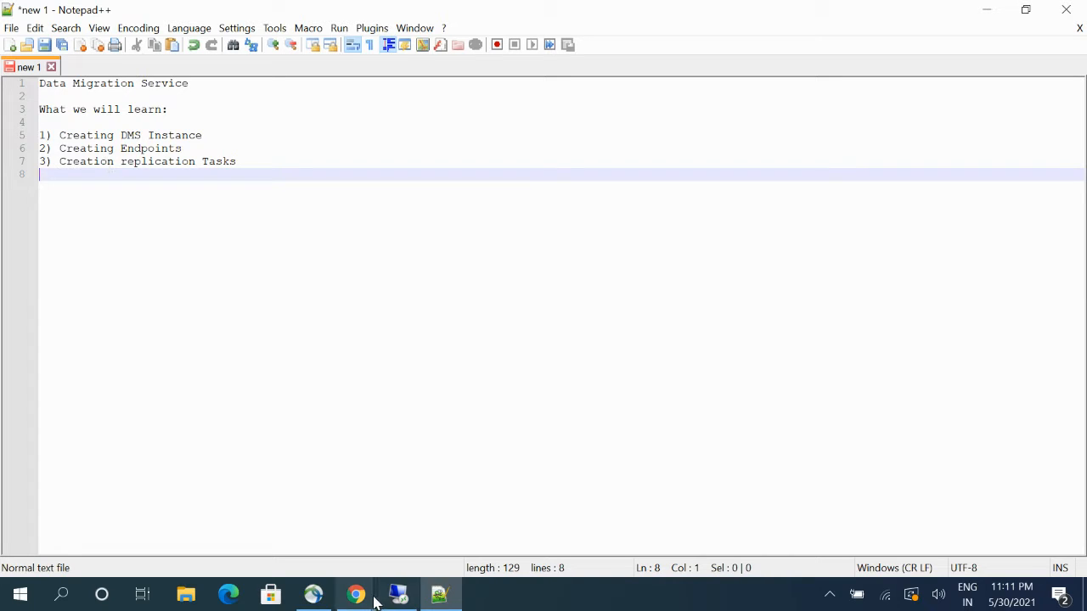
- Show the RDS Databases list and highlight the MySQL and Aurora PostgreSQL engine names
mouse_move(357, 595)
left_click(280, 522)
left_click(85, 13)
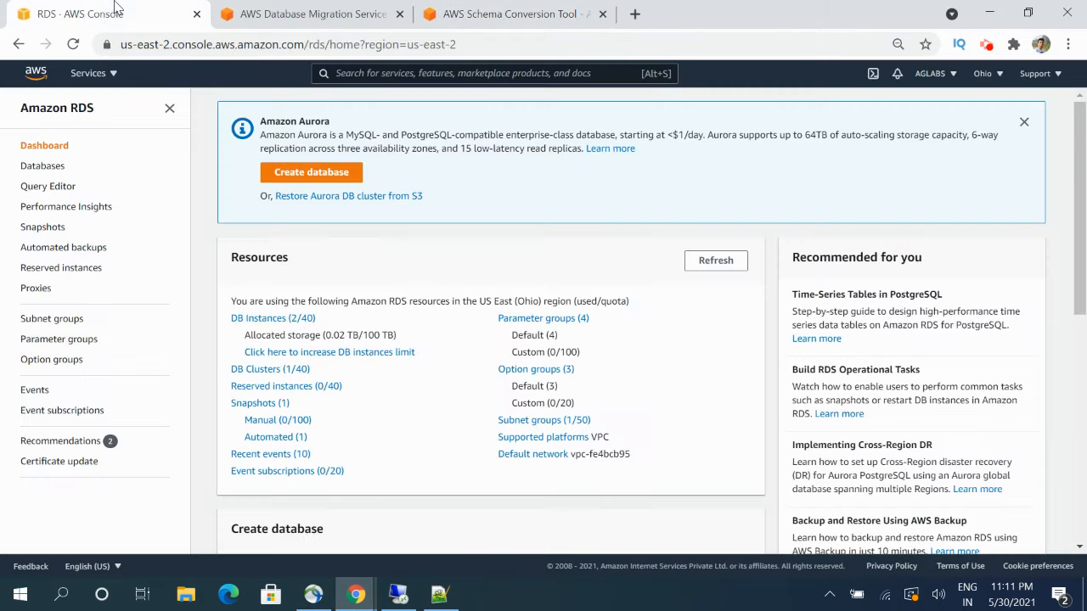
left_click(268, 318)
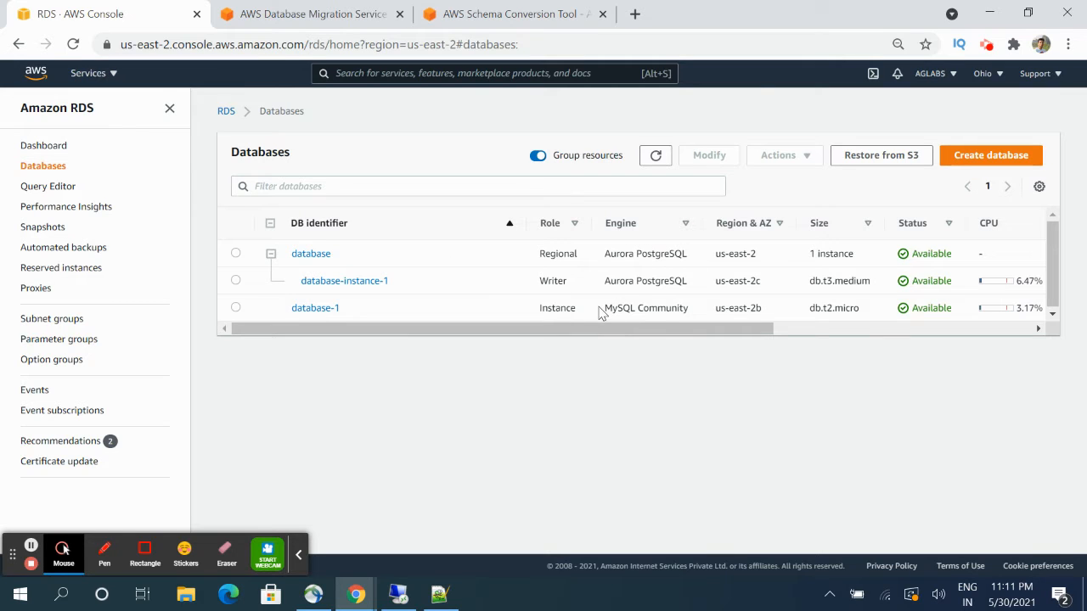
left_click_drag(601, 310, 676, 309)
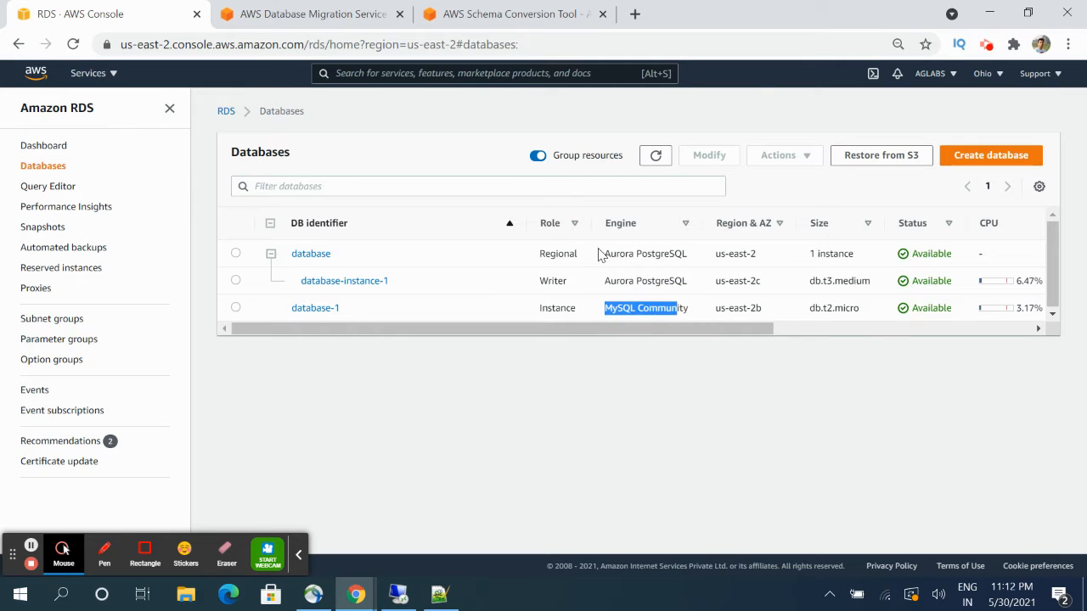
left_click_drag(600, 255, 687, 253)
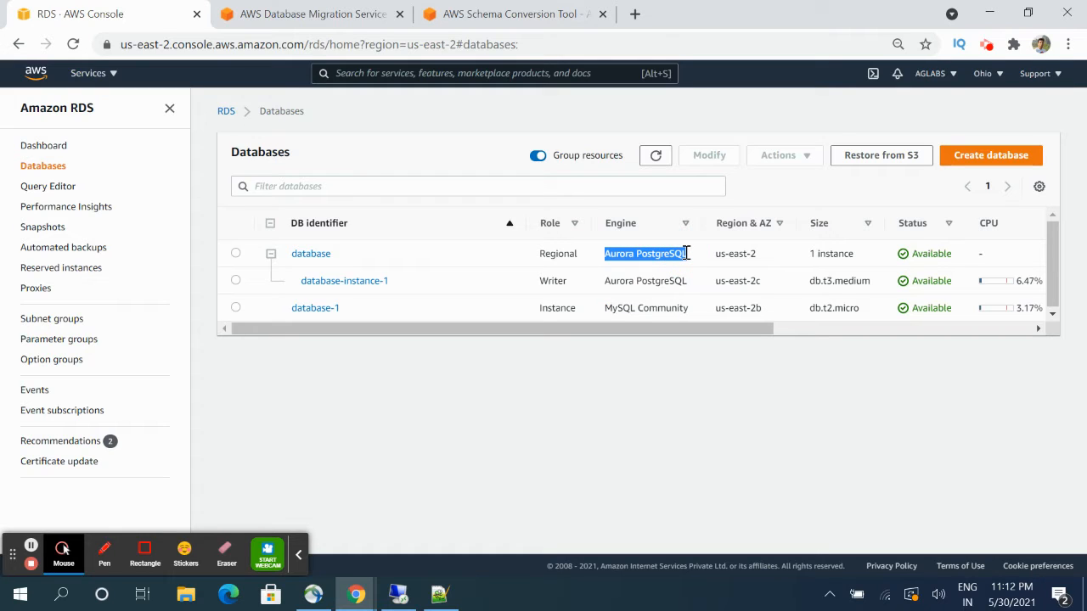
left_click(298, 555)
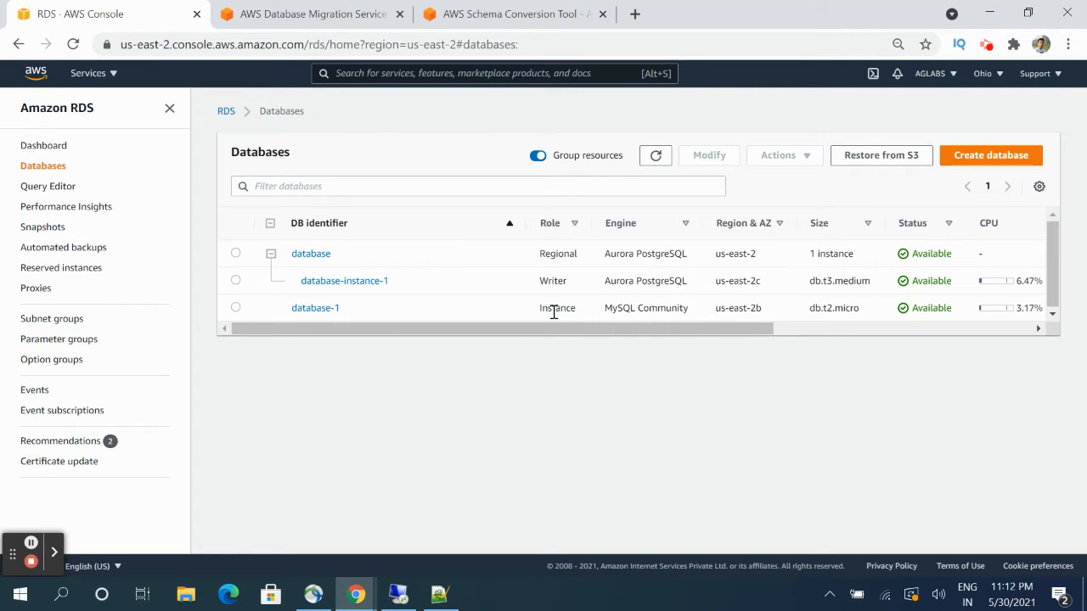
left_click(414, 590)
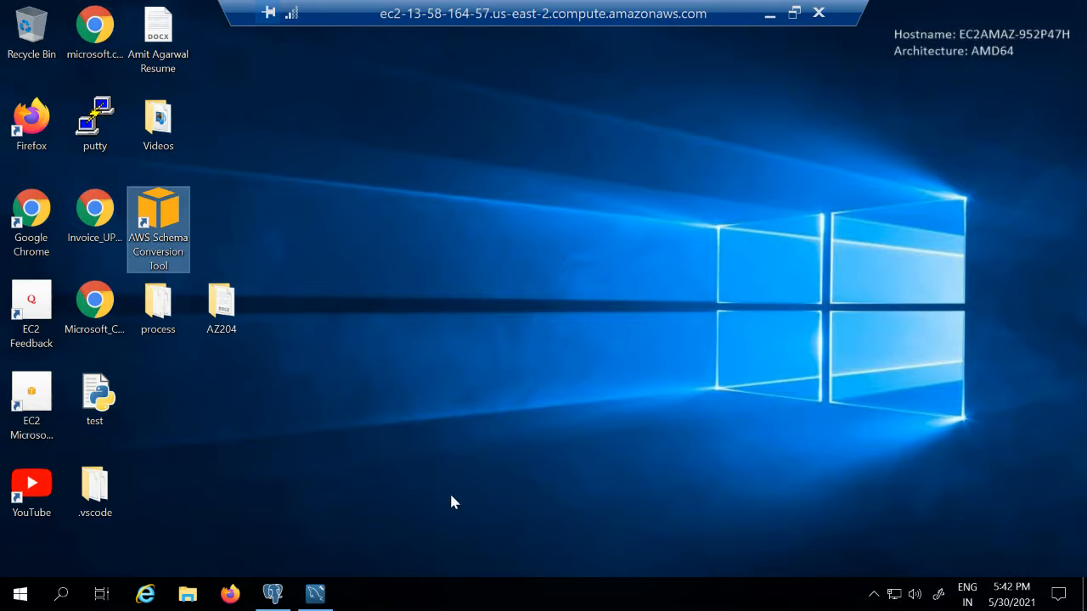
left_click(331, 593)
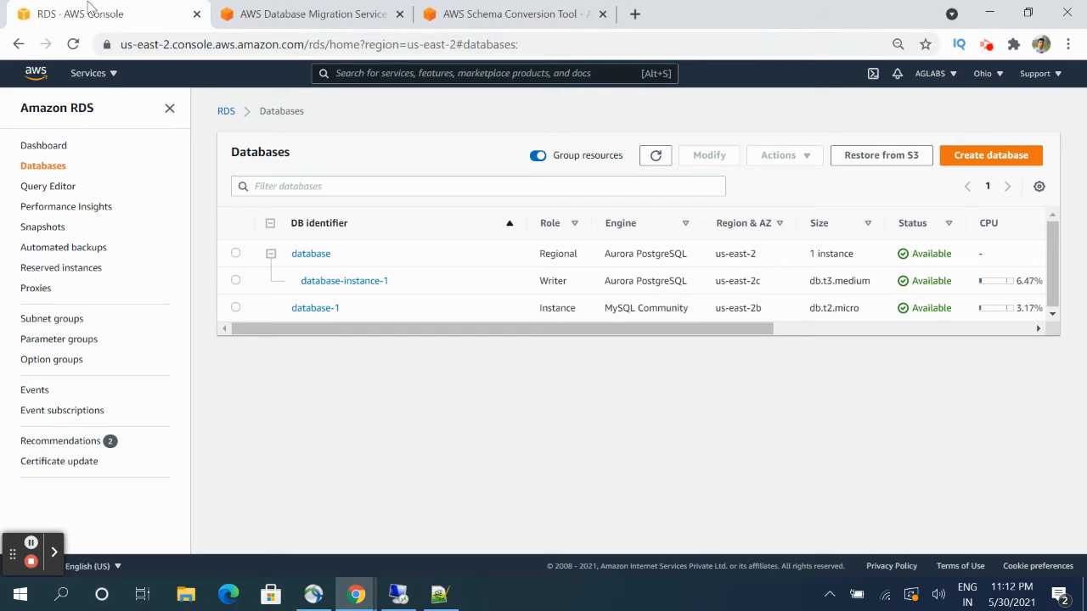
- Open Database Migration Service in a new tab at its empty Replication instances page
left_click(107, 74)
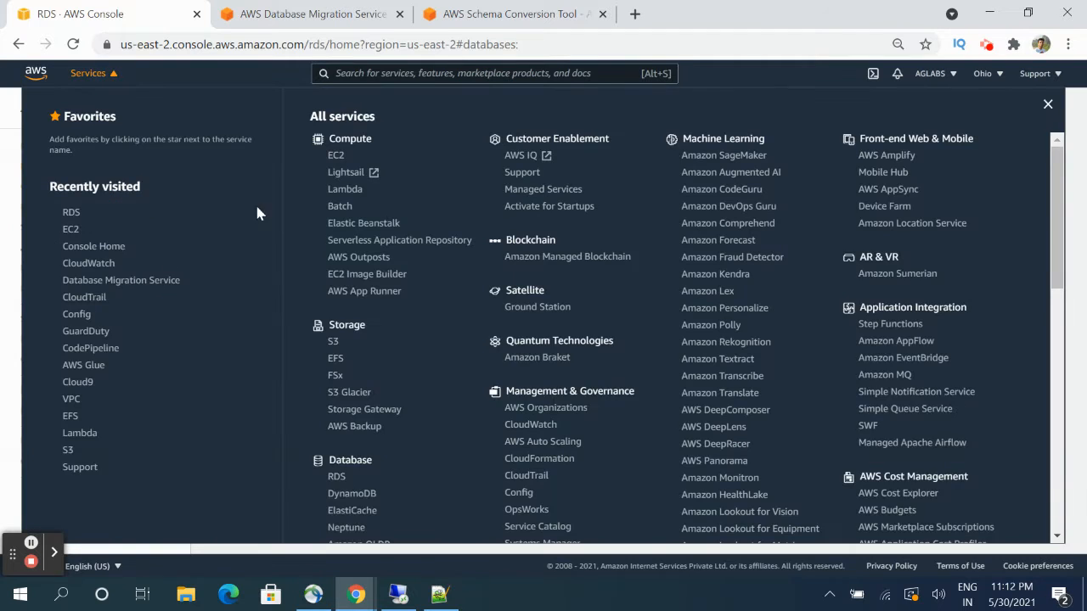
right_click(163, 280)
left_click(183, 289)
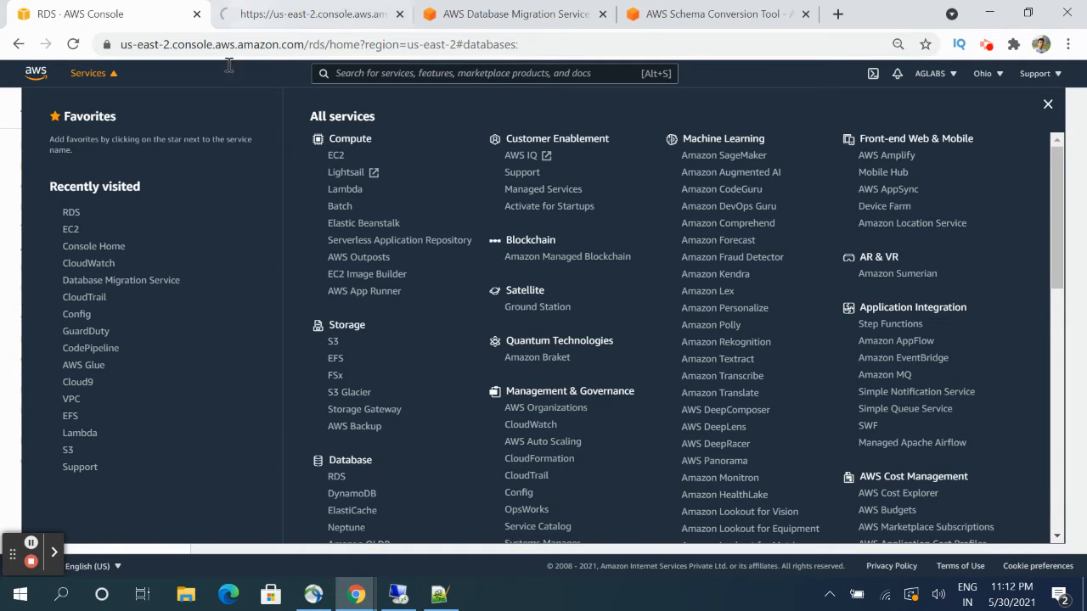
left_click(109, 75)
left_click(268, 13)
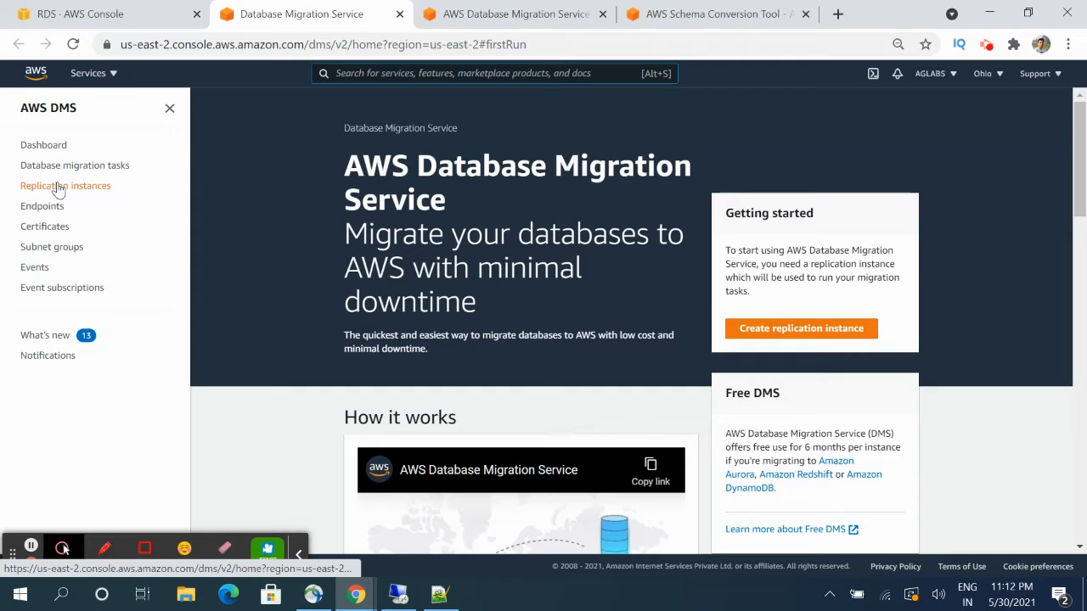
left_click(57, 187)
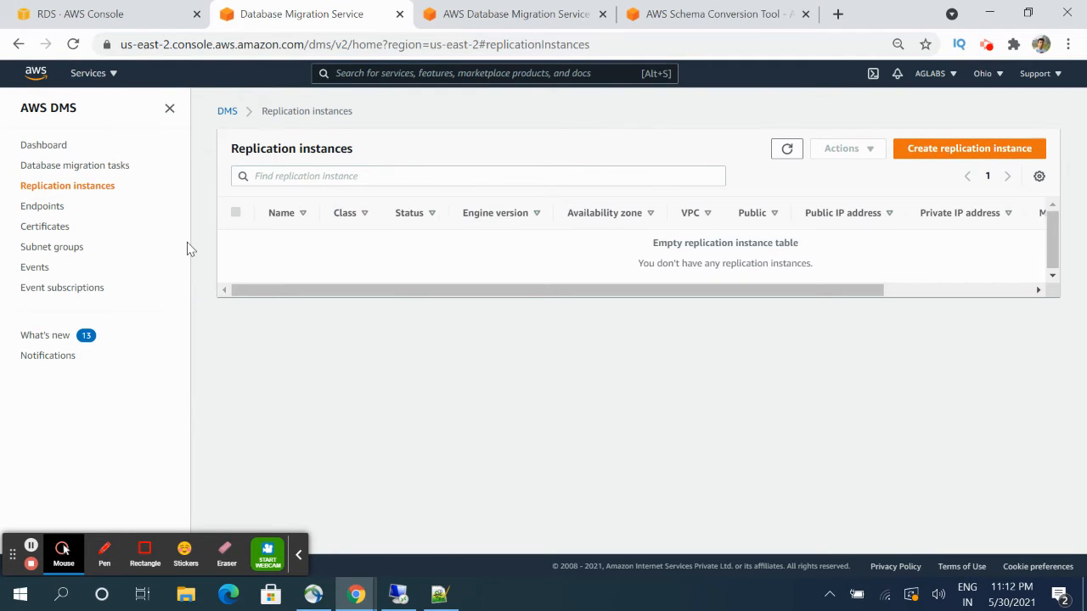
- Start a new replication instance named aglabs-demo-dms, described as 'Test DMS Service'
left_click(924, 154)
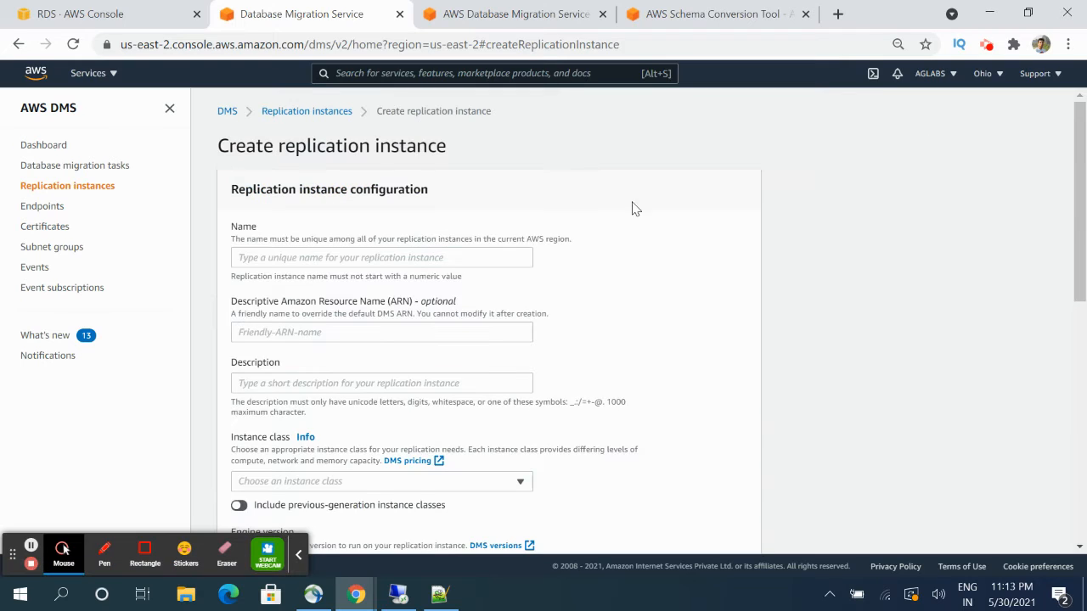
left_click(395, 255)
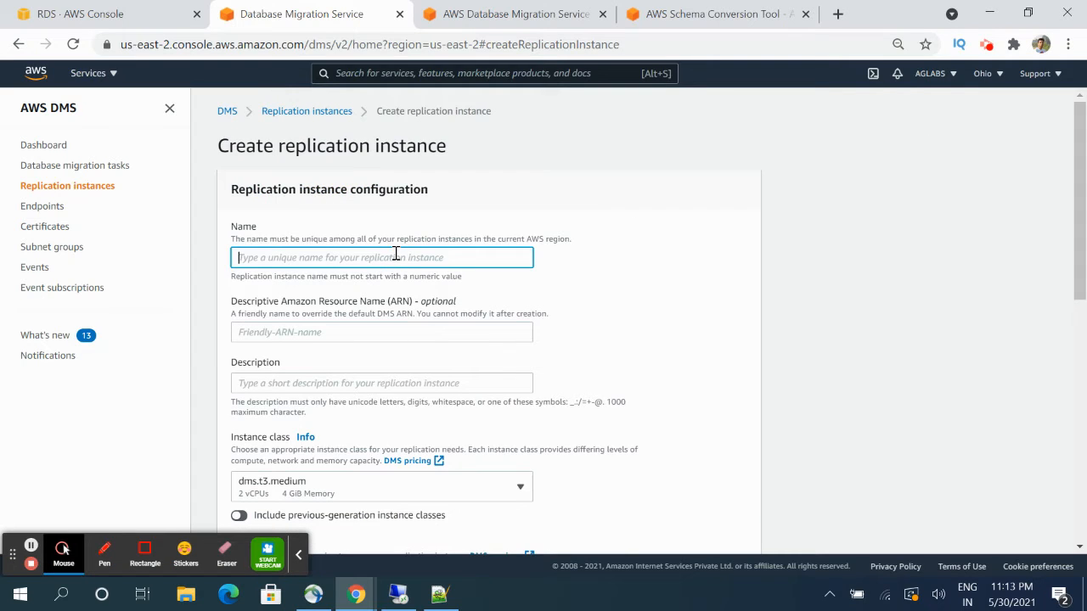
type("aglabs-demo-dms")
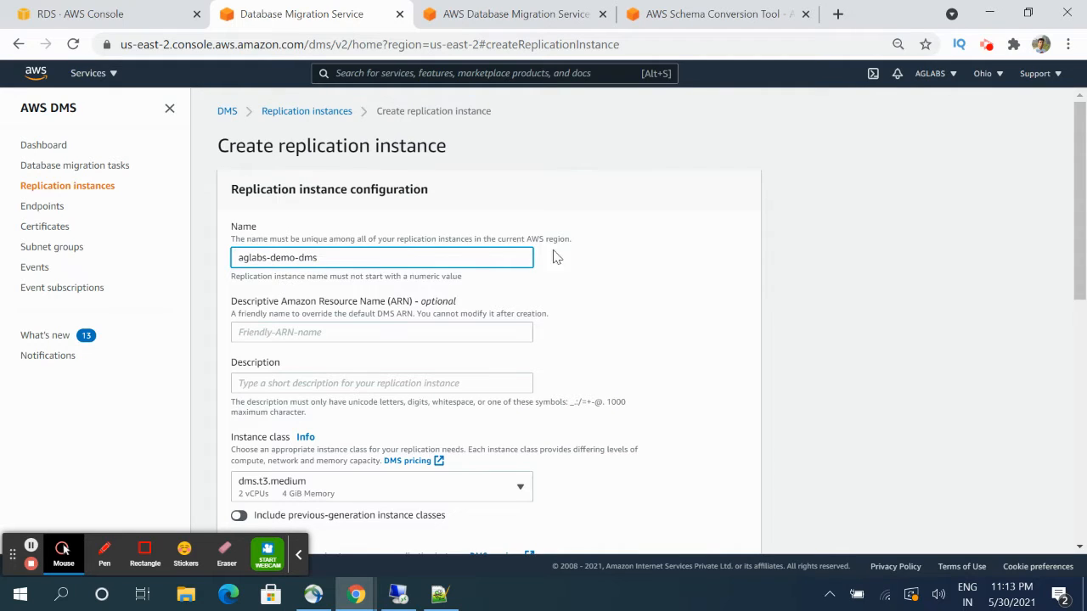
left_click(623, 263)
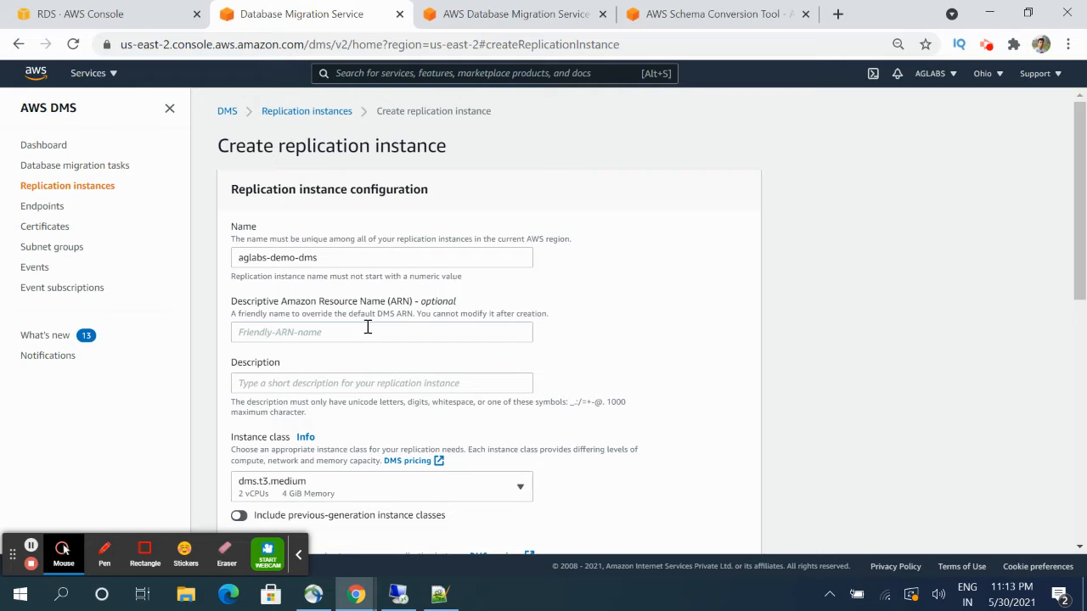
left_click(331, 381)
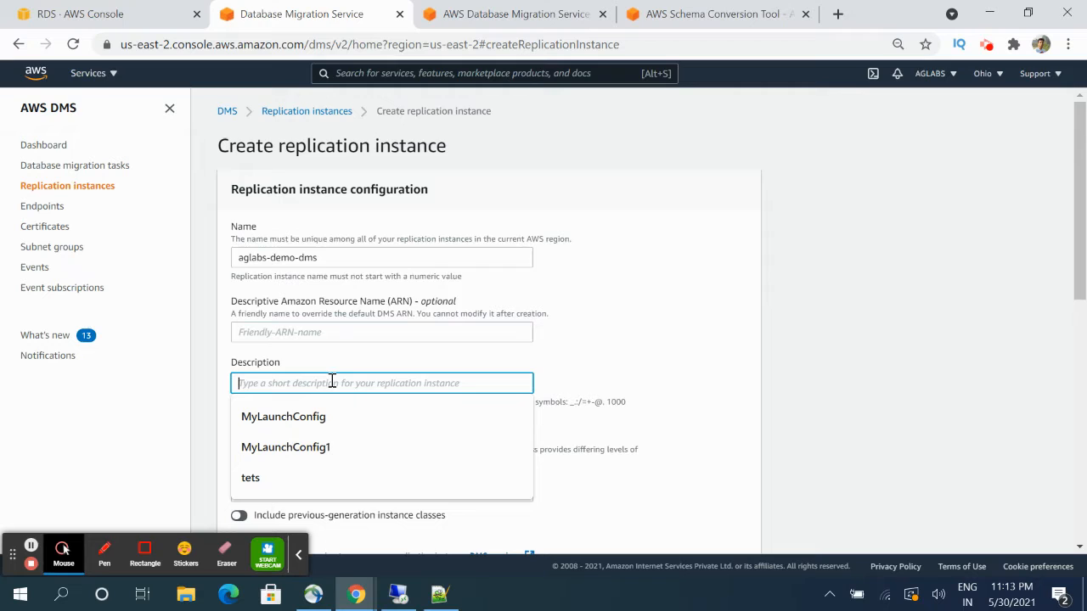
type("Test DMS Service")
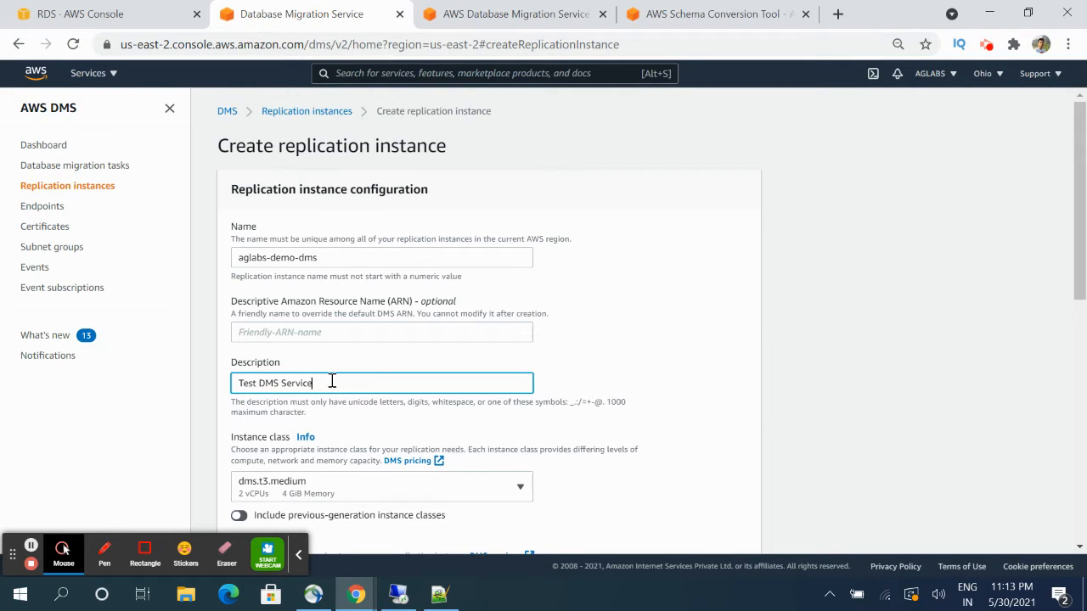
left_click(766, 422)
- Choose instance class dms.t3.micro and keep engine version 3.4.4
scroll(613, 418, "down", 2)
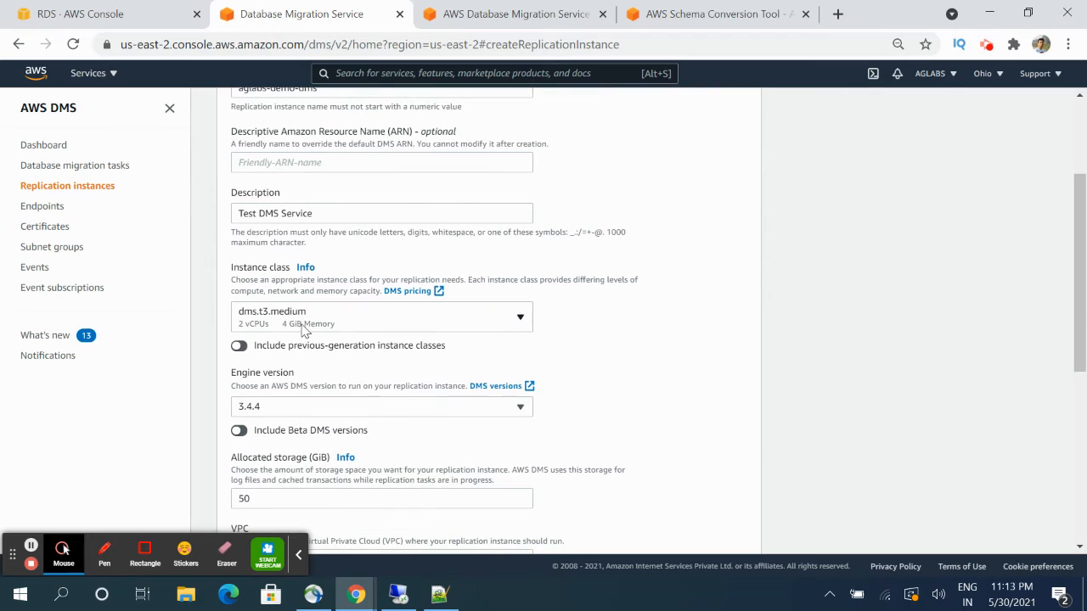
left_click(396, 326)
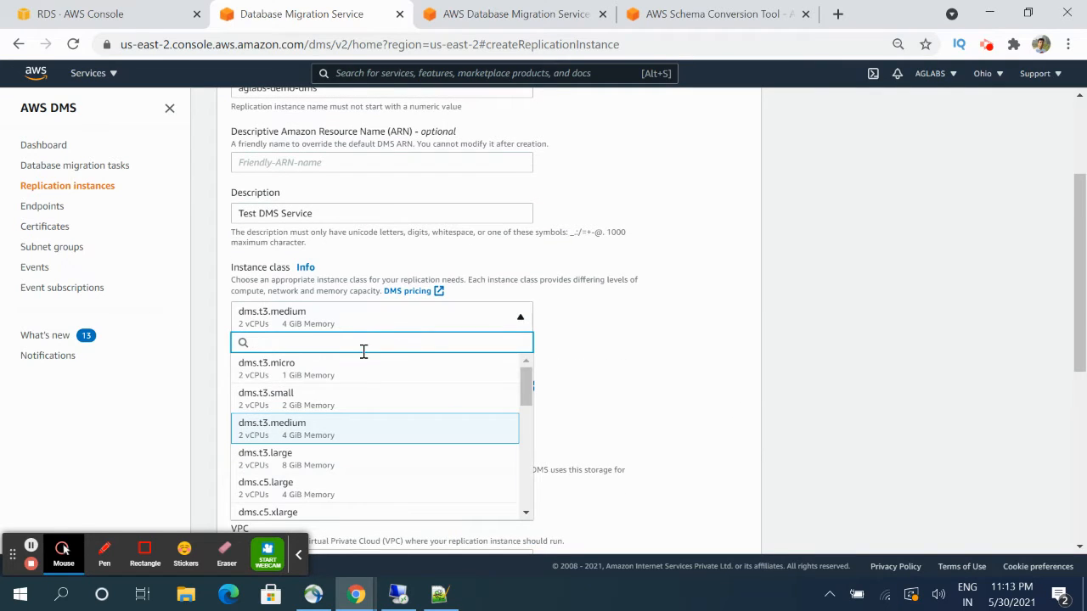
left_click(332, 379)
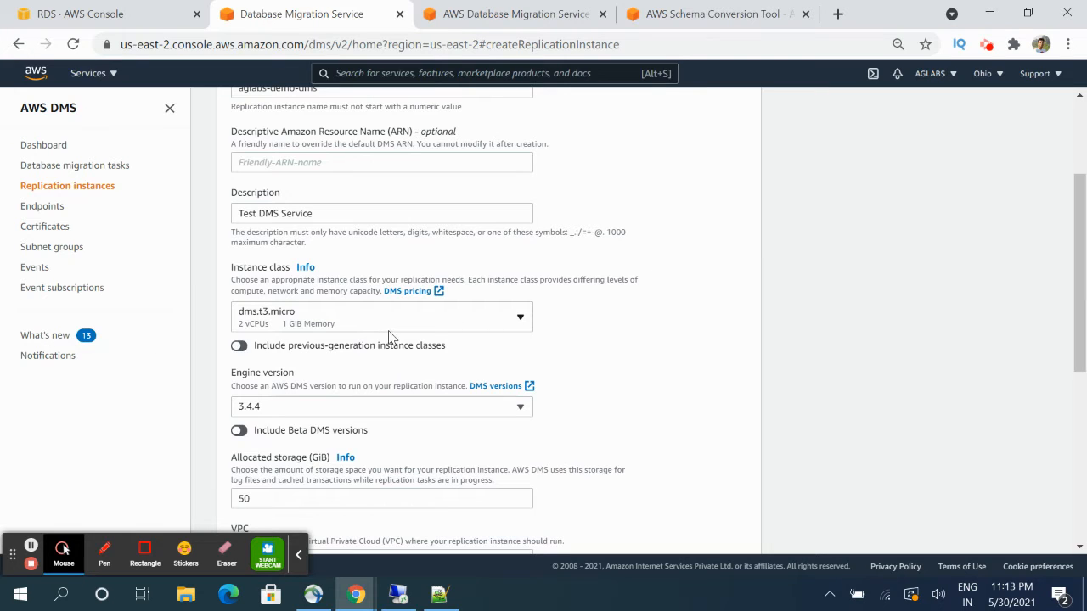
scroll(505, 337, "down", 1)
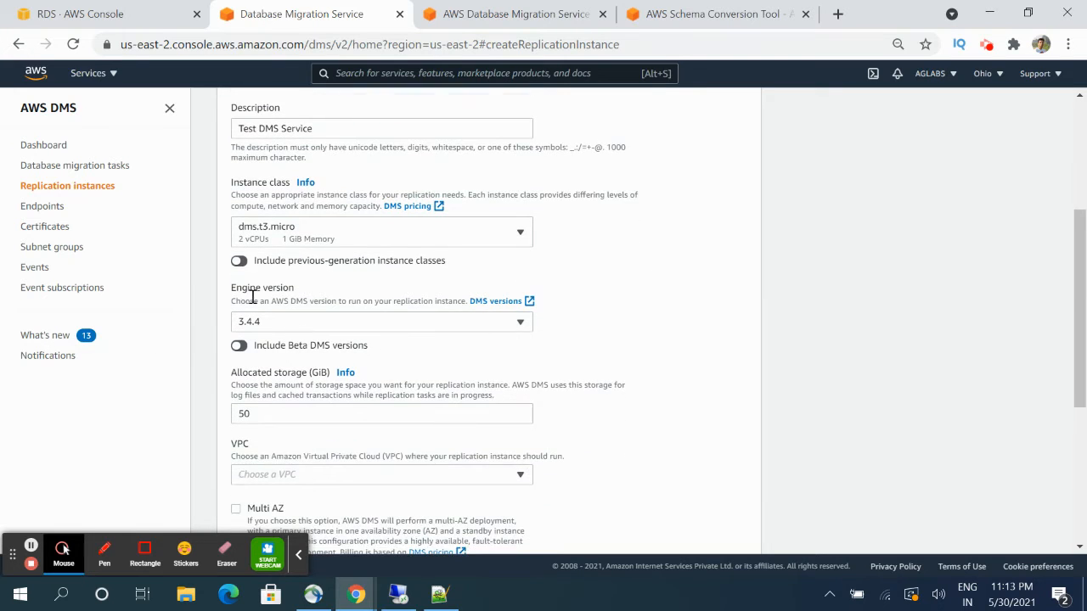
left_click(367, 327)
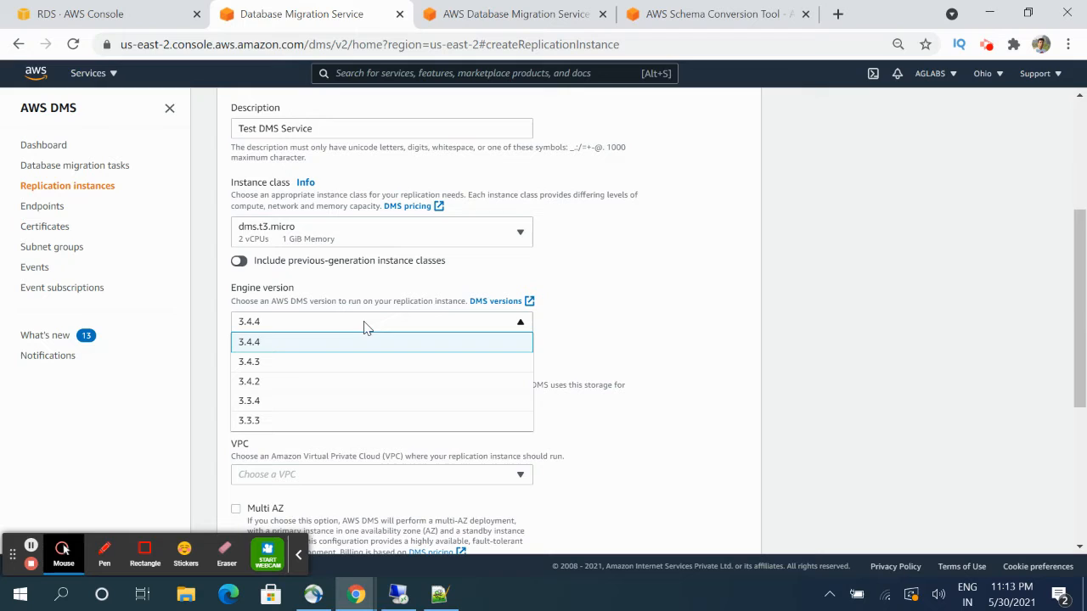
left_click(301, 348)
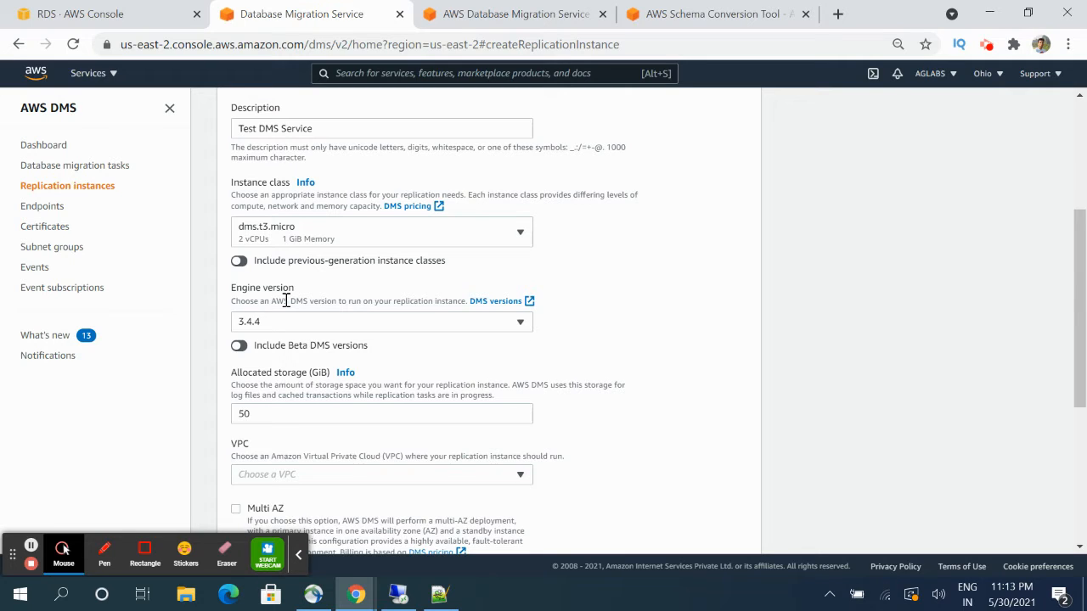
left_click(335, 321)
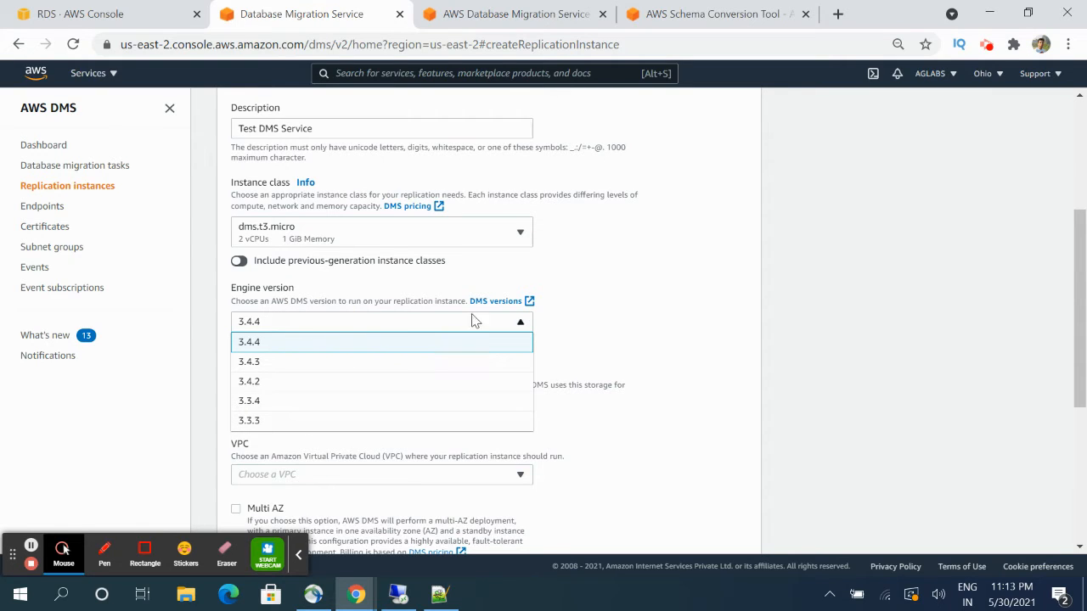
left_click(619, 319)
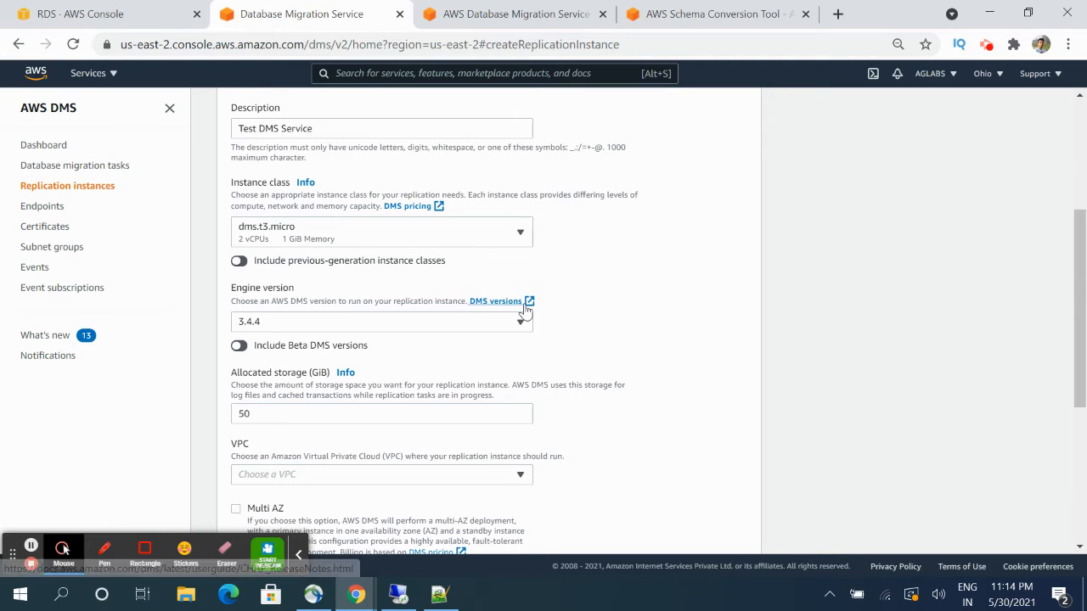
- Read the DMS version 3.4.4 release notes in a new tab, then return to the form
left_click(515, 304)
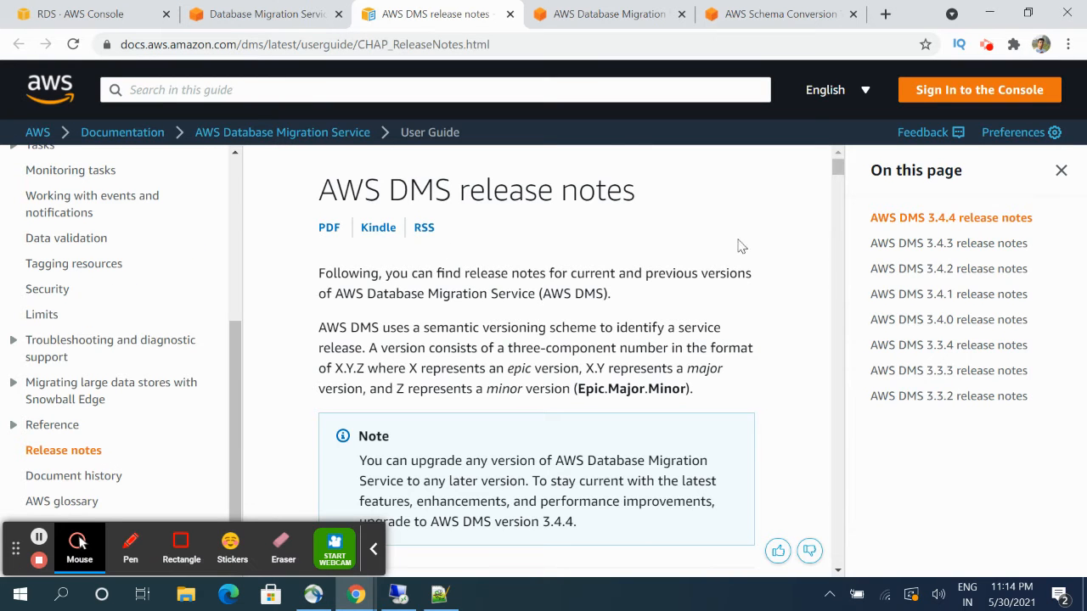
scroll(644, 276, "down", 3)
scroll(644, 276, "down", 6)
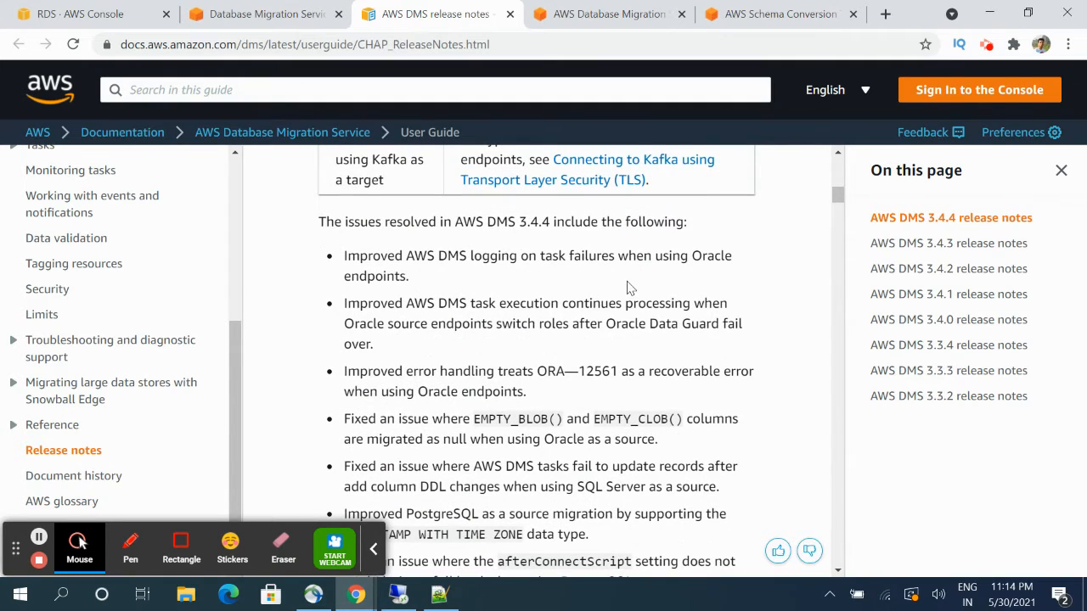
scroll(629, 289, "down", 2)
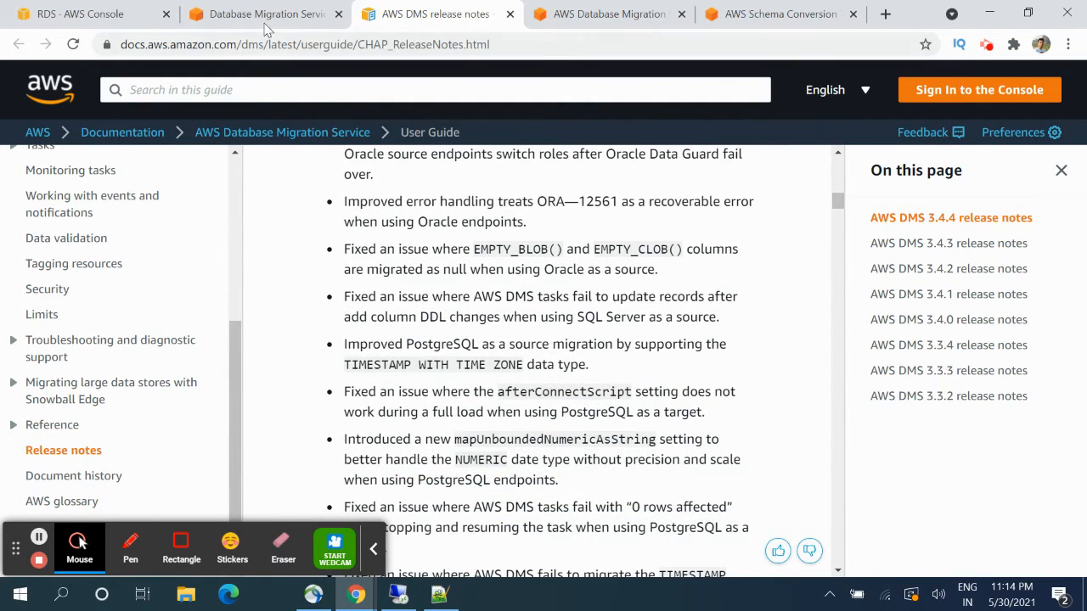
left_click(265, 30)
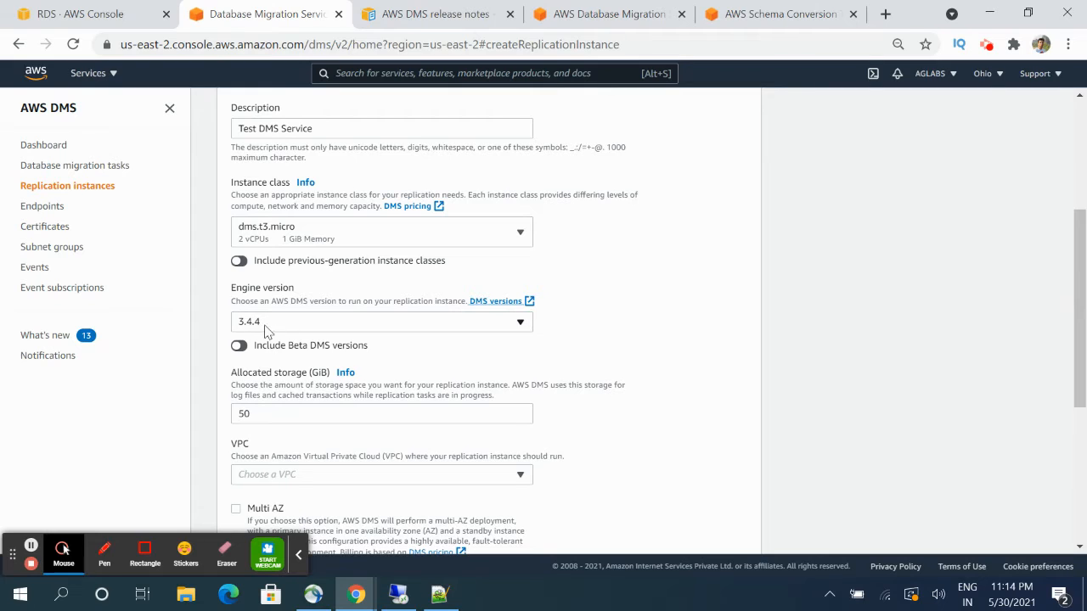
- Create the replication instance in vpc-fe4bcb95 with 50 GiB storage and no public access
left_click(336, 419)
scroll(757, 419, "down", 2)
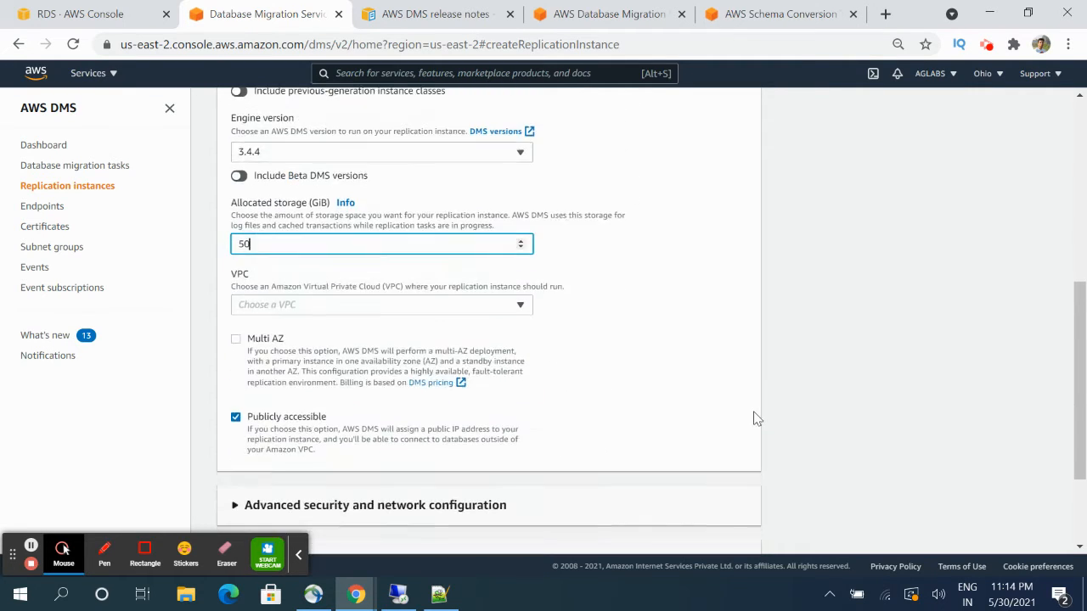
left_click(499, 307)
left_click(440, 349)
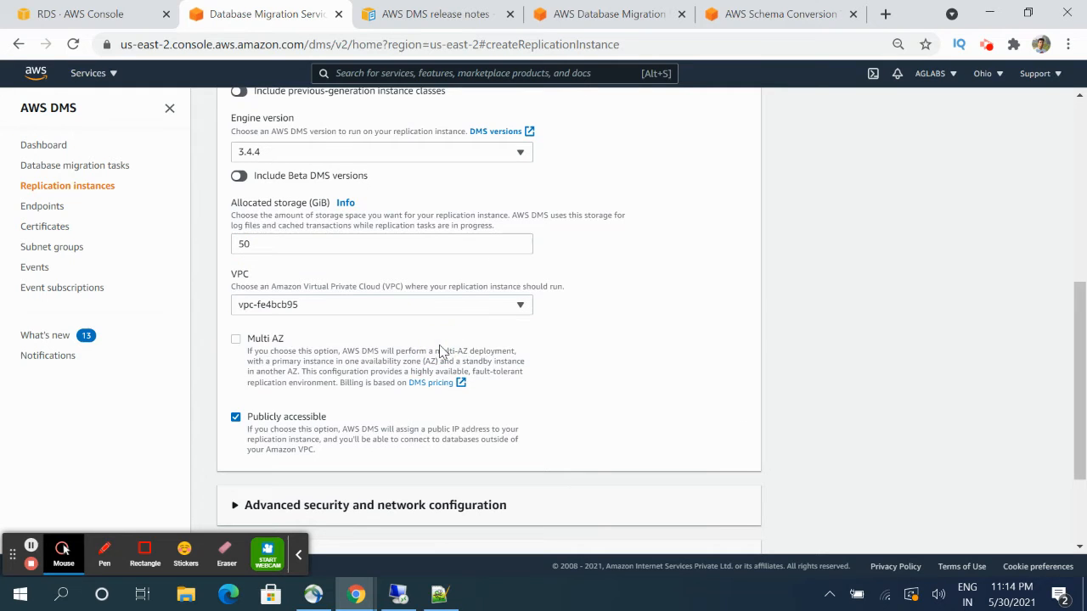
scroll(450, 367, "down", 2)
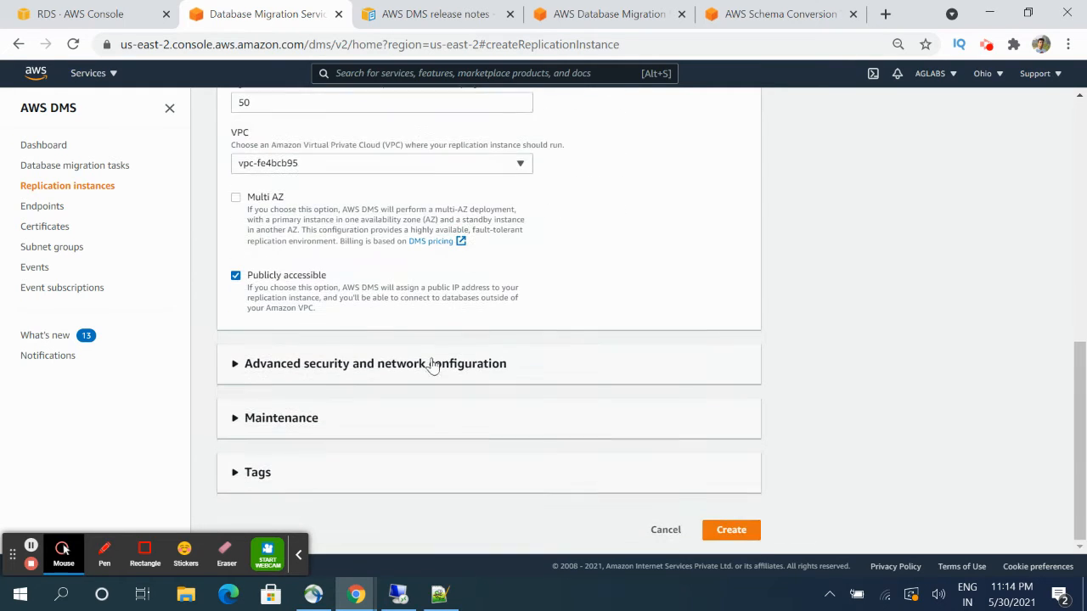
left_click(235, 277)
left_click(743, 529)
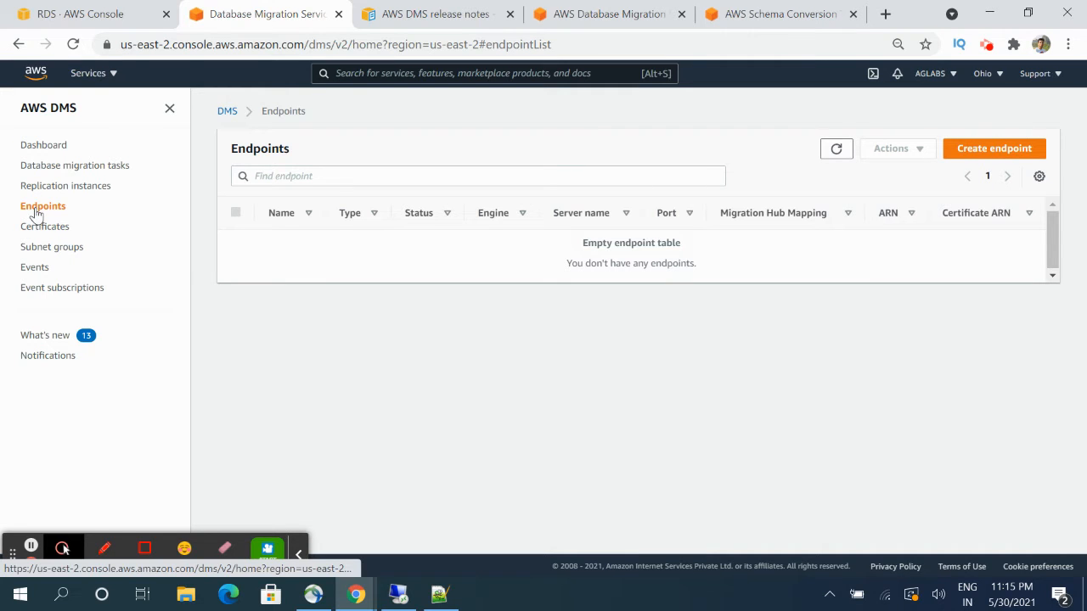
- Begin a source endpoint without an RDS instance, with identifier source-endpoint-mysql
left_click(998, 148)
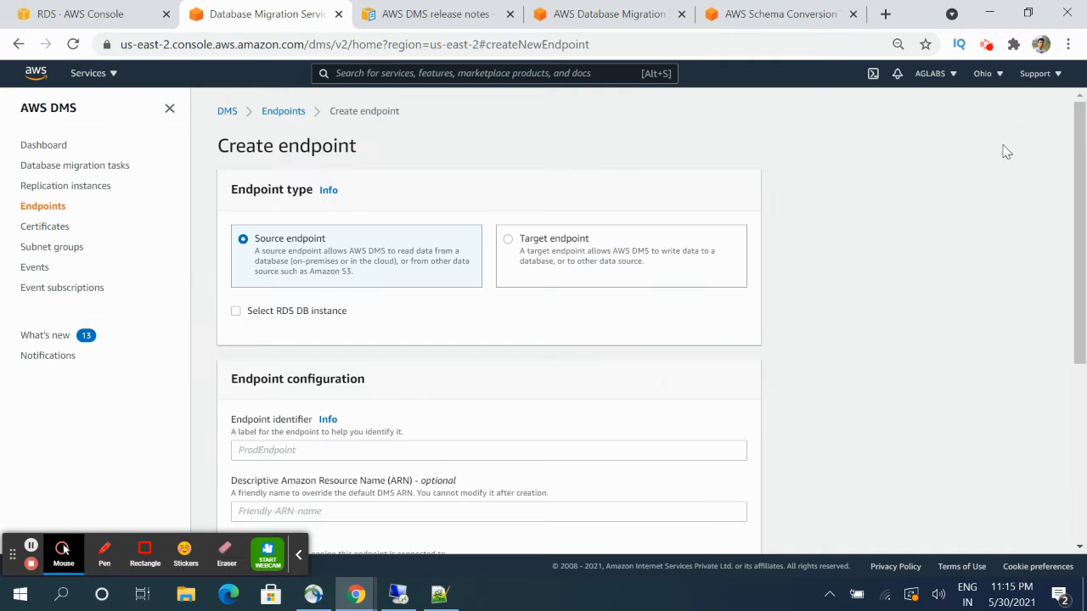
scroll(378, 251, "down", 2)
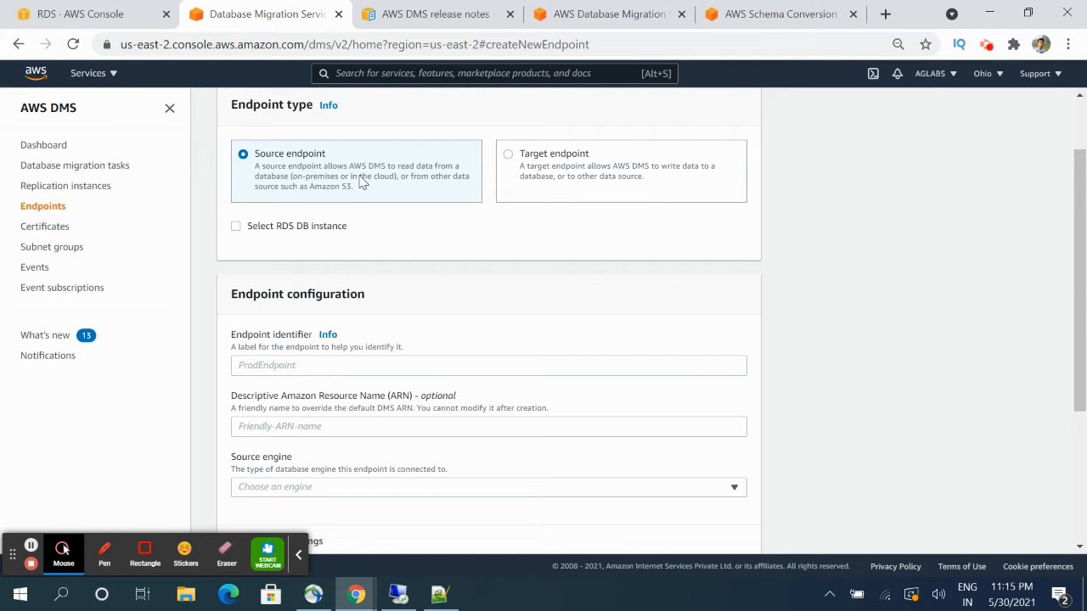
left_click(236, 227)
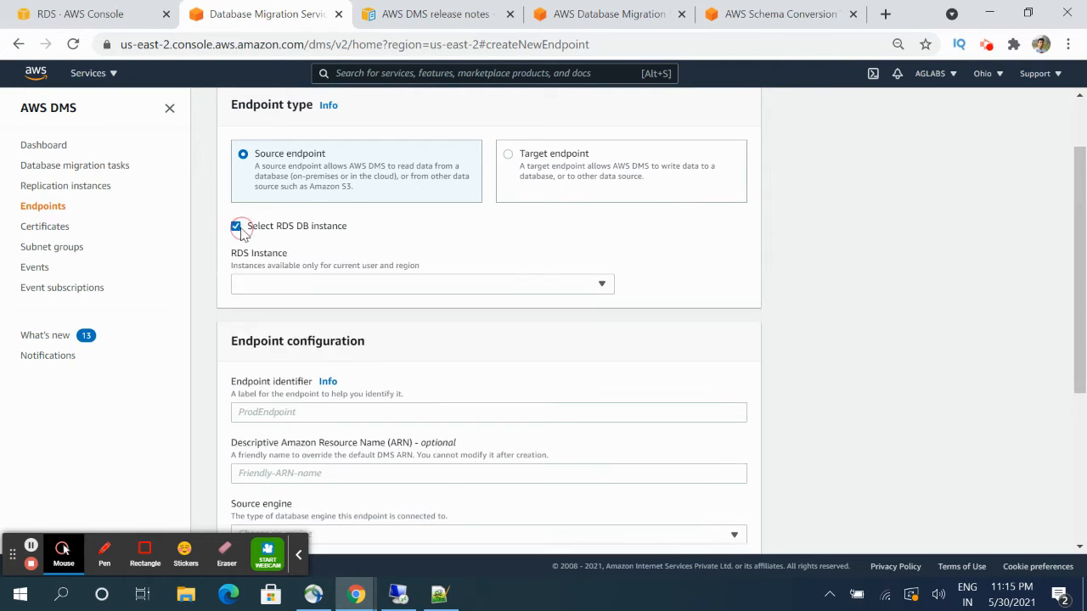
left_click(338, 290)
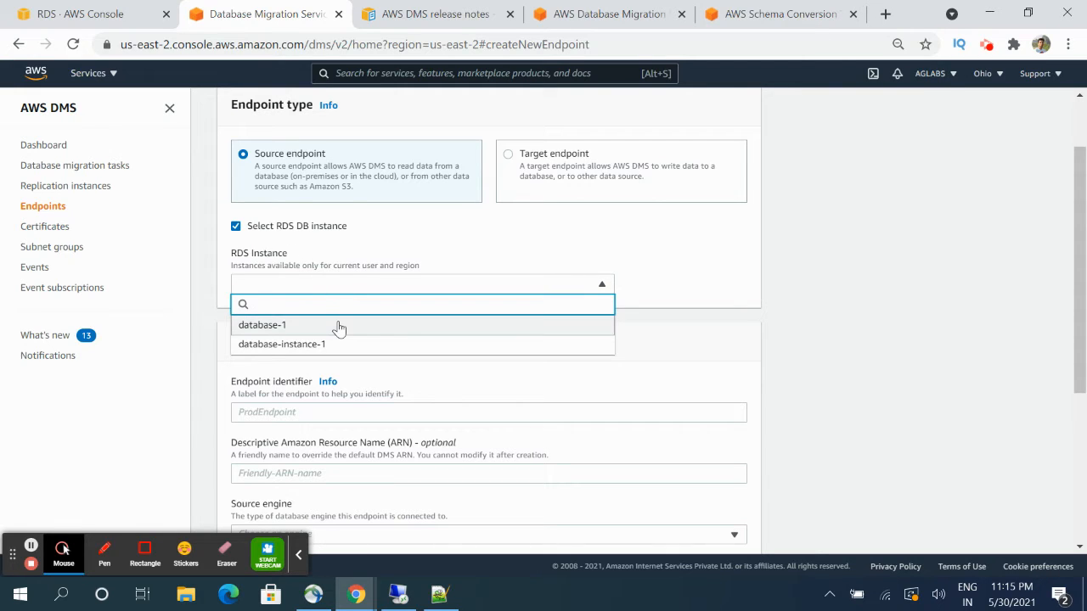
left_click(627, 262)
left_click(236, 227)
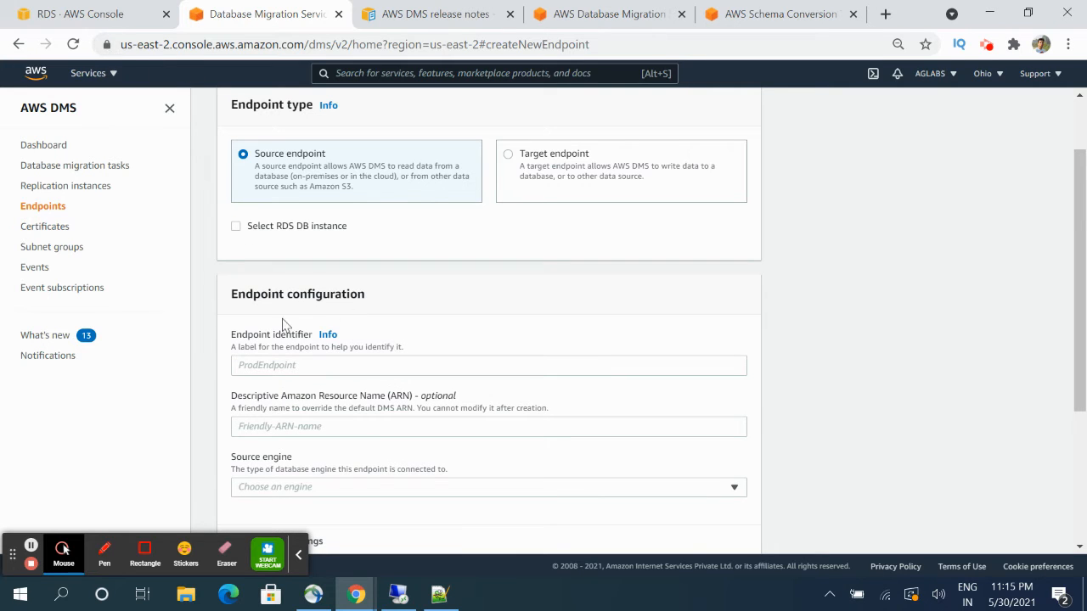
scroll(289, 348, "down", 1)
left_click(276, 278)
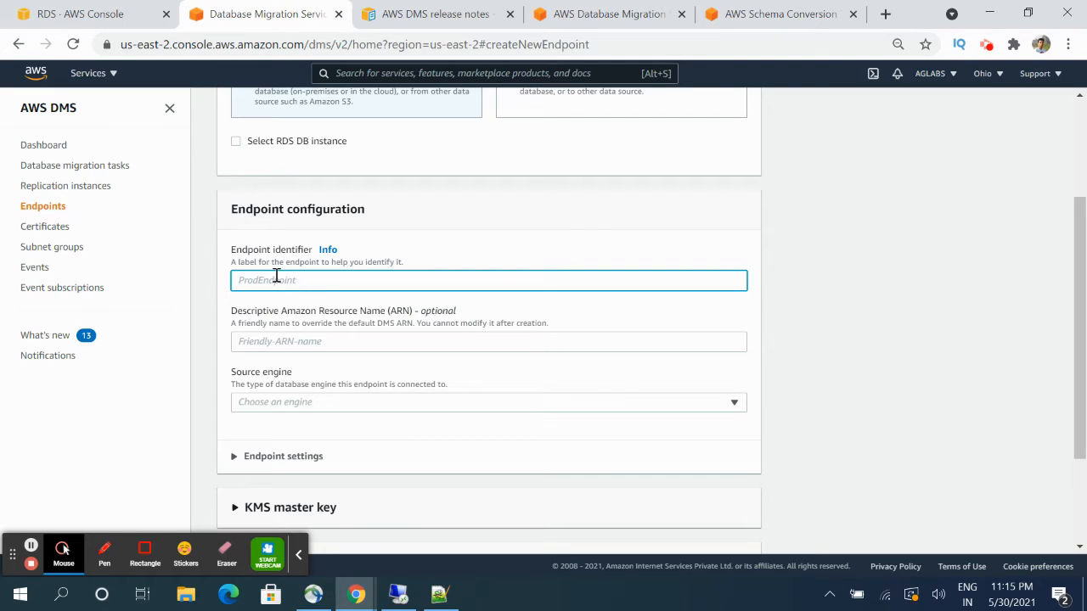
type("source-endpoint-mysql")
left_click(320, 412)
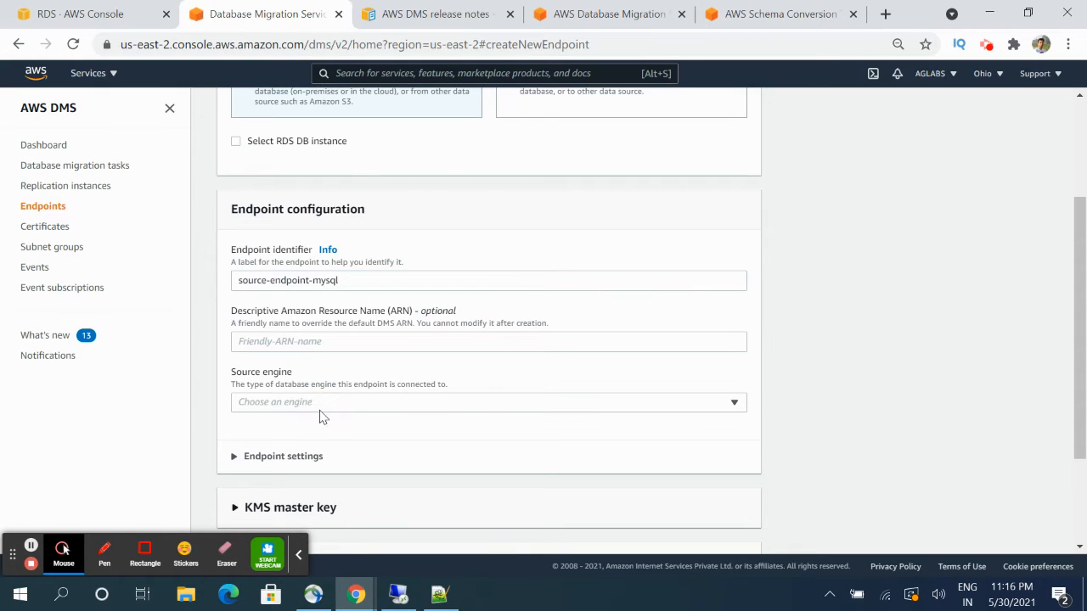
- Set the source engine to Microsoft SQL Server with AWS Secrets Manager access
left_click(399, 403)
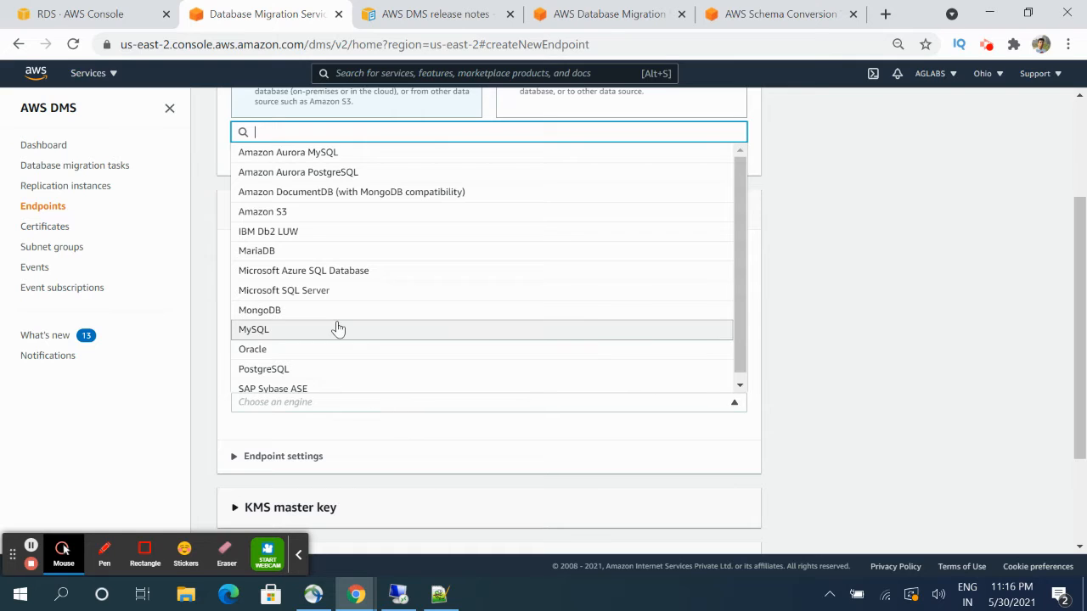
scroll(337, 328, "down", 1)
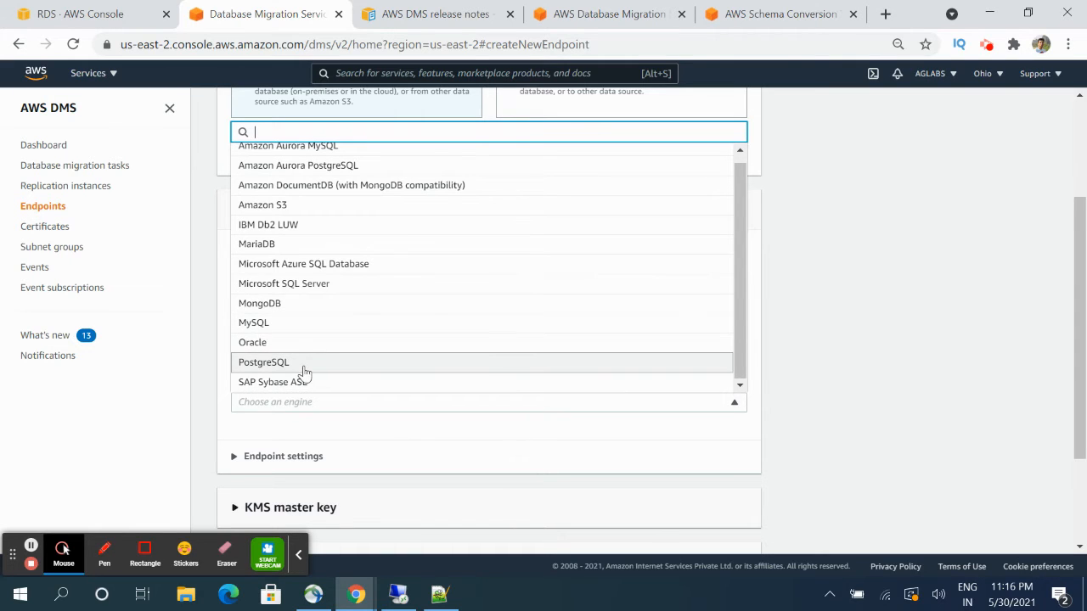
left_click(333, 289)
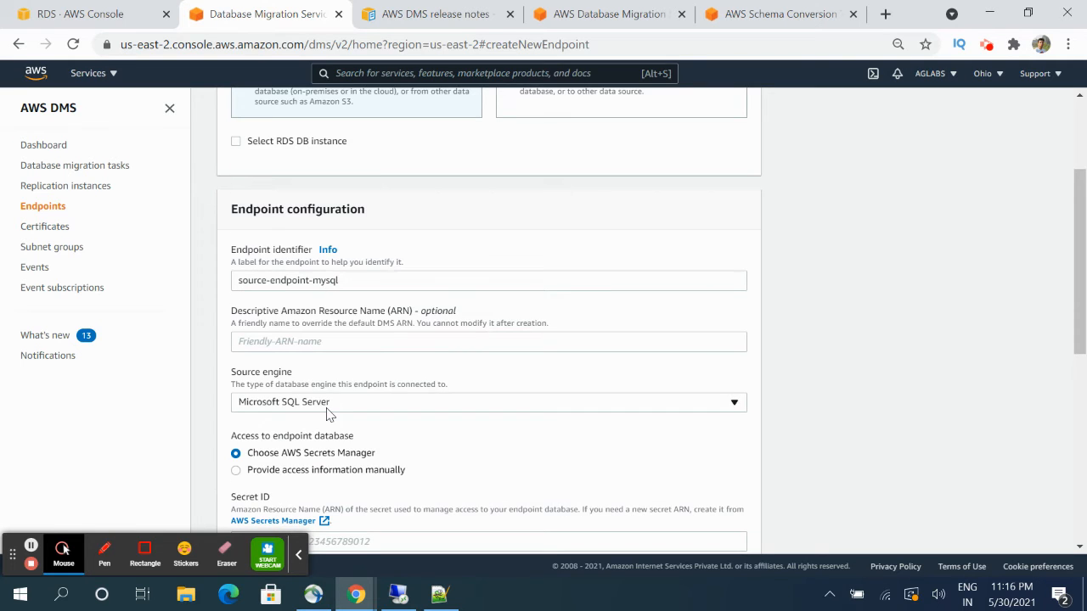
scroll(328, 414, "down", 2)
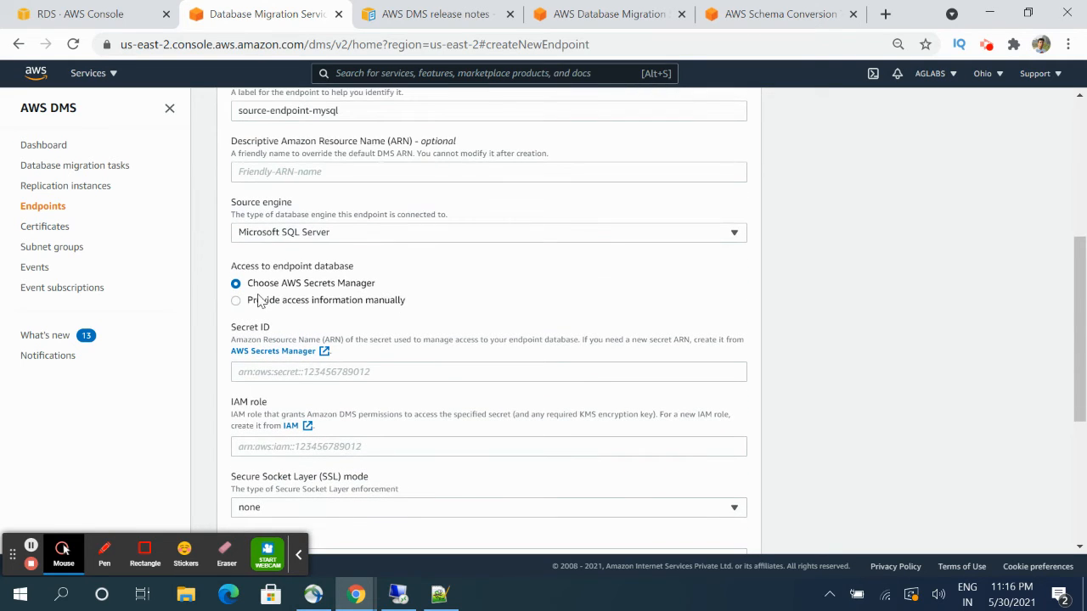
left_click(245, 300)
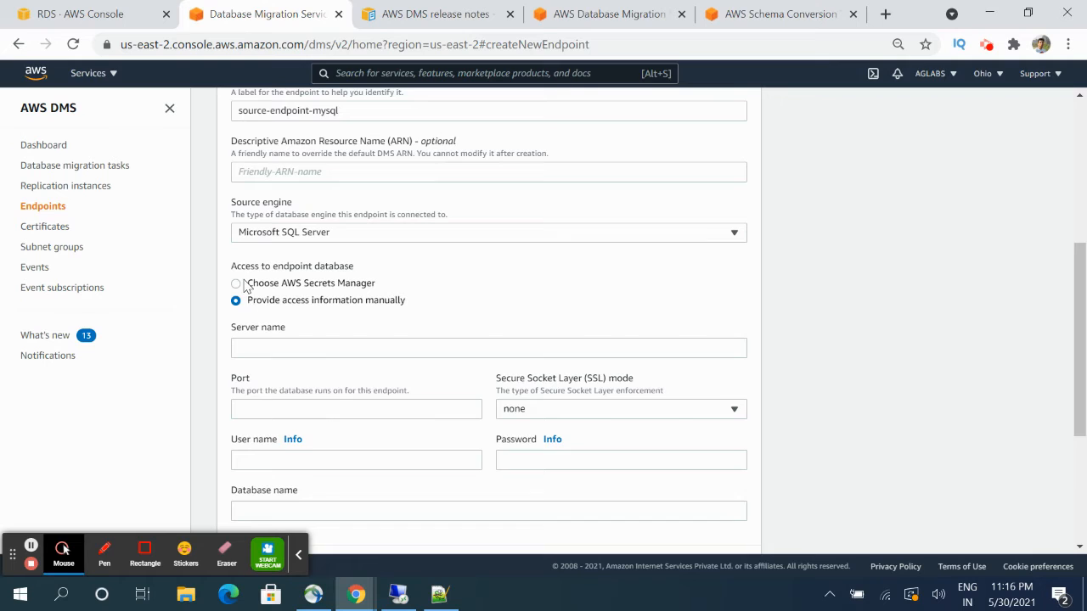
left_click(242, 284)
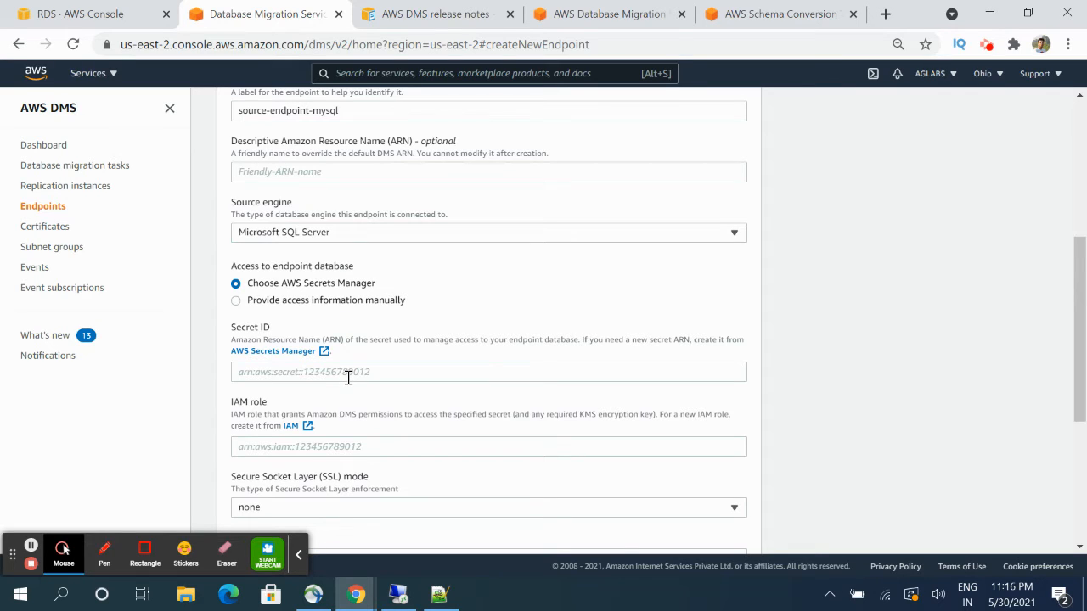
left_click(267, 374)
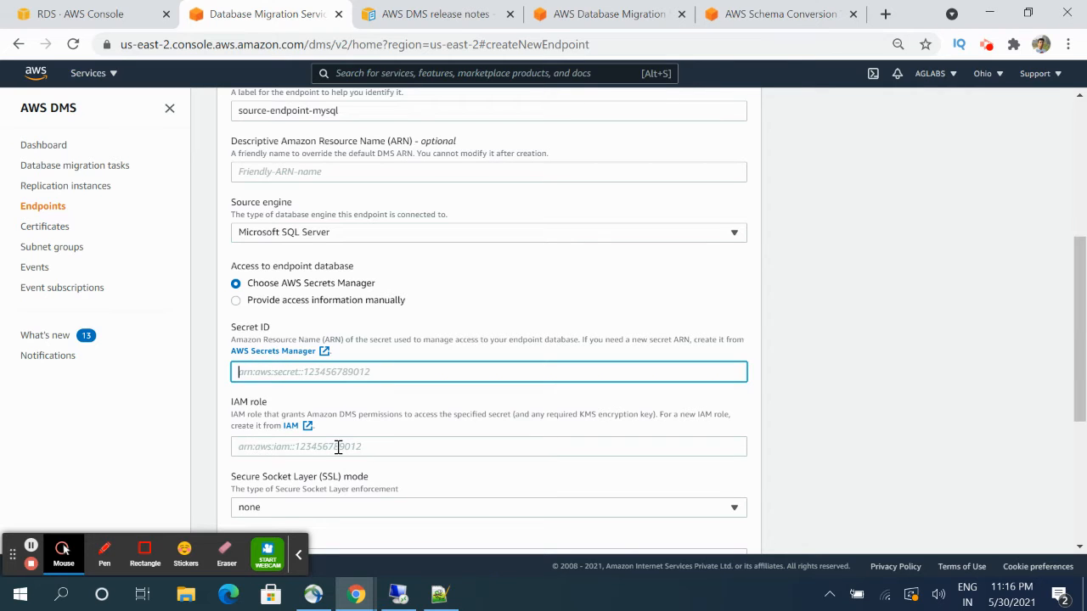
scroll(338, 447, "down", 1)
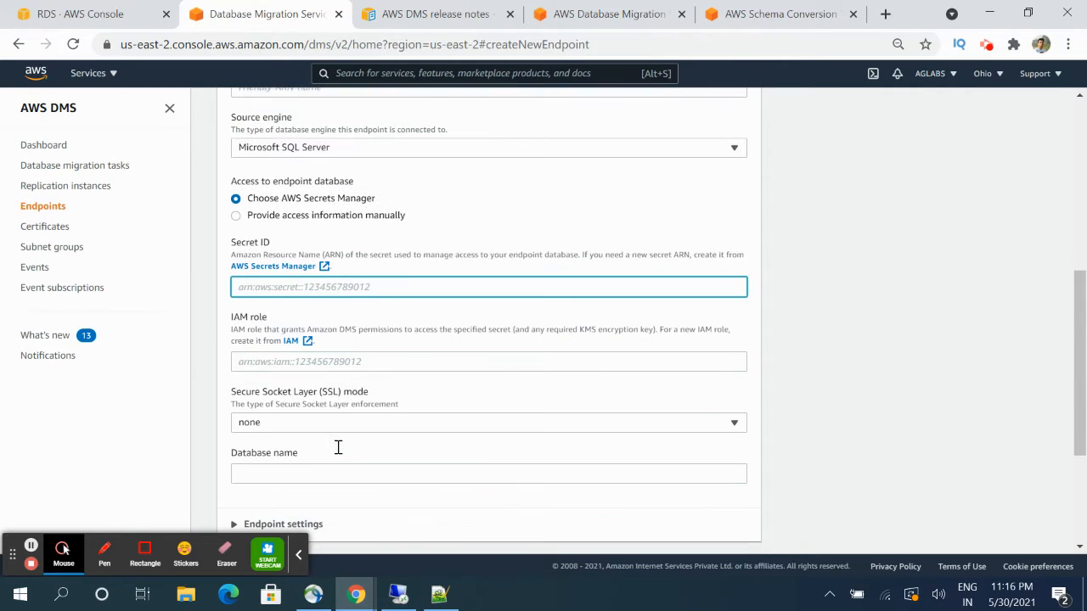
left_click(255, 218)
- Copy database-1's RDS endpoint hostname and paste it into the source Server name field
left_click(273, 258)
left_click(81, 12)
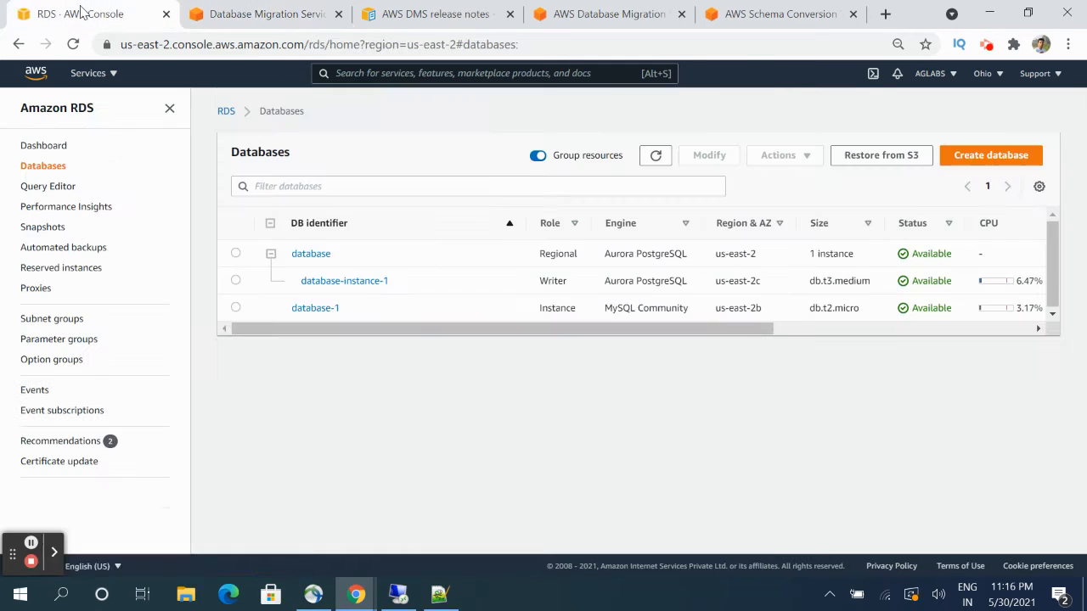
left_click(315, 308)
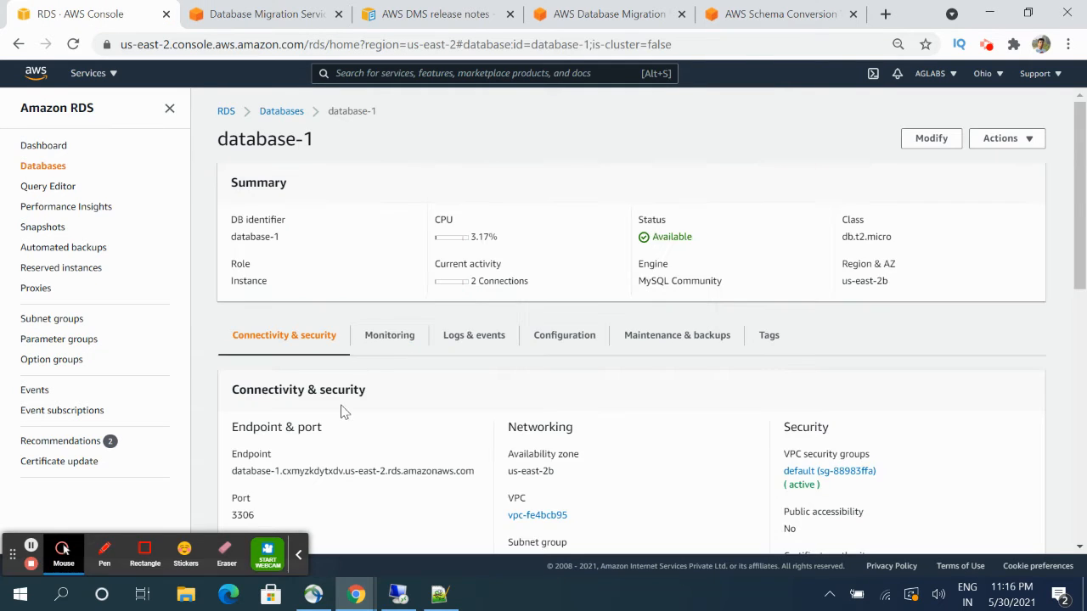
scroll(340, 413, "down", 3)
left_click_drag(231, 216, 495, 222)
key("ctrl+c")
left_click(302, 12)
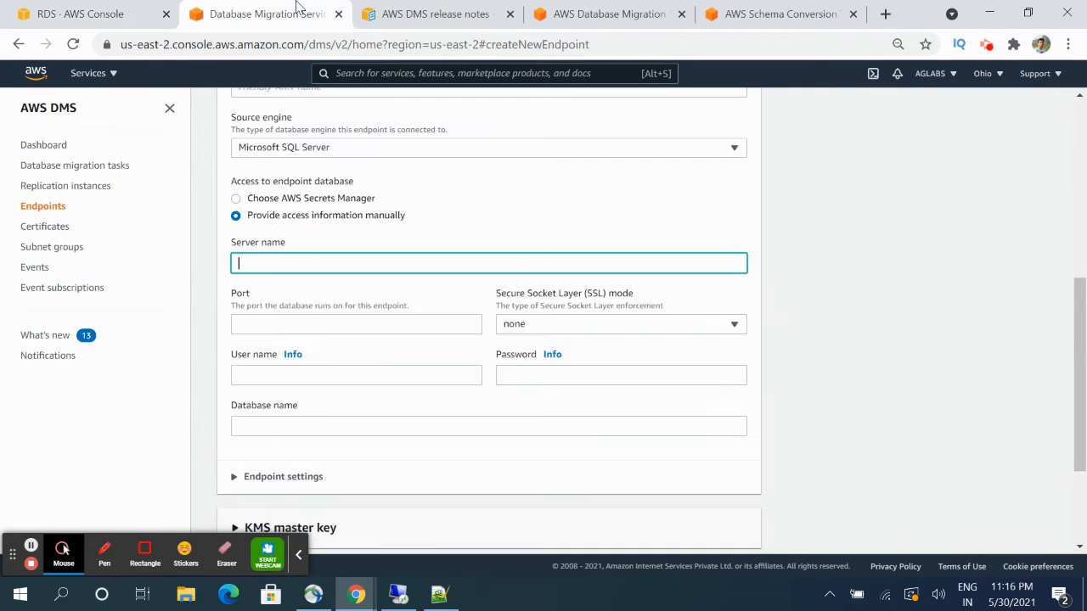
left_click(311, 258)
key("ctrl+v")
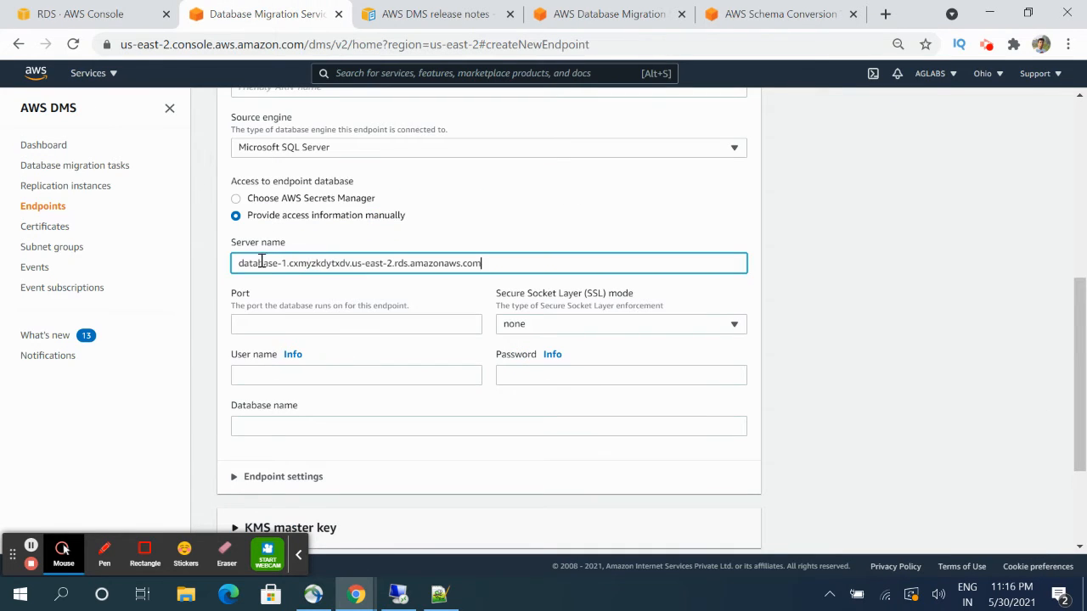
- Enter port 3306, user name admin and the database password
left_click(81, 14)
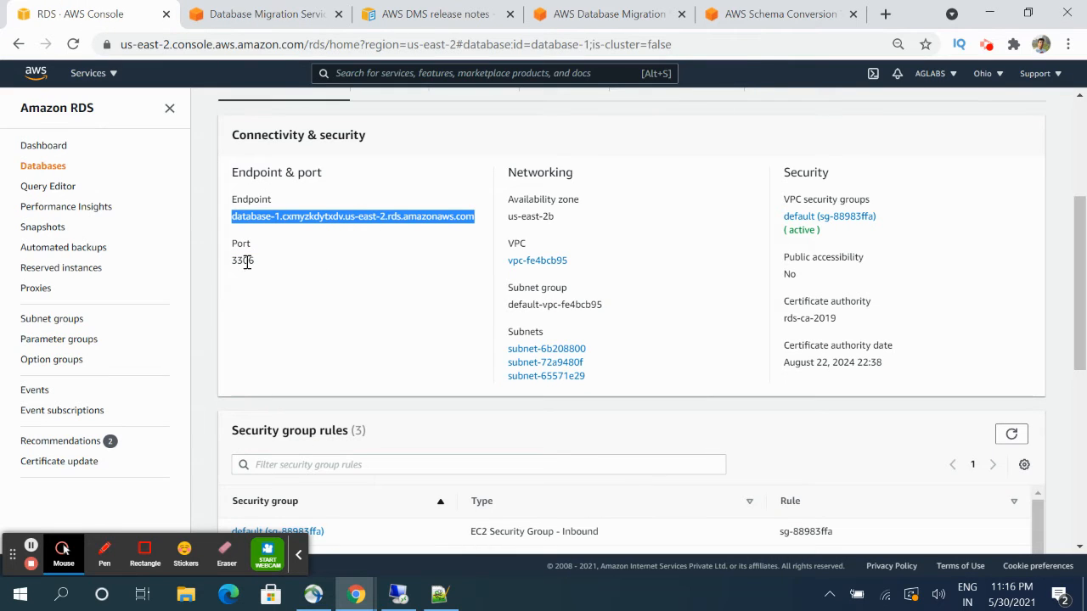
left_click(251, 14)
left_click(301, 321)
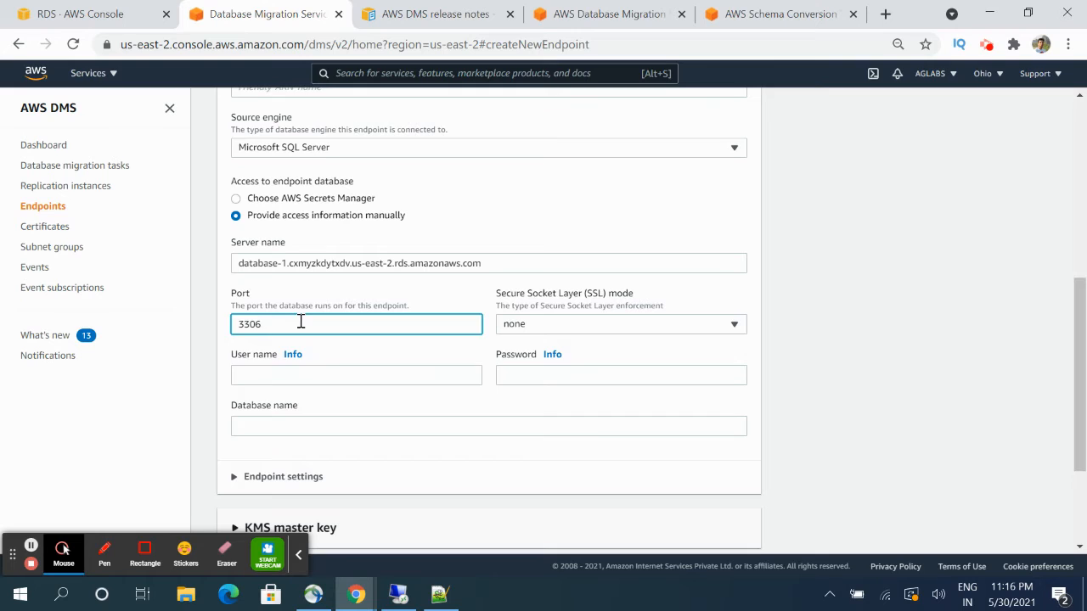
left_click(304, 371)
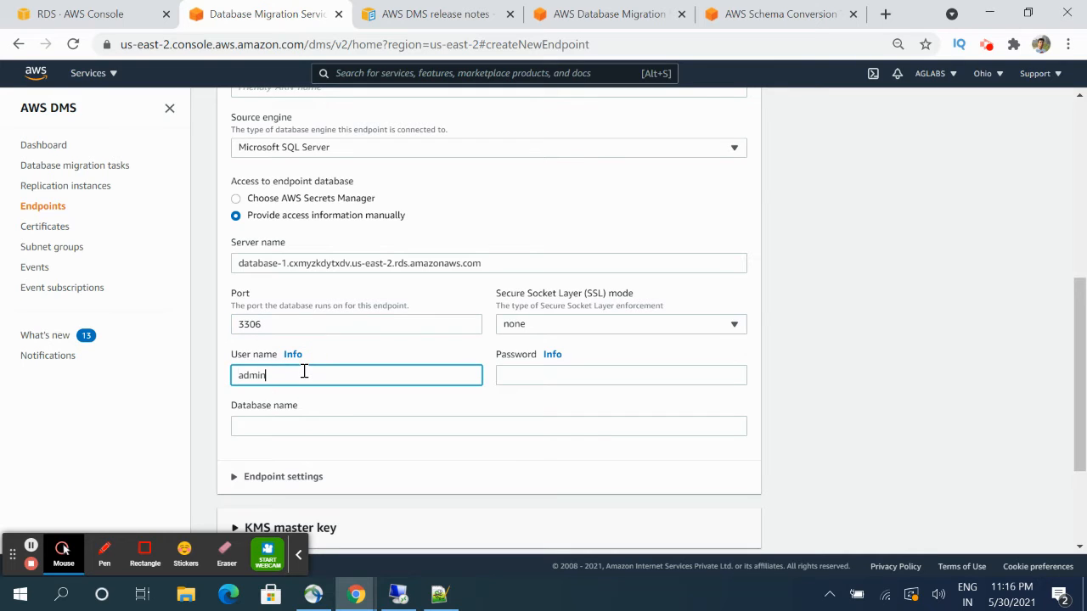
type("admin")
key("Tab")
key("Tab")
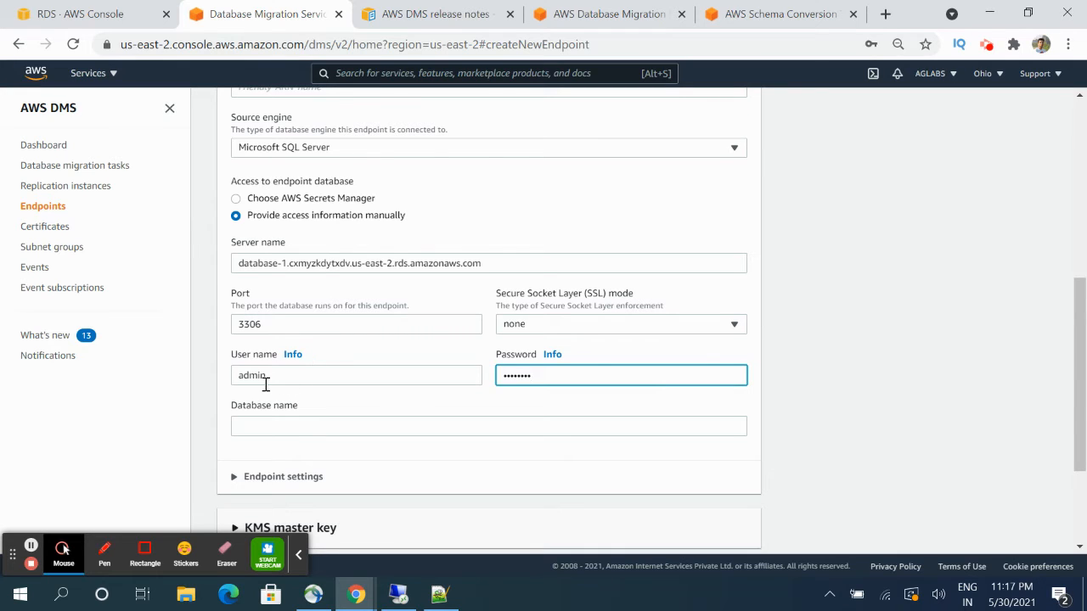
- Check database-1's configuration details on the RDS page before returning to the endpoint form
left_click(281, 430)
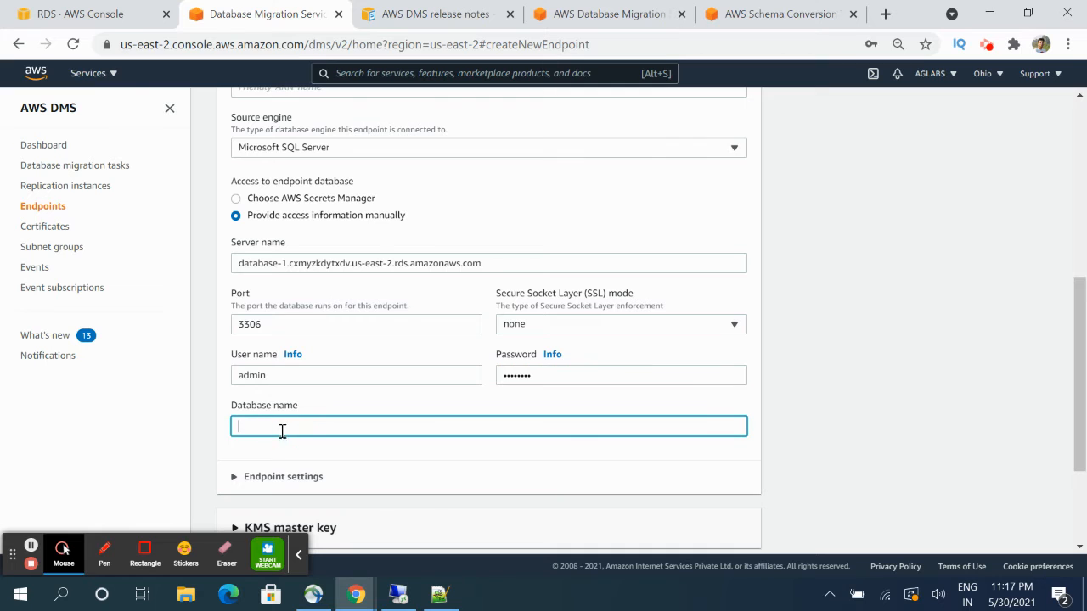
left_click(96, 23)
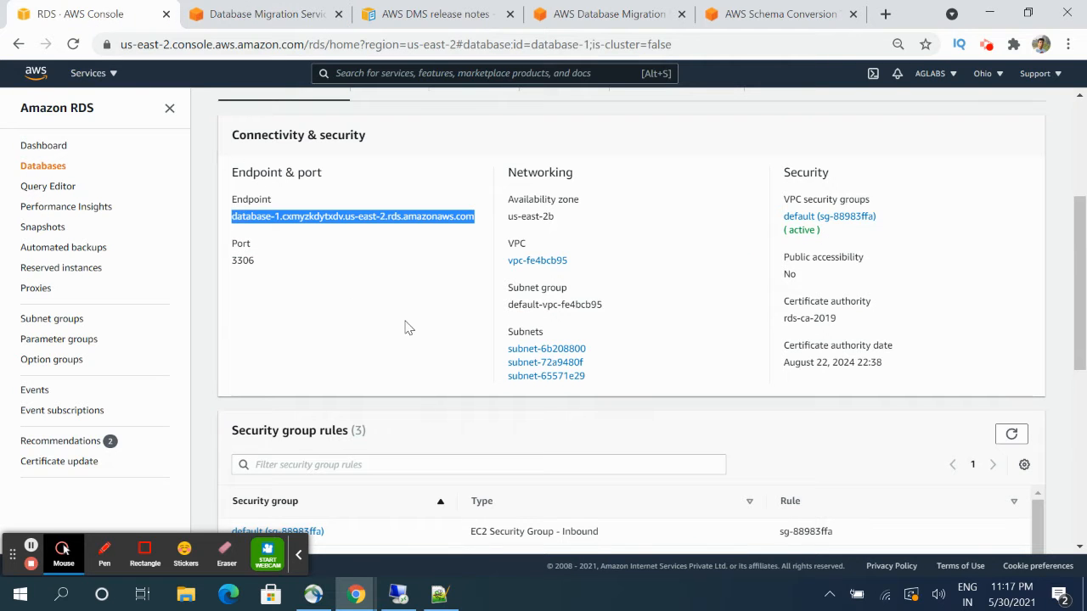
scroll(405, 325, "up", 2)
left_click(584, 248)
scroll(570, 274, "down", 3)
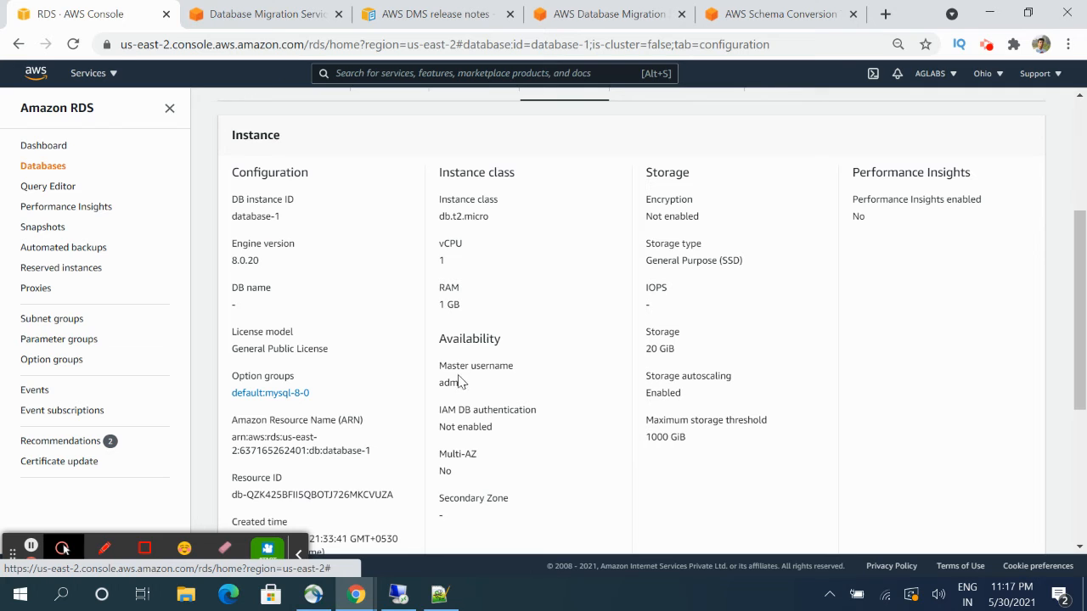
scroll(459, 378, "down", 1)
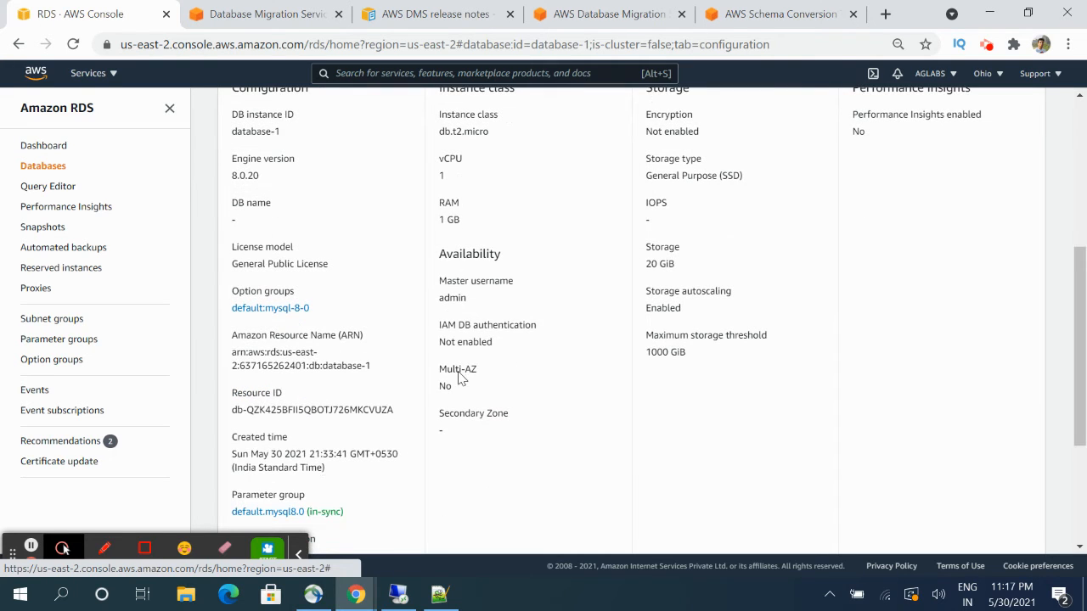
mouse_move(401, 593)
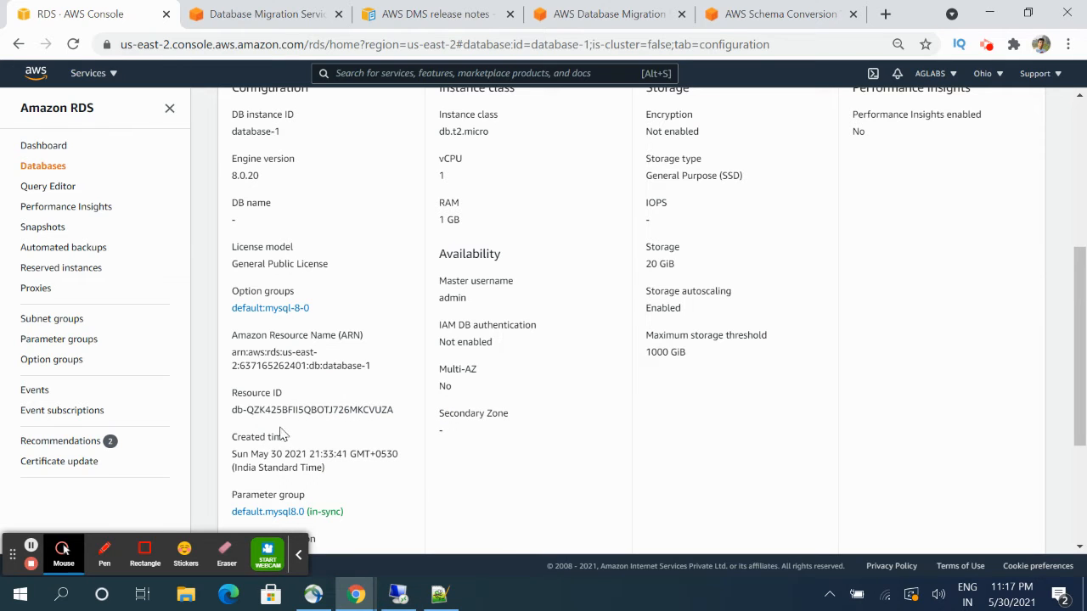
left_click(250, 19)
scroll(403, 365, "down", 2)
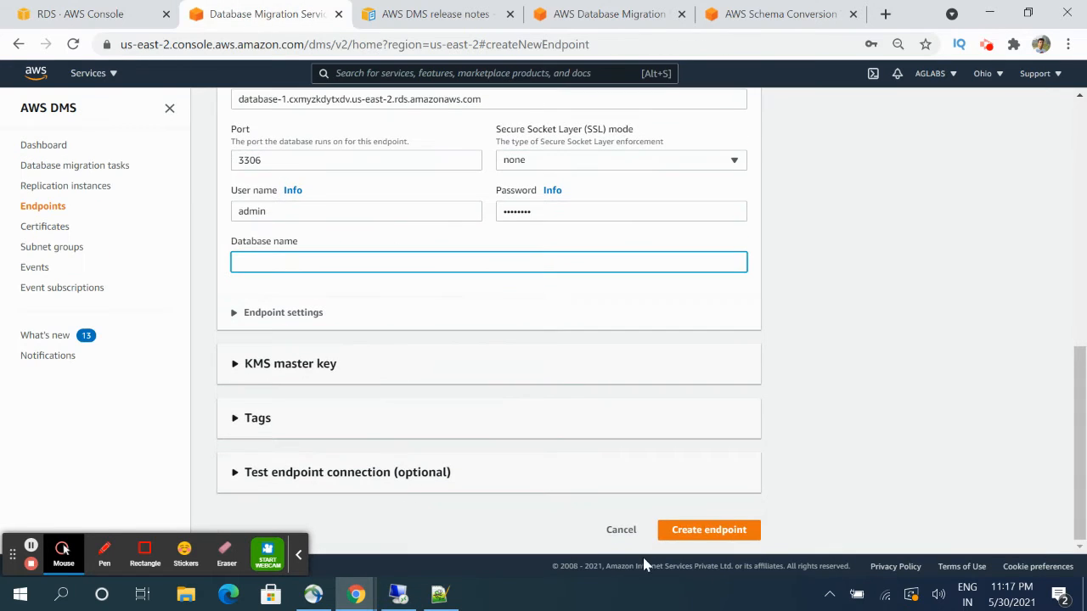
- Attempt to create the source endpoint, which reports a blank DatabaseName error
left_click(690, 535)
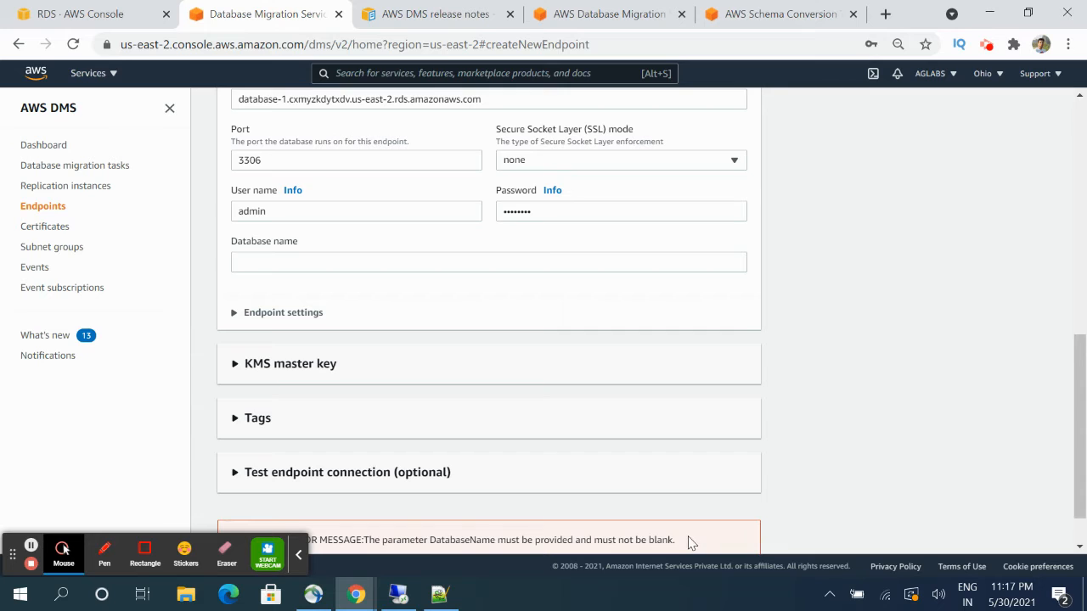
scroll(626, 500, "down", 1)
scroll(307, 397, "up", 2)
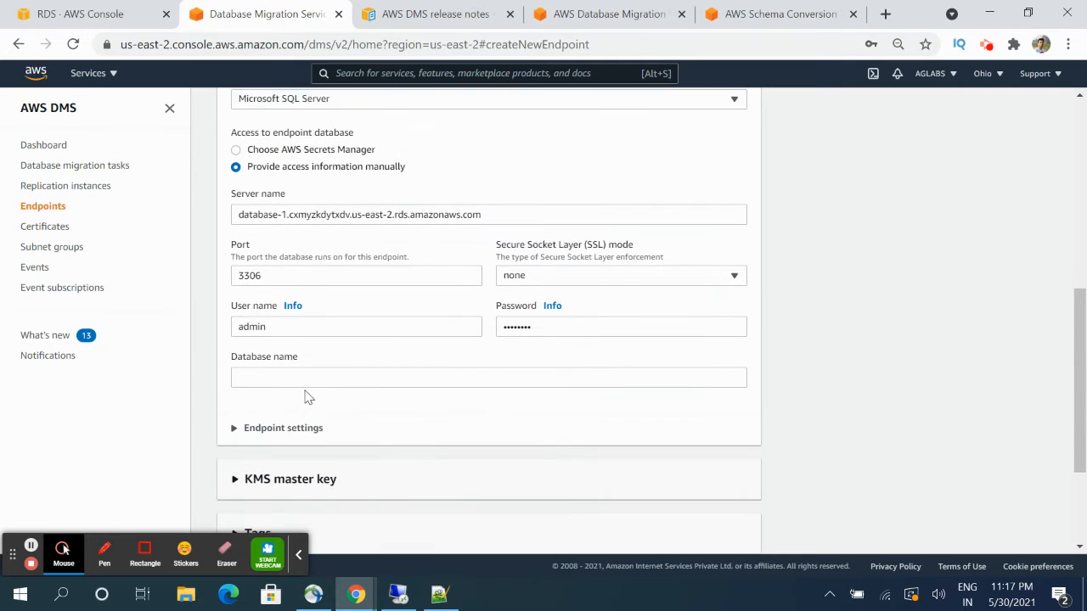
- Enter database name database-1, correcting the typo, and create source-endpoint-mysql
left_click(301, 378)
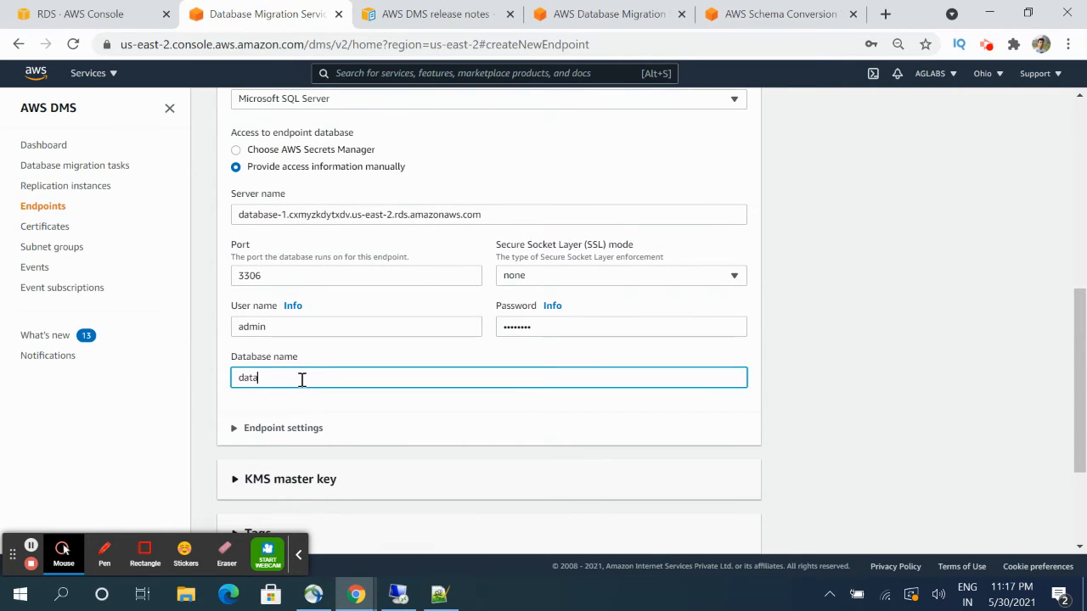
type("dataase-1")
left_click(256, 378)
type("b")
scroll(403, 422, "down", 2)
left_click(722, 535)
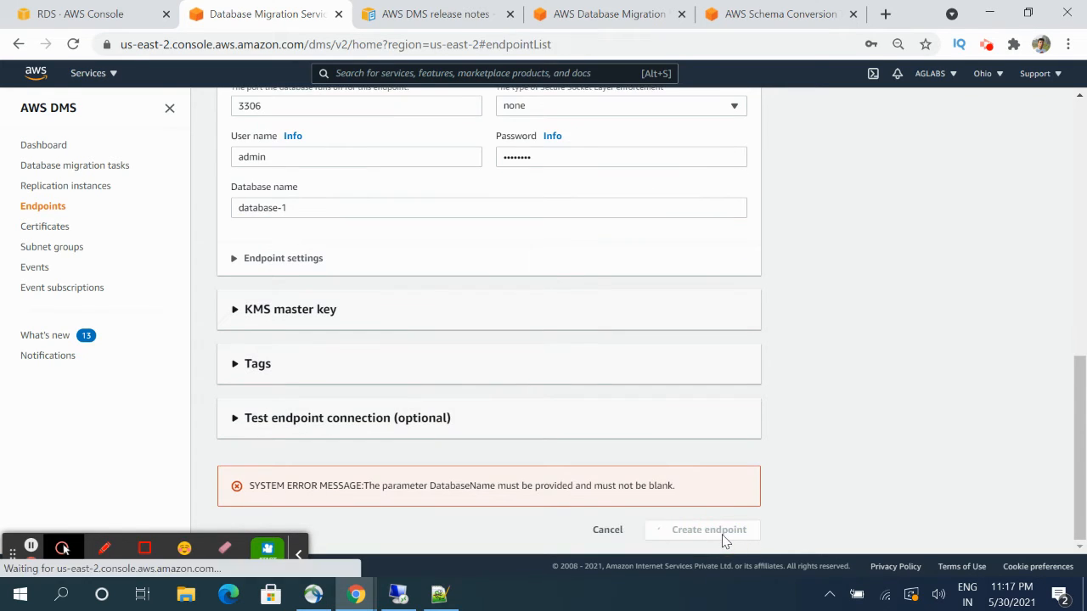
left_click(690, 265)
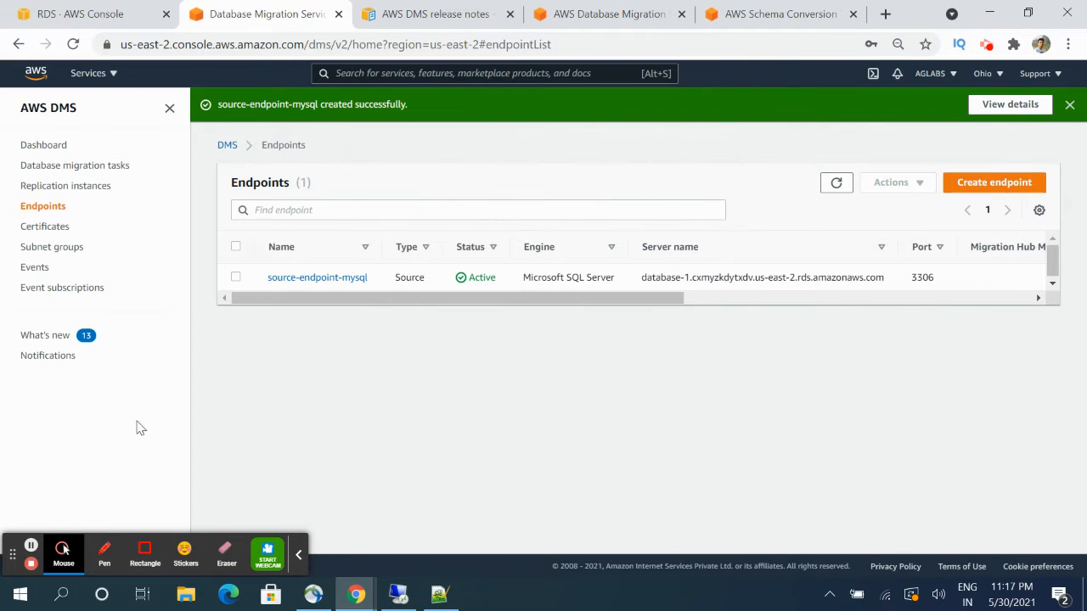
left_click(985, 183)
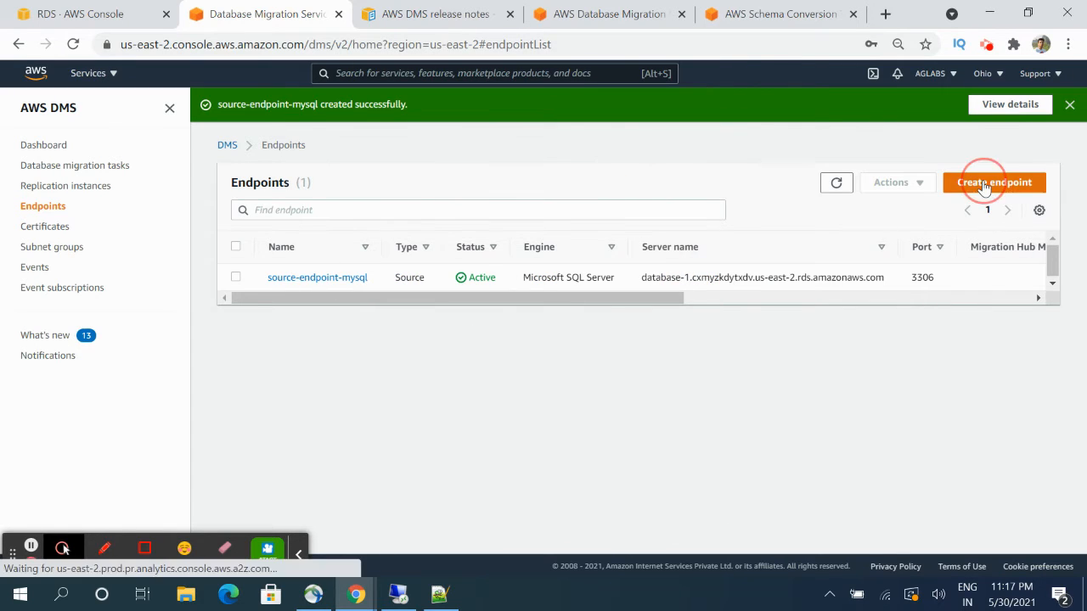
- Make the new endpoint a target based on RDS instance database-instance-1
left_click(508, 238)
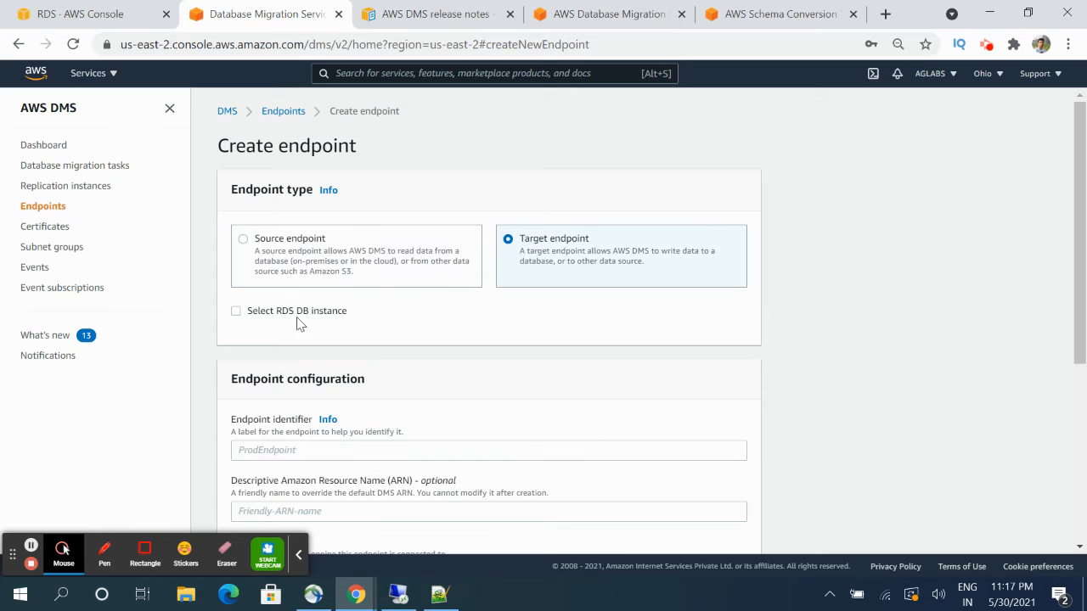
left_click(236, 310)
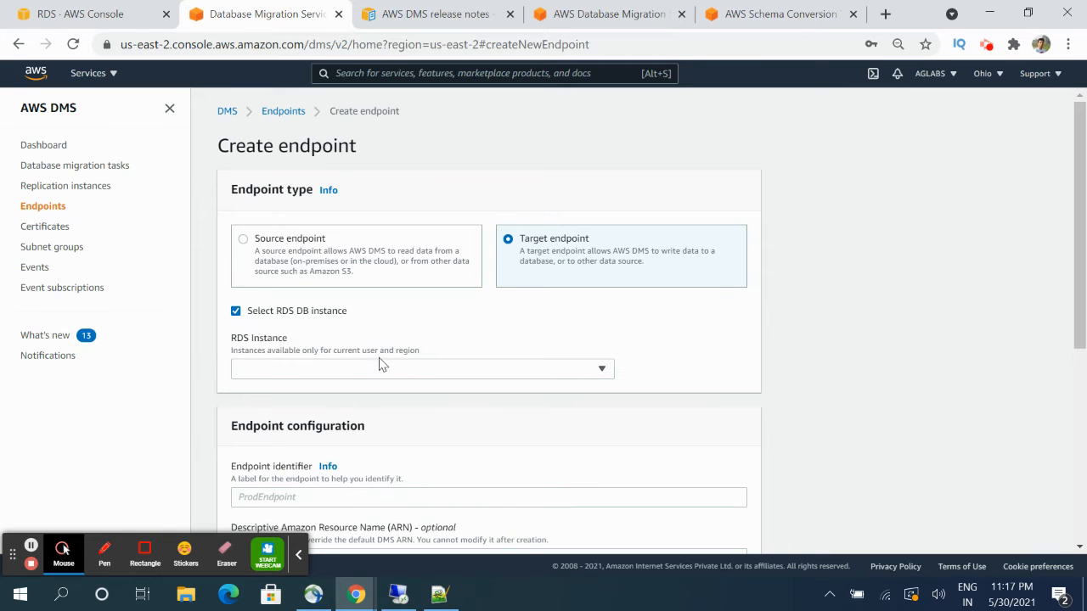
left_click(379, 365)
left_click(339, 413)
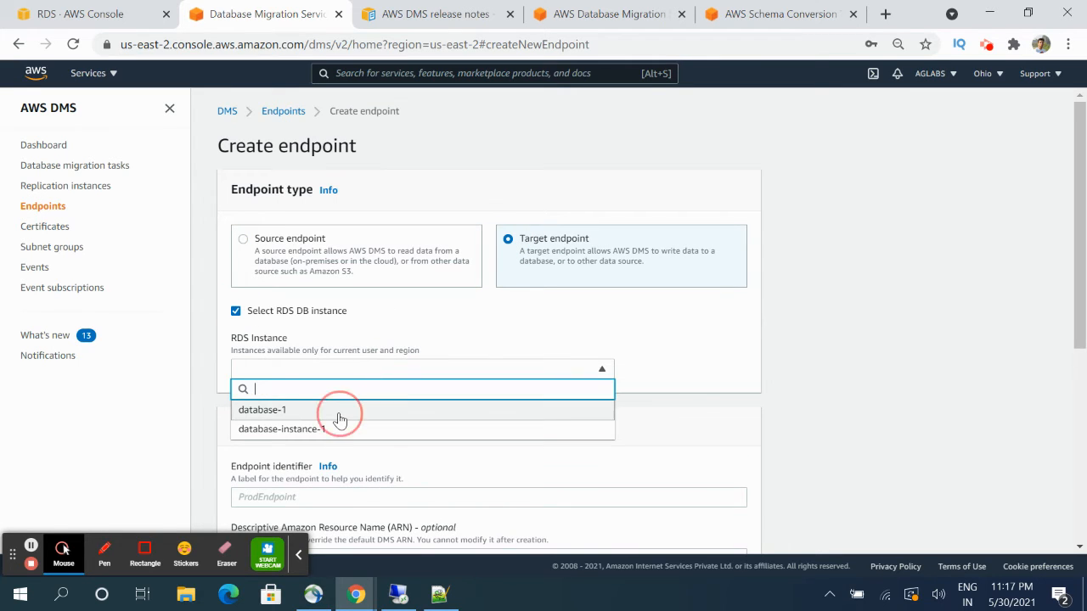
scroll(339, 417, "down", 3)
scroll(376, 298, "down", 2)
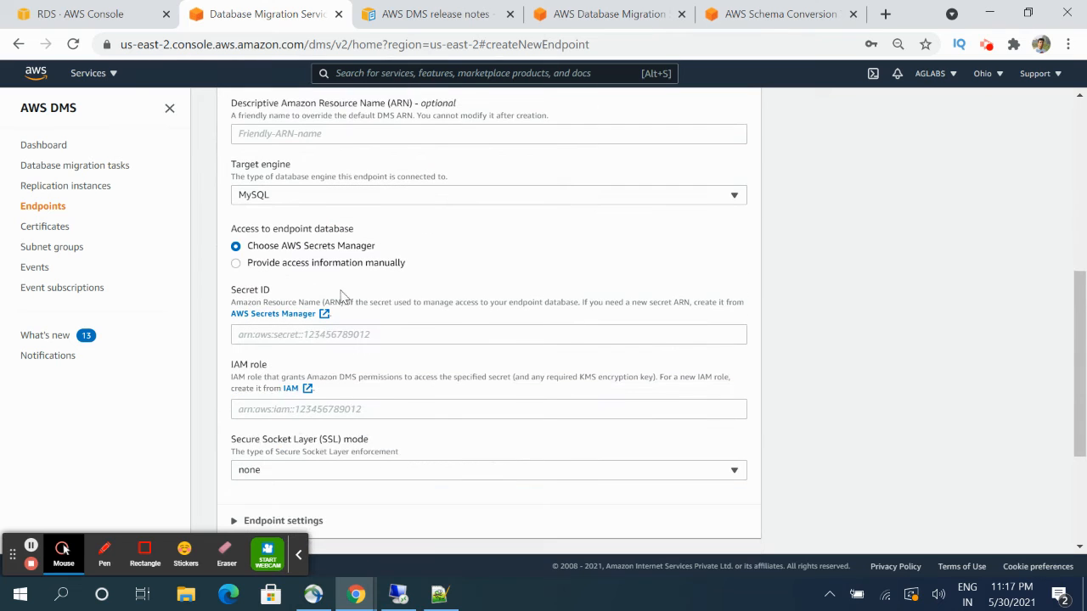
scroll(297, 226, "up", 4)
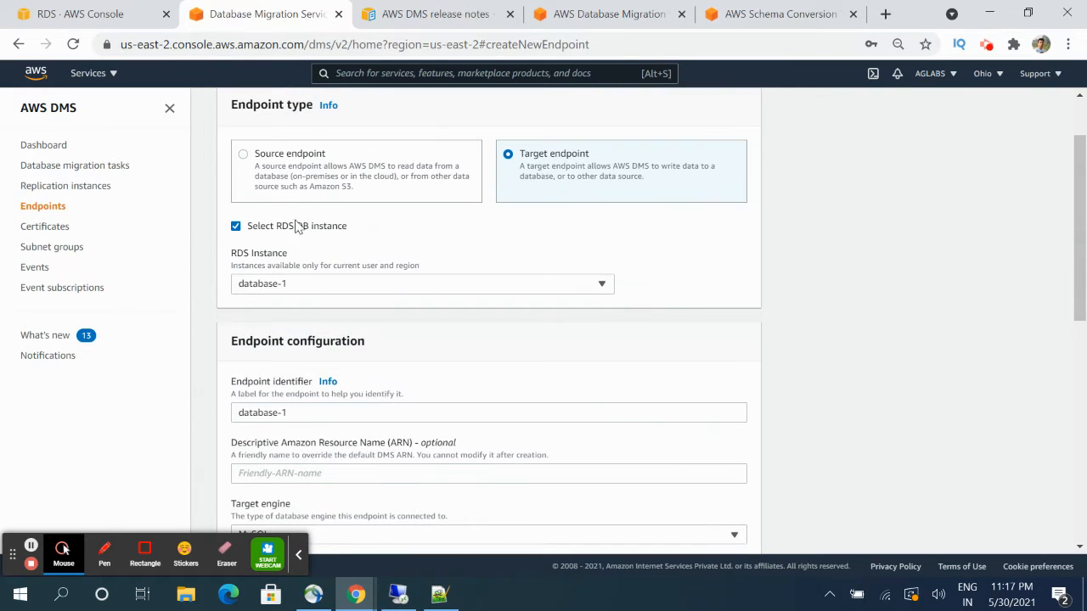
left_click(306, 288)
left_click(298, 343)
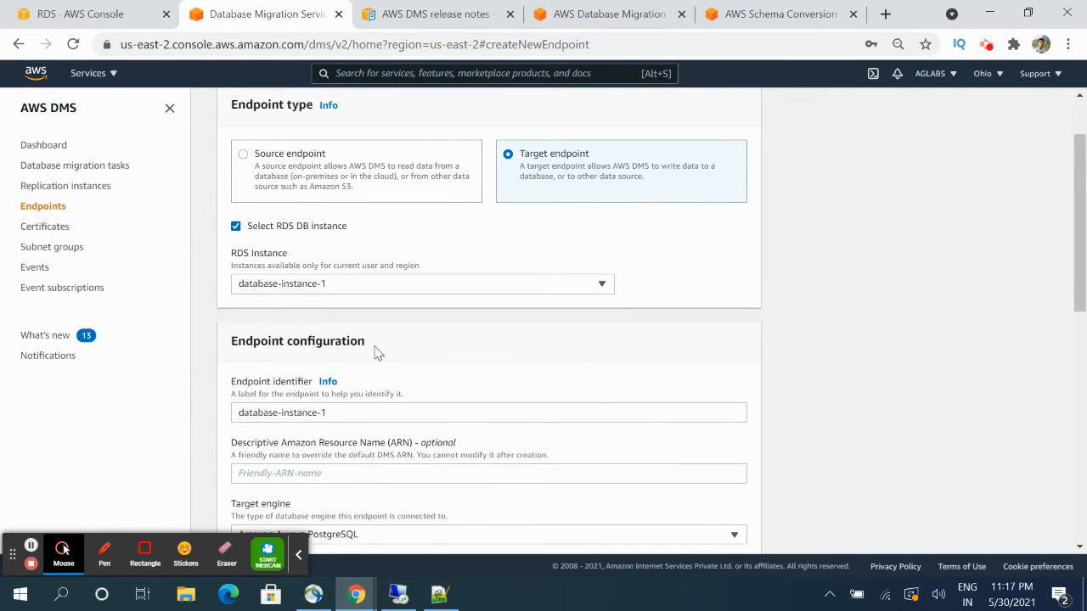
scroll(376, 352, "down", 3)
scroll(307, 357, "down", 2)
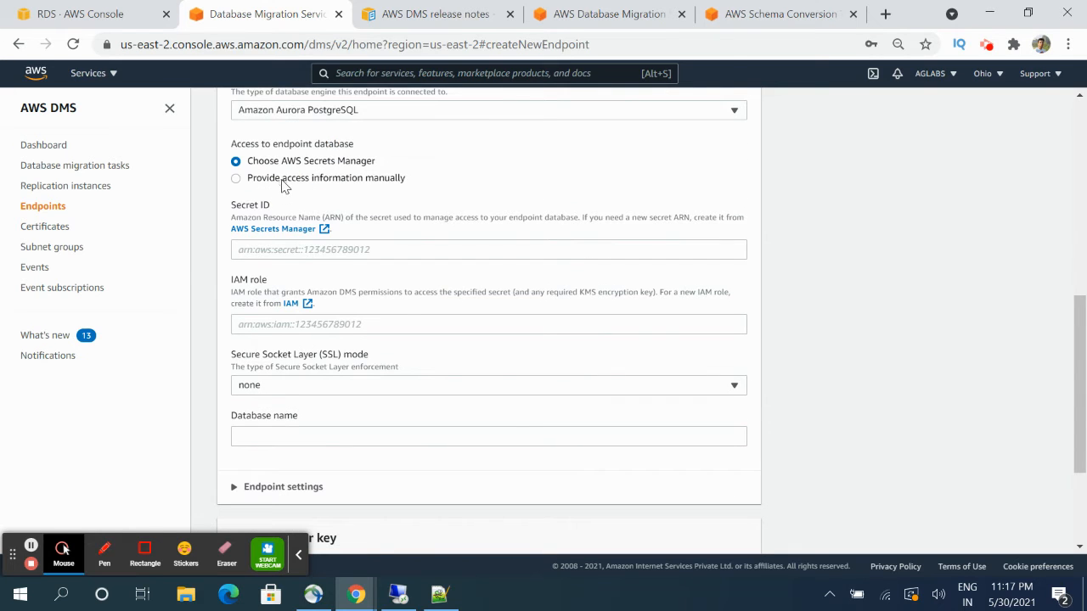
- Switch to manual connection details and fill in the target password
left_click(283, 179)
left_click(287, 386)
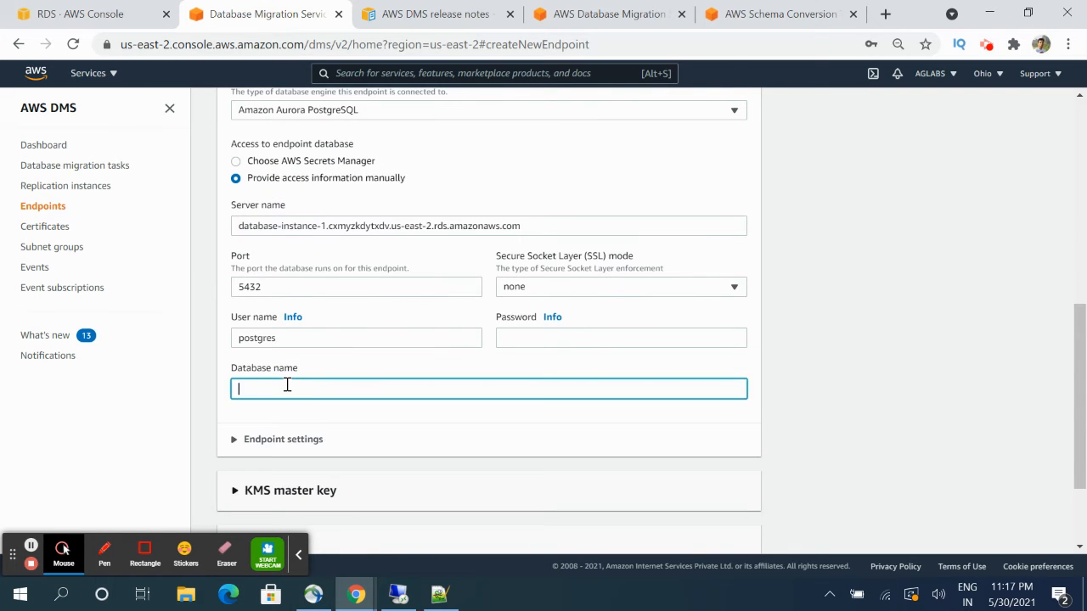
left_click(514, 337)
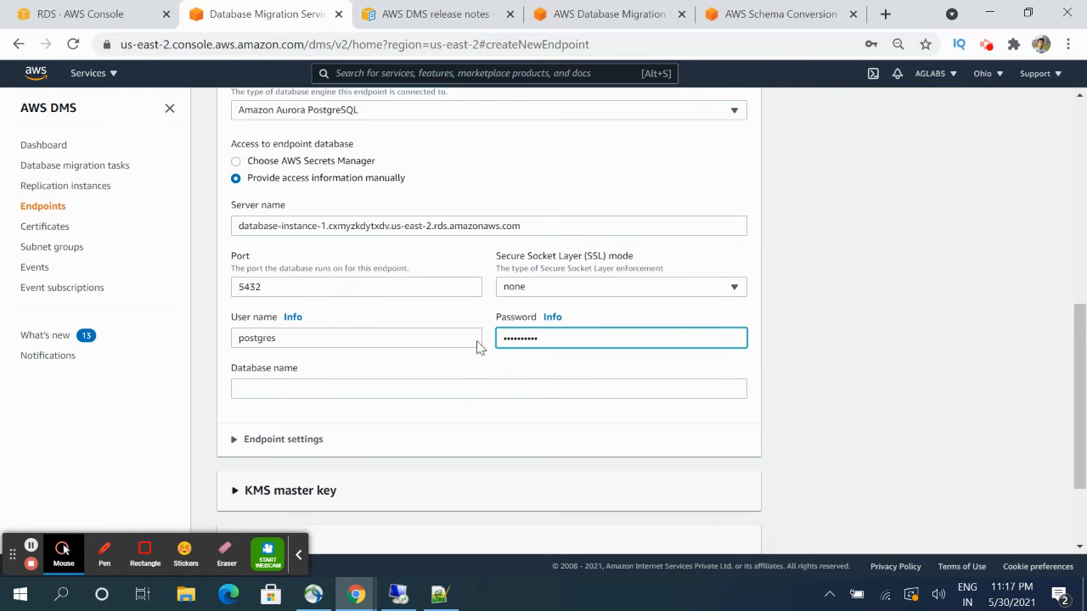
left_click(439, 389)
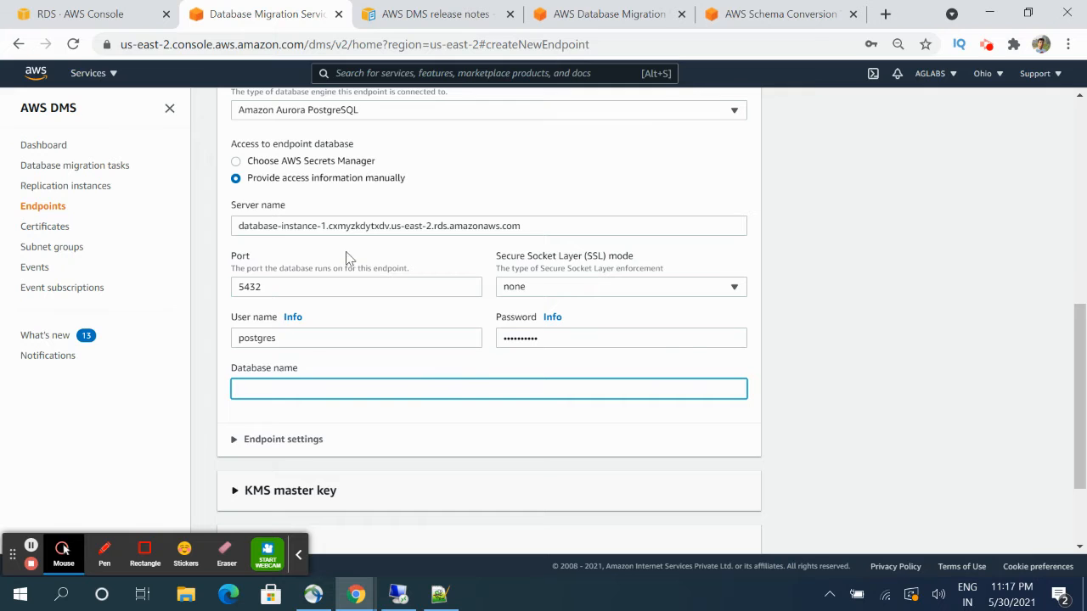
- Paste the Aurora PostgreSQL DB cluster ID as Database name and create the target endpoint
left_click(93, 17)
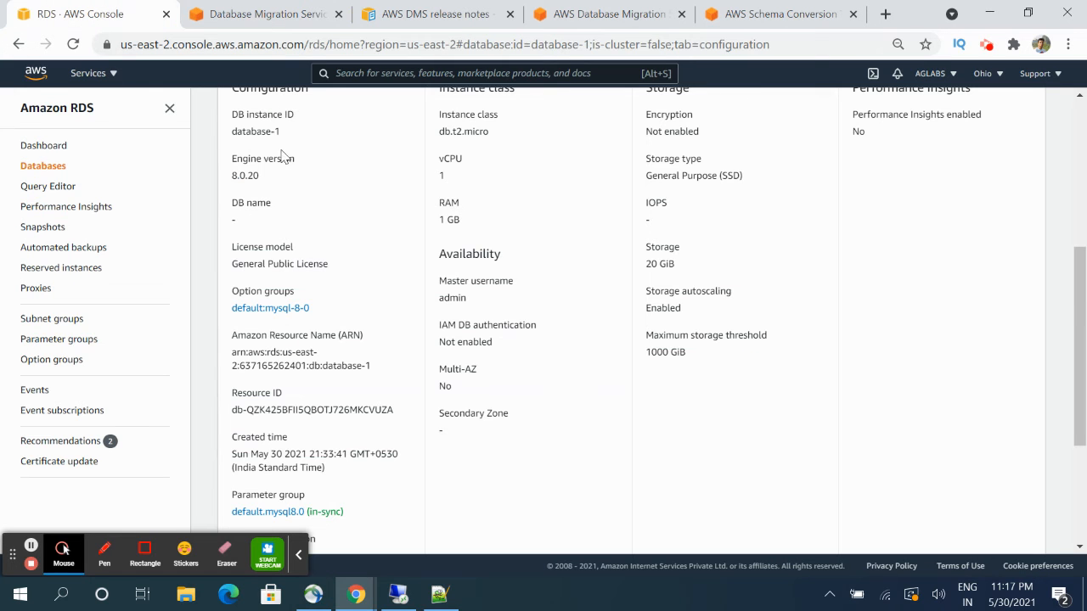
left_click(48, 167)
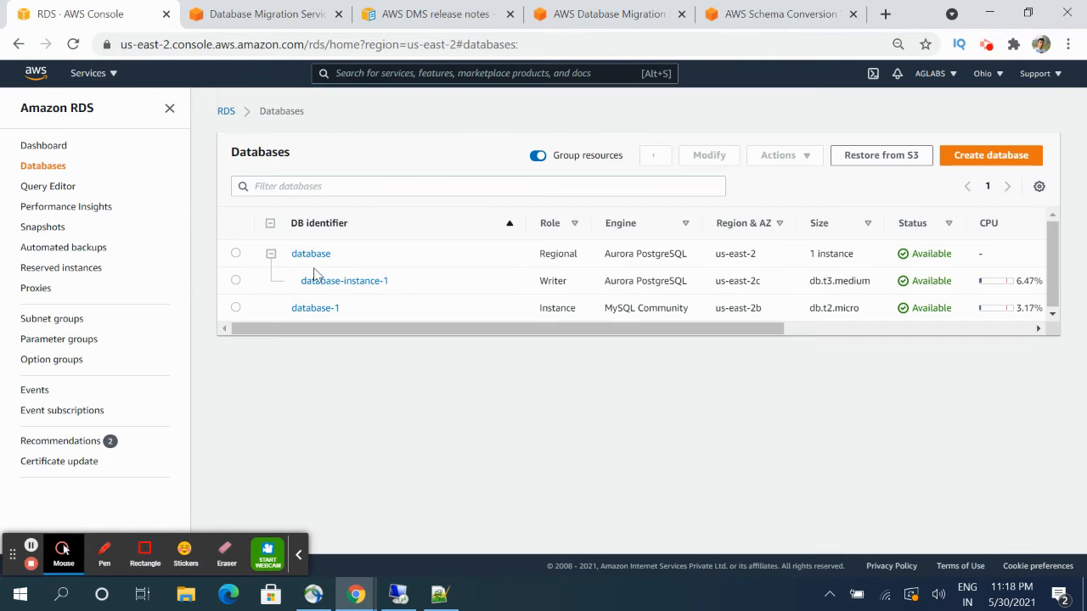
left_click(309, 257)
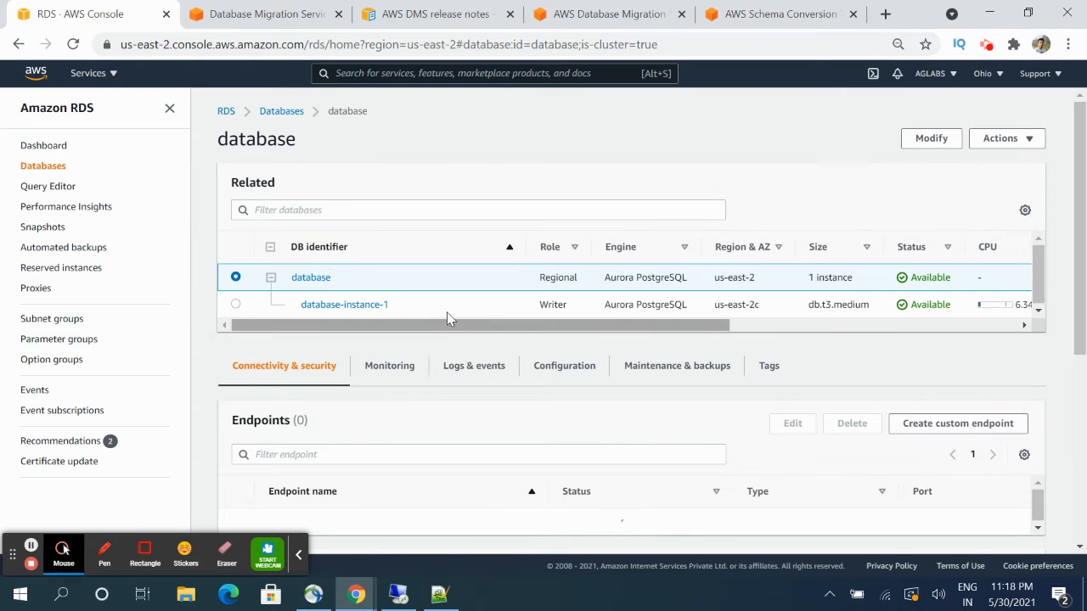
left_click(577, 372)
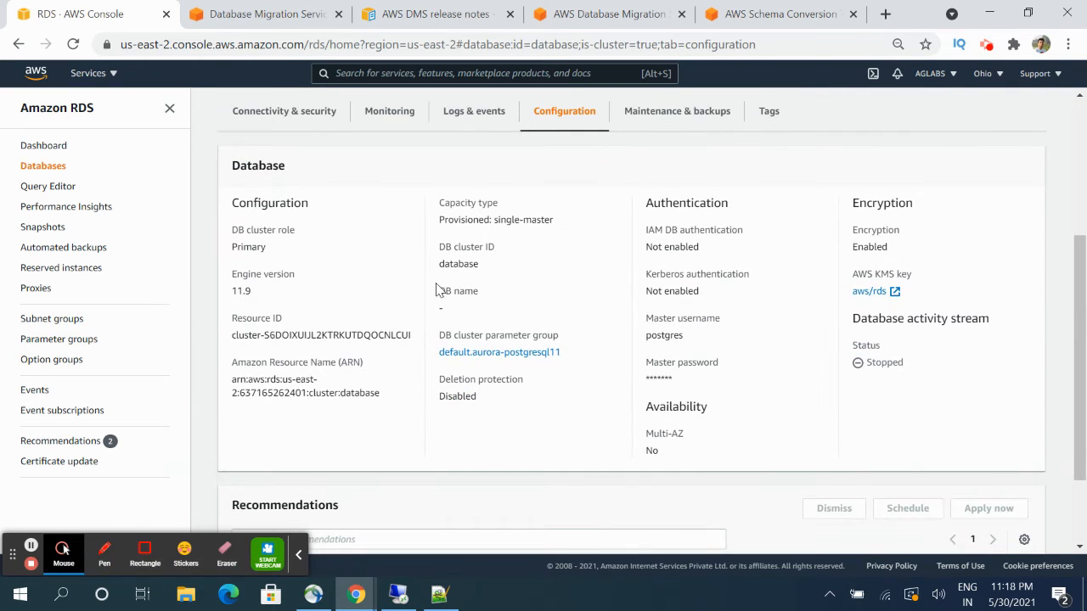
double_click(462, 263)
key("ctrl+c")
left_click(246, 13)
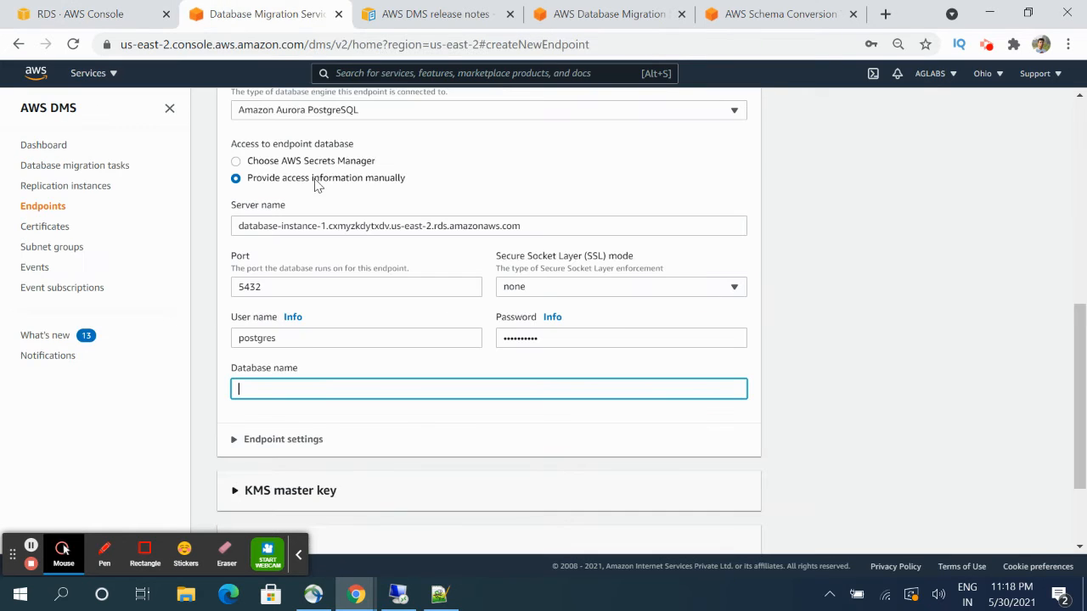
key("ctrl+v")
scroll(357, 399, "down", 3)
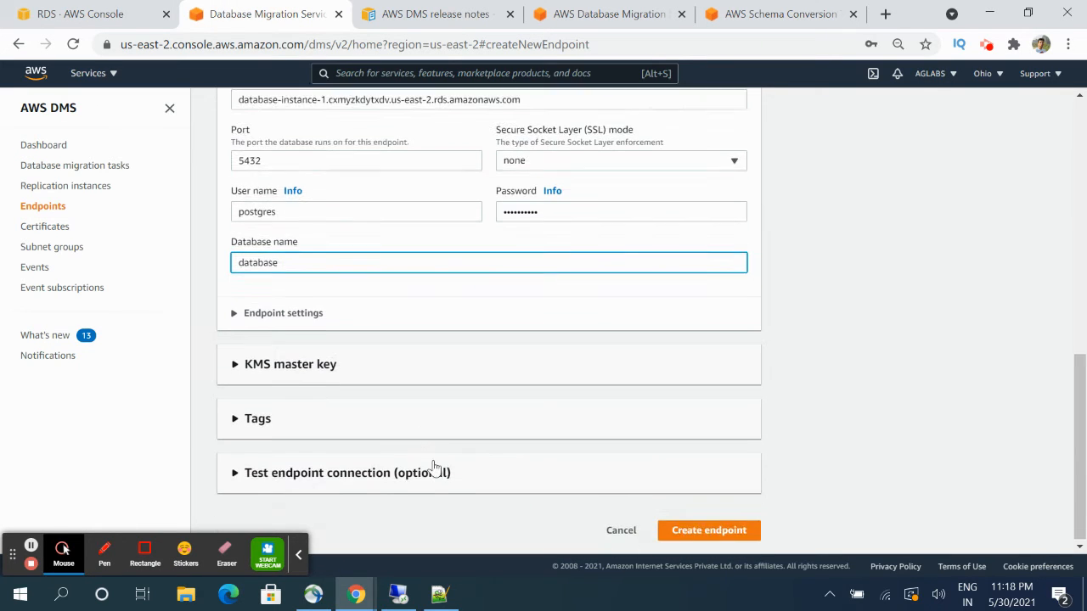
left_click(716, 530)
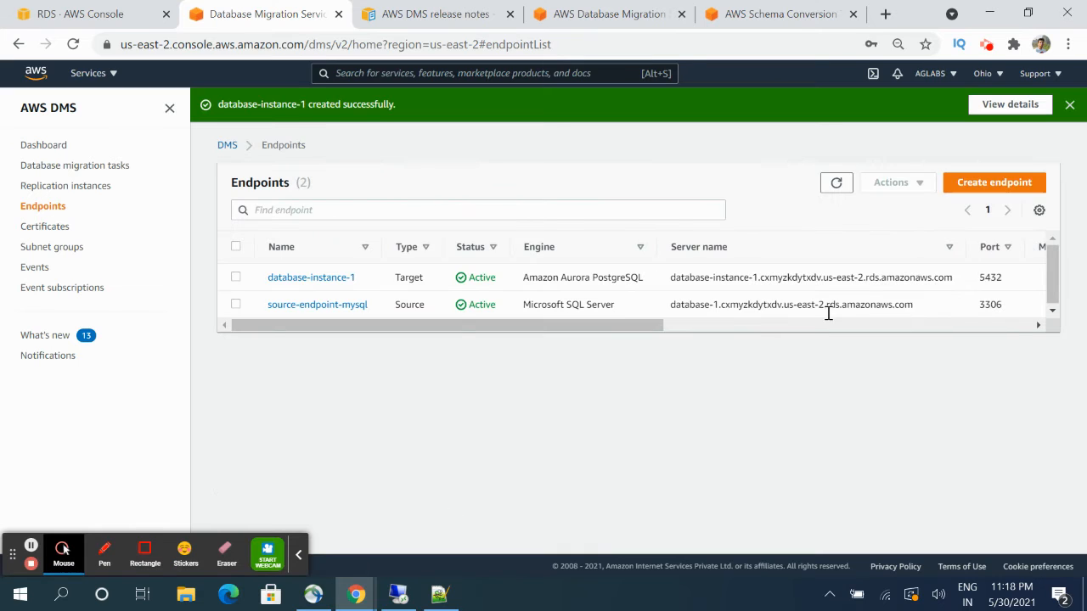
- Refresh the Replication instances list until aglabs-demo-dms shows Available
left_click(835, 185)
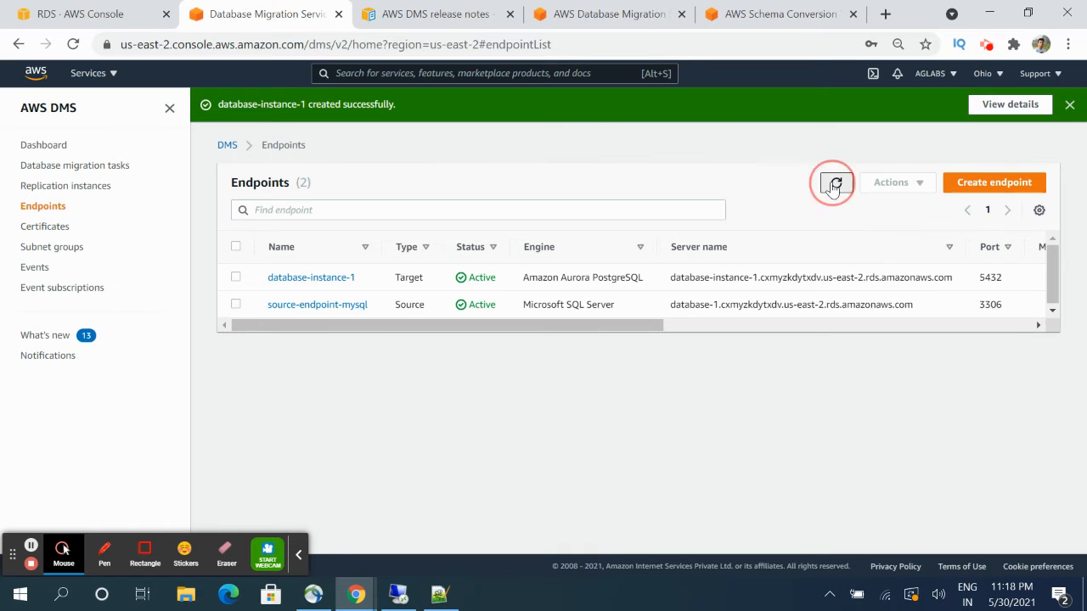
left_click(75, 186)
left_click(785, 184)
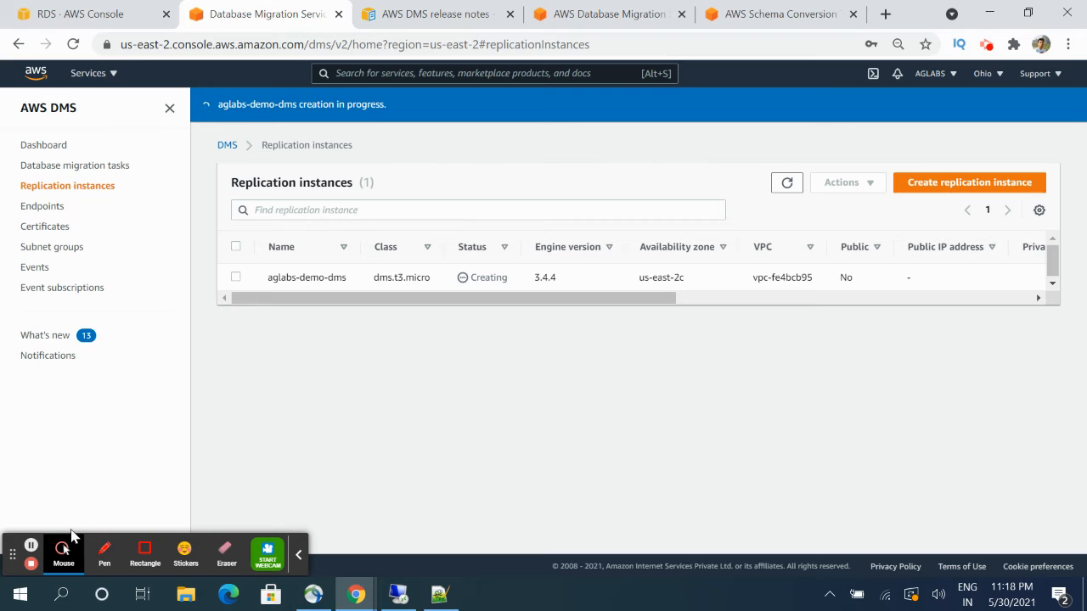
left_click(31, 547)
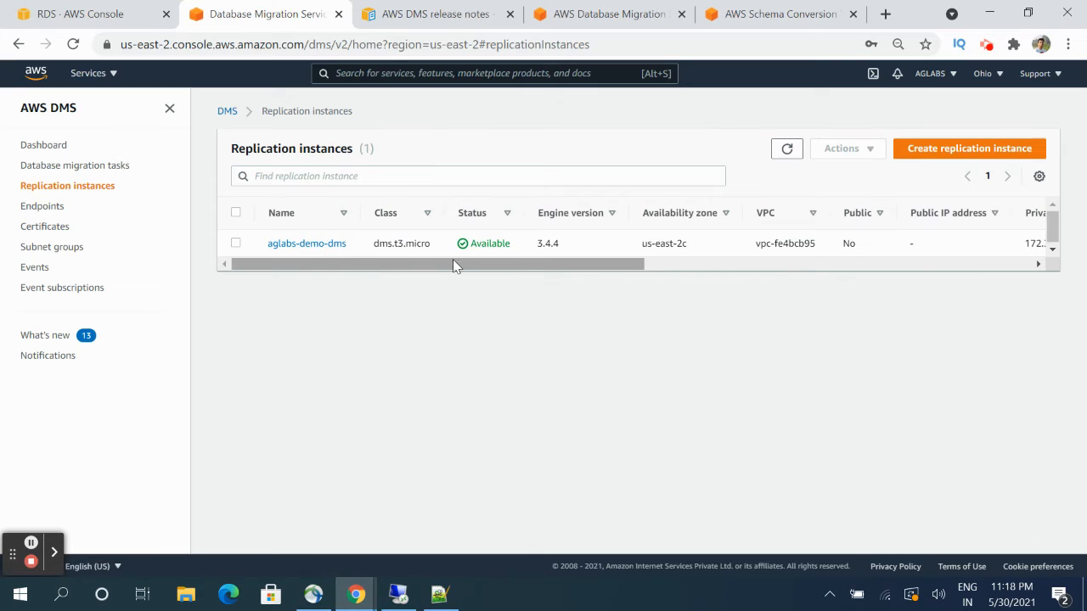
left_click(439, 593)
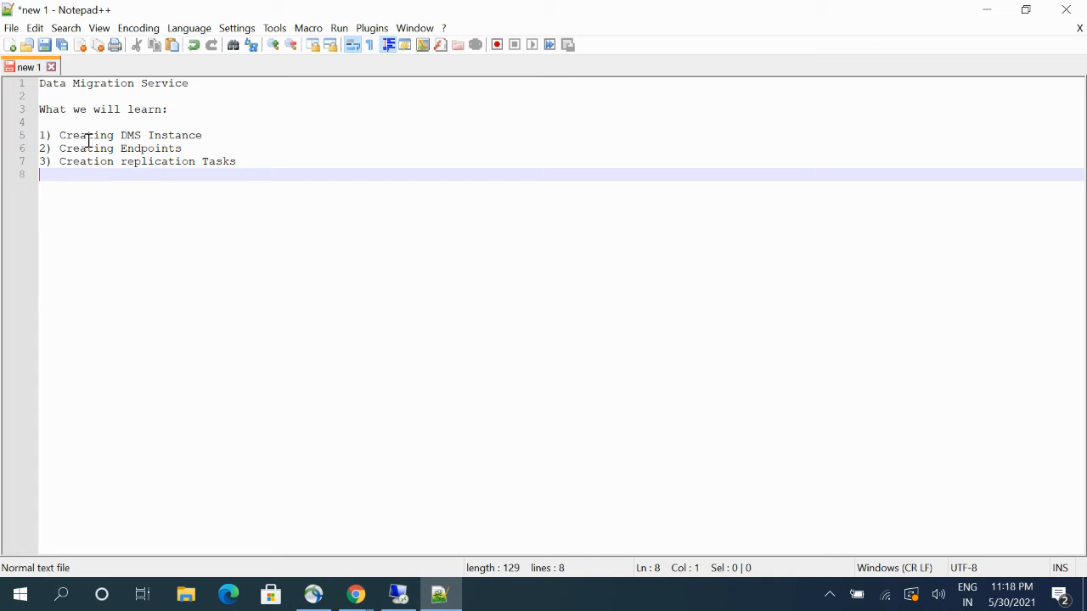
- Review the Creating DMS Instance and Creating Endpoints outline items, then show the DMS Endpoints list
mouse_move(61, 136)
left_mouse_down()
mouse_move(210, 134)
mouse_move(67, 151)
left_mouse_up()
left_click(193, 136)
left_click(176, 150)
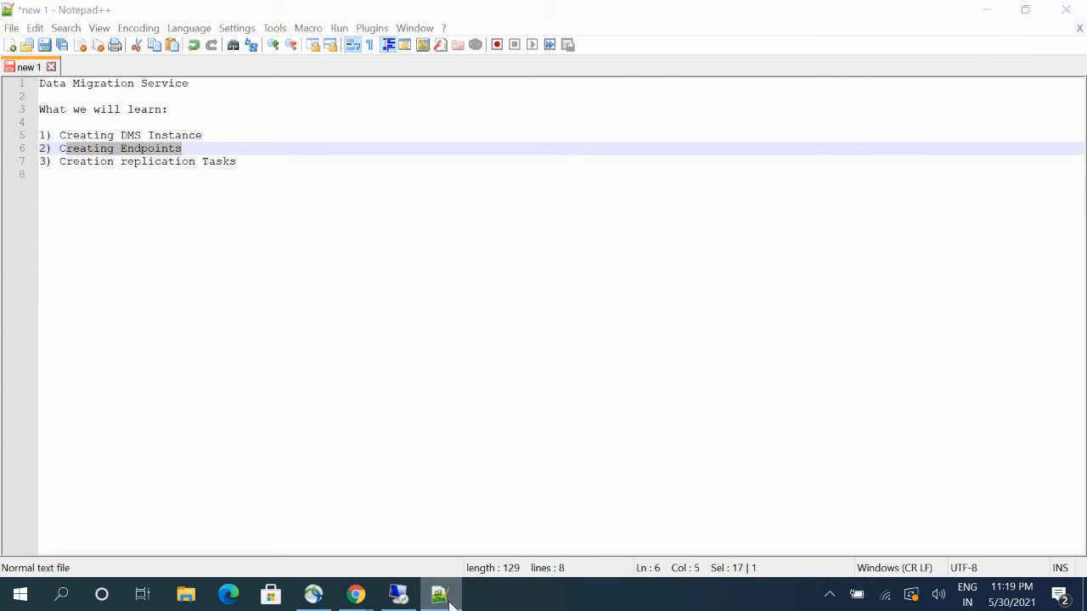
left_click(439, 593)
left_click(47, 208)
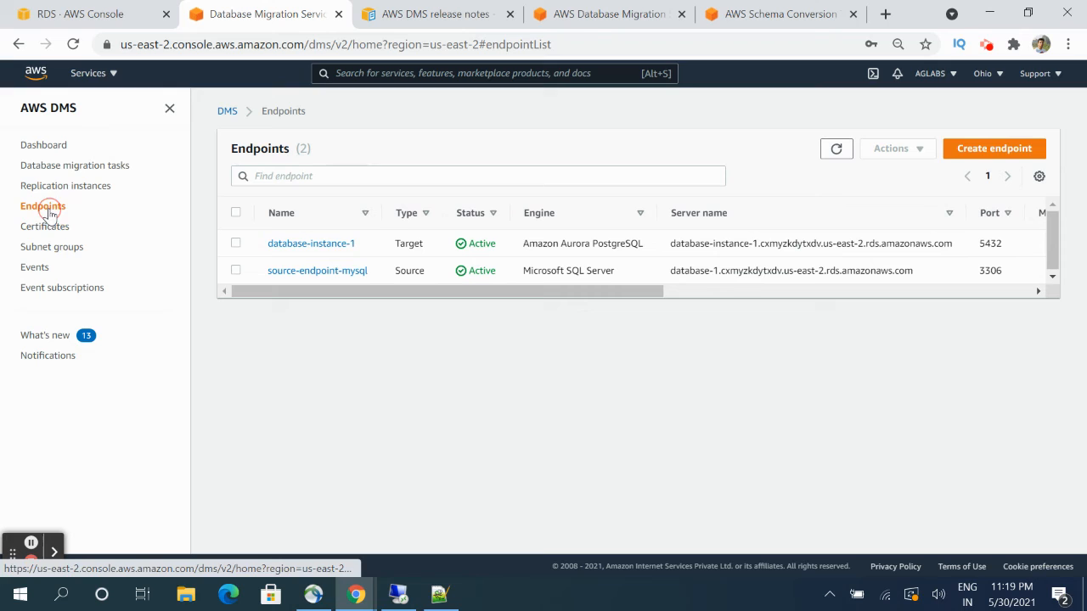
- Test source-endpoint-mysql's connection through replication instance aglabs-demo-dms
left_click(235, 270)
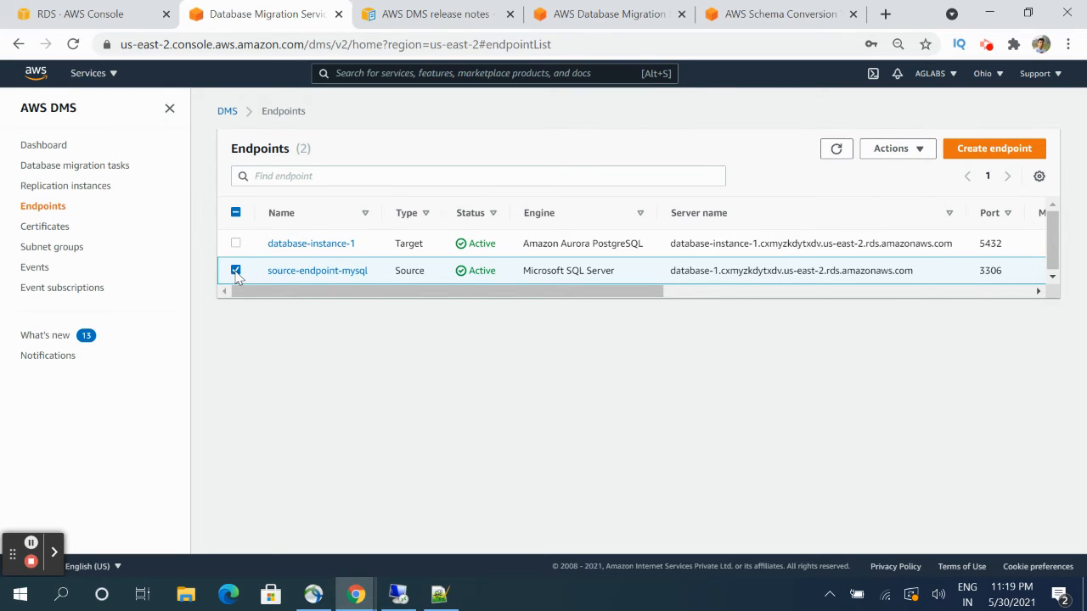
left_click(900, 149)
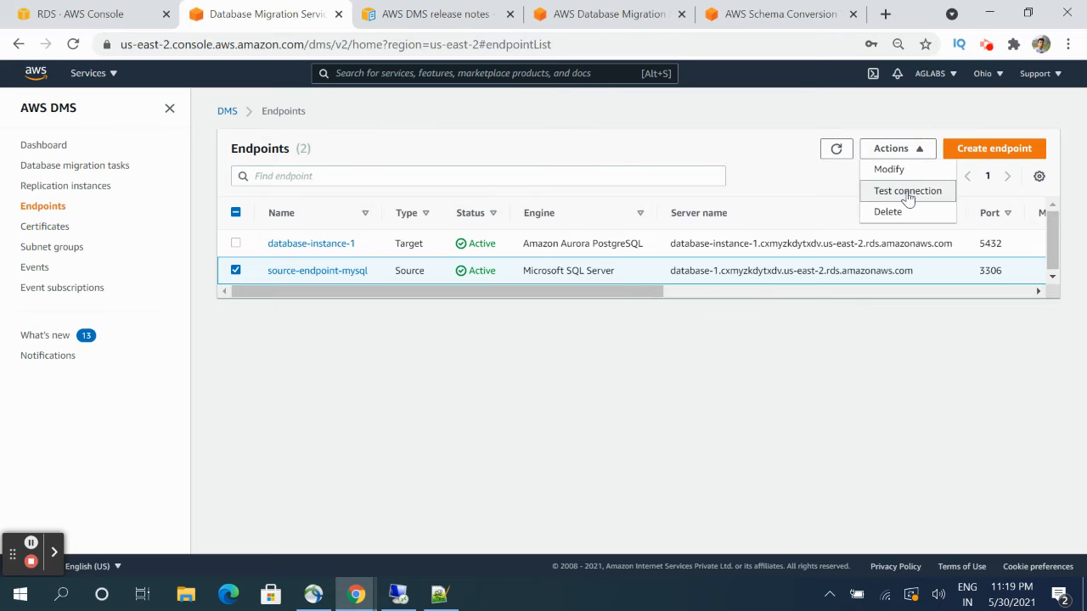
left_click(906, 192)
left_click(355, 211)
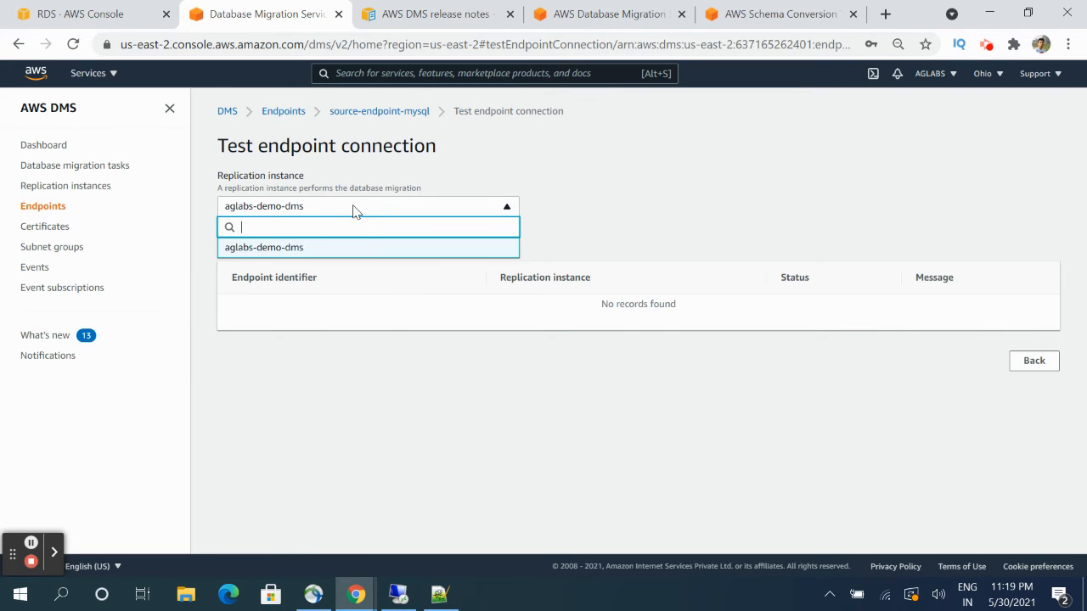
left_click(353, 208)
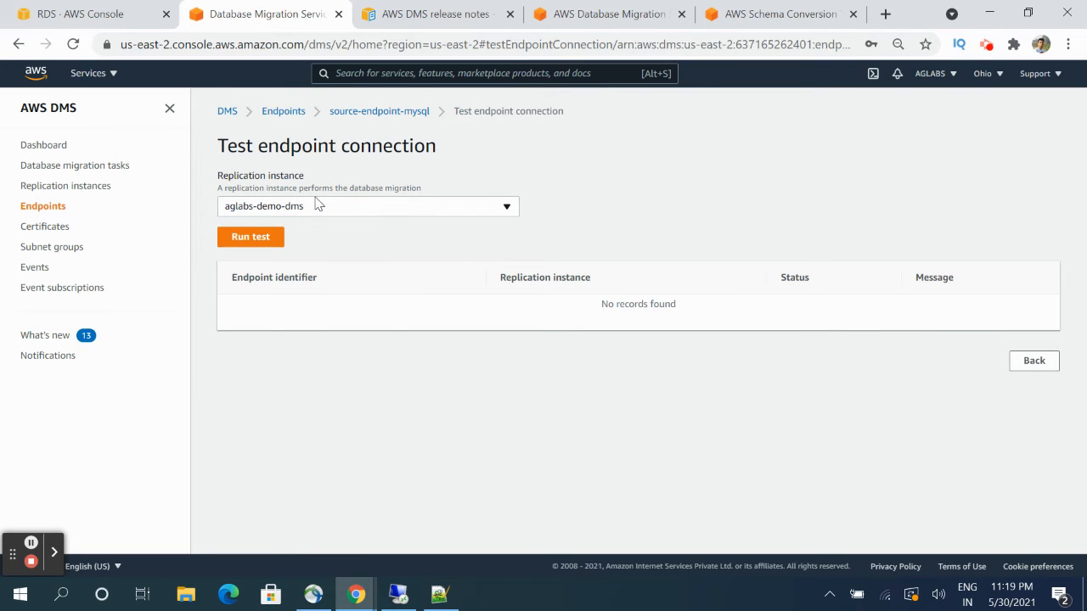
left_click(266, 239)
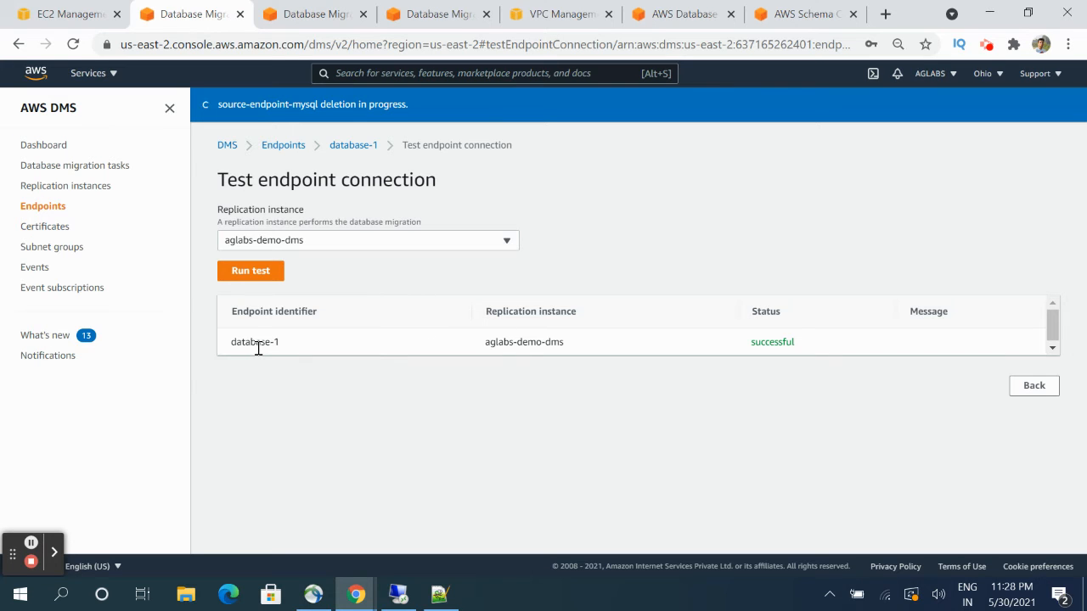
- Review database-1's MySQL engine and the successful connection results for both endpoints
left_click(350, 146)
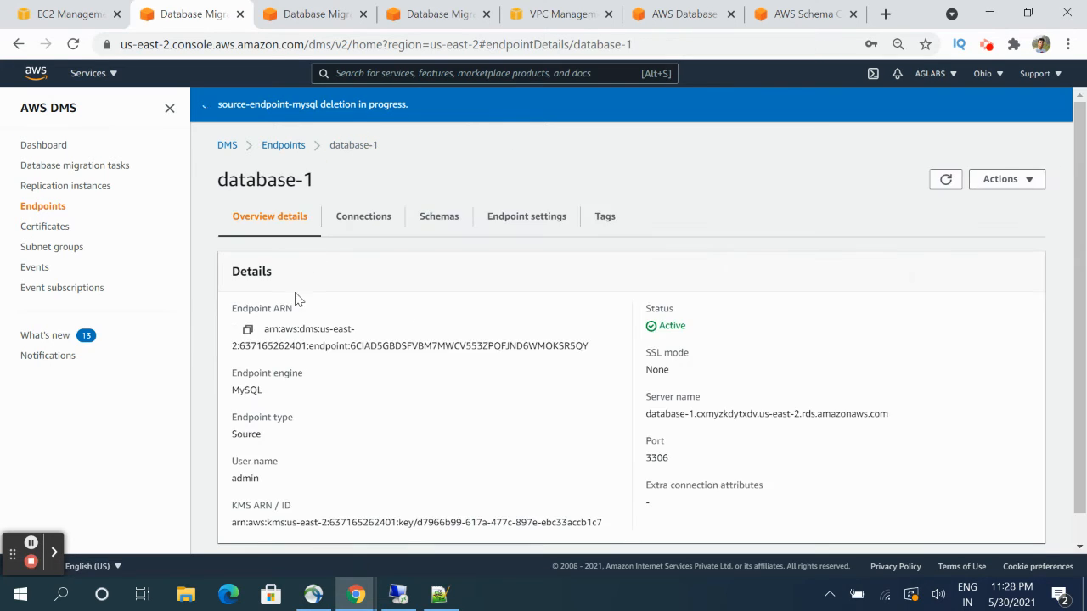
scroll(318, 405, "down", 1)
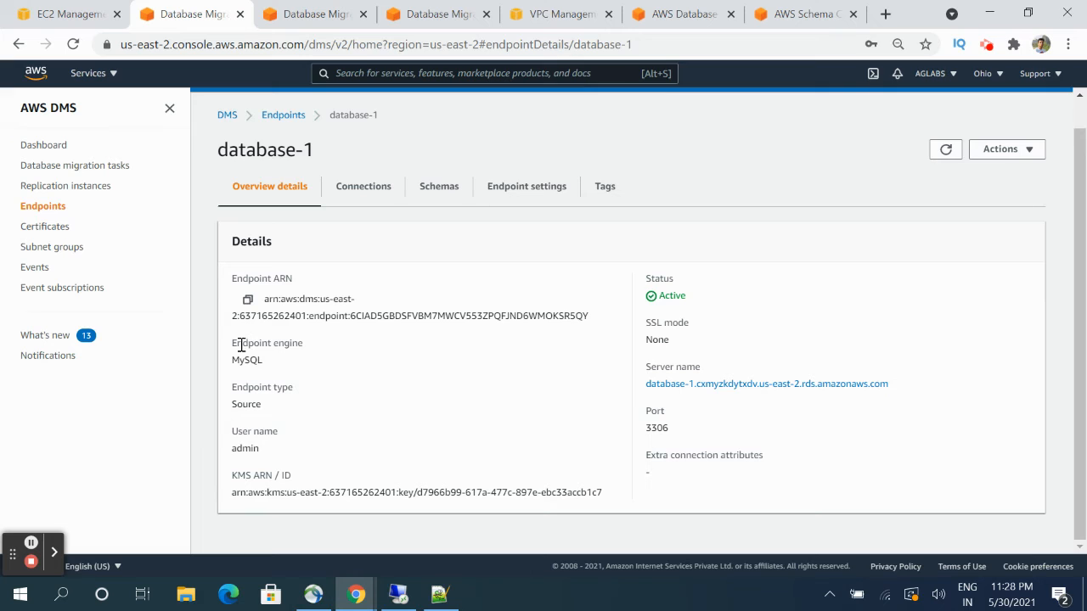
left_click_drag(237, 347, 303, 344)
left_click(260, 359)
double_click(258, 360)
left_click(363, 186)
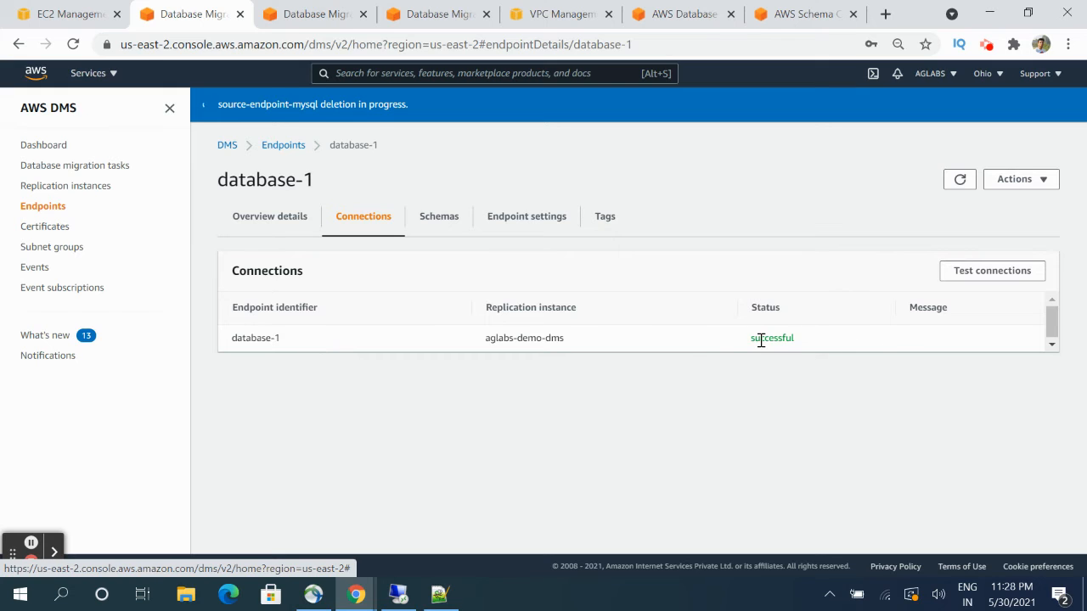
left_click(297, 19)
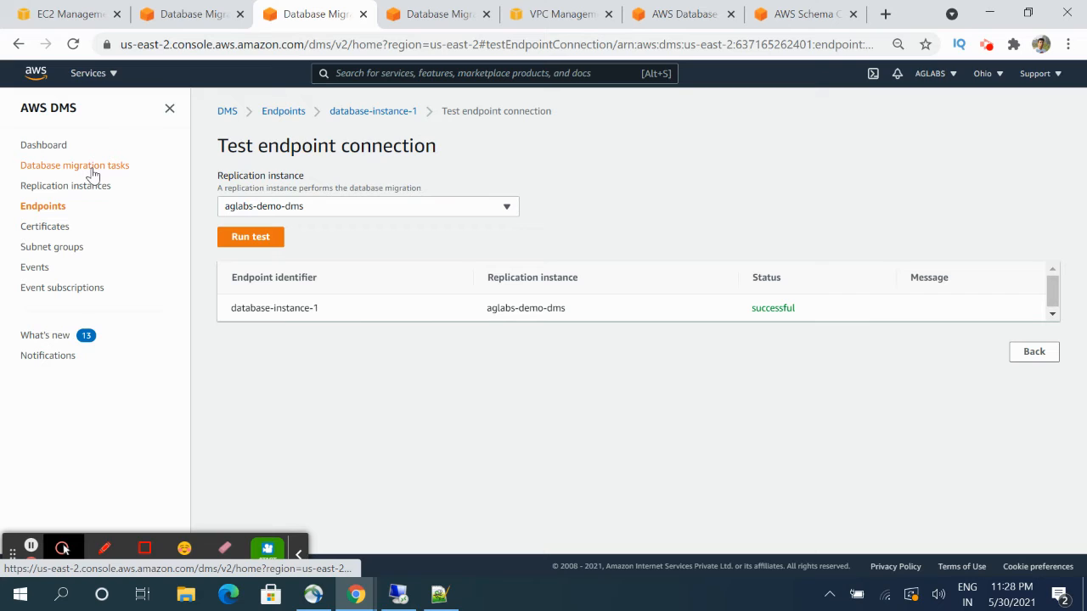
- Show the Database migration tasks list, then bring pgAdmin 4 to the front
left_click(47, 166)
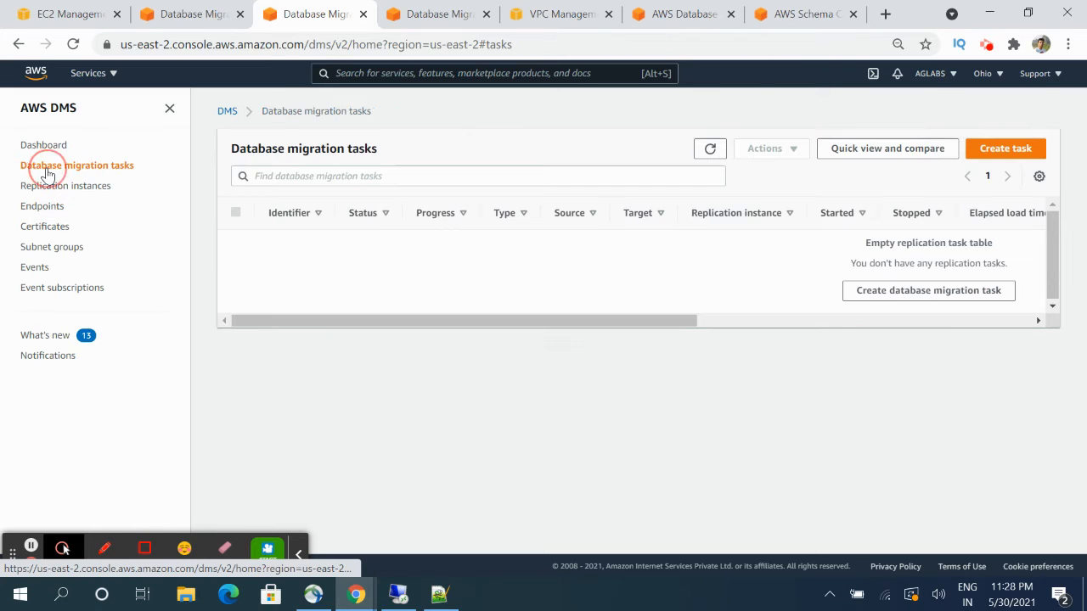
left_click(398, 602)
left_click(273, 594)
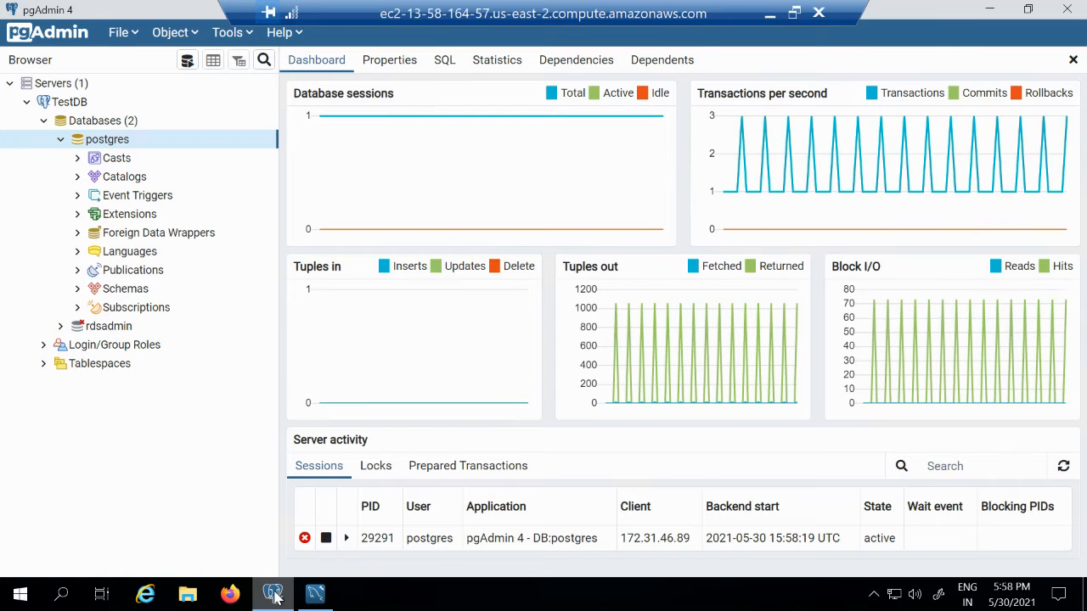
- Create a new schema named test_owner in the postgres database
left_click(77, 294)
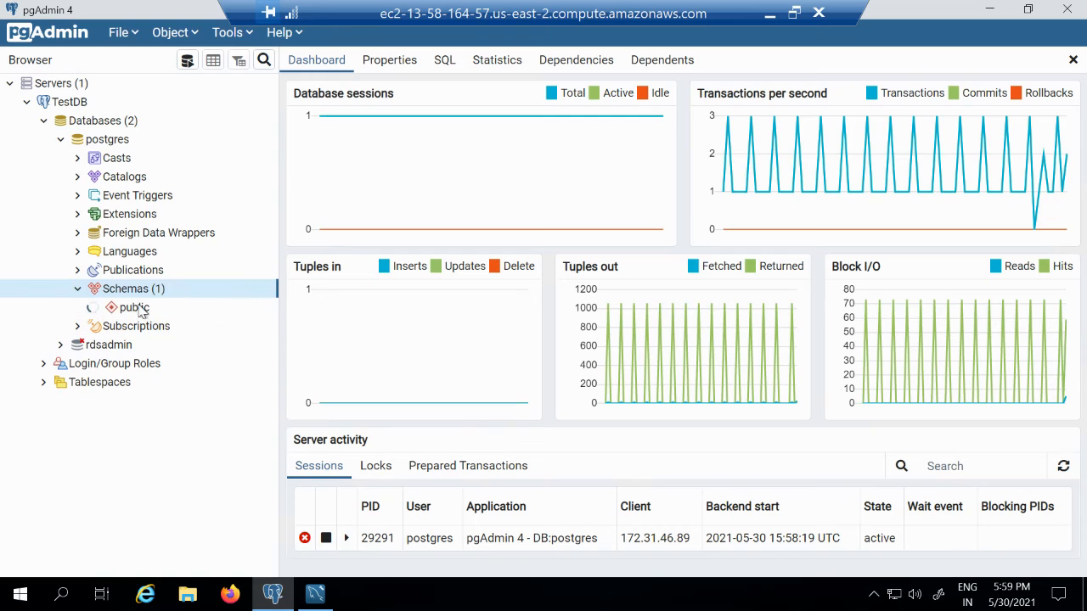
left_click(95, 311)
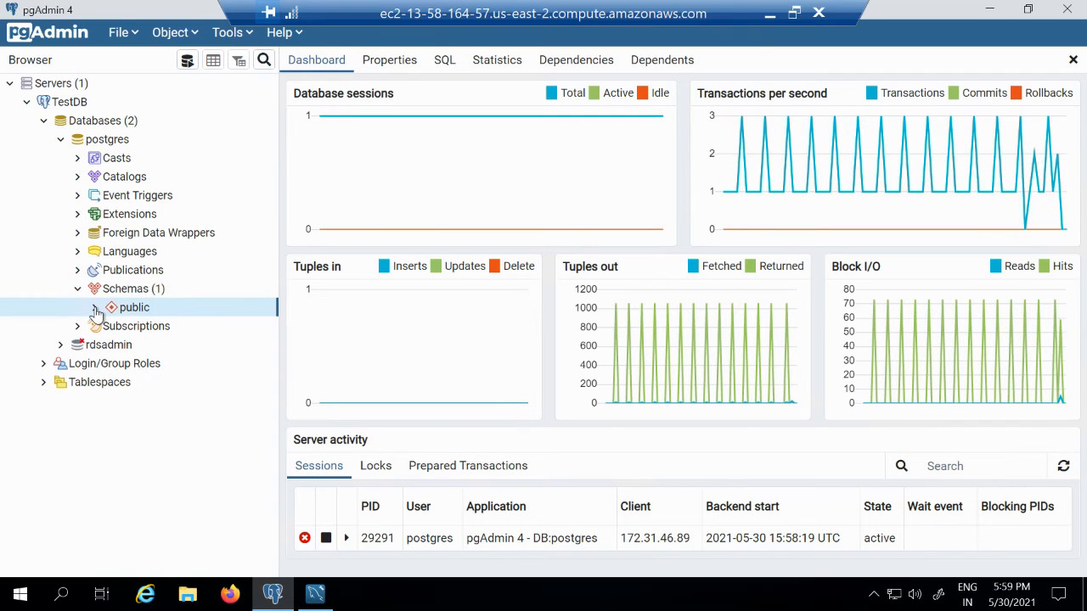
right_click(116, 294)
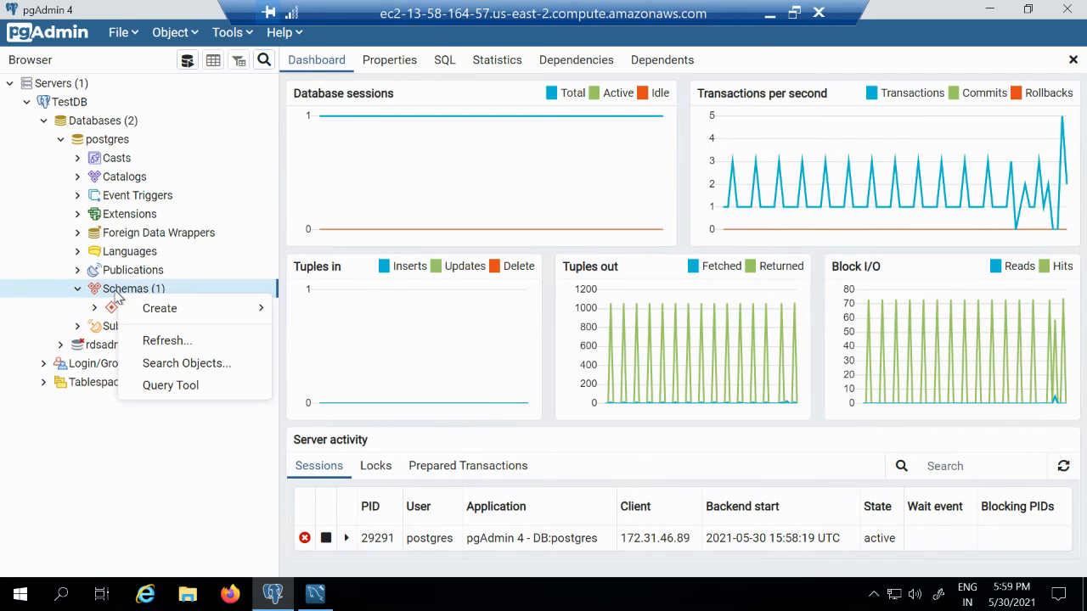
mouse_move(192, 307)
left_click(310, 312)
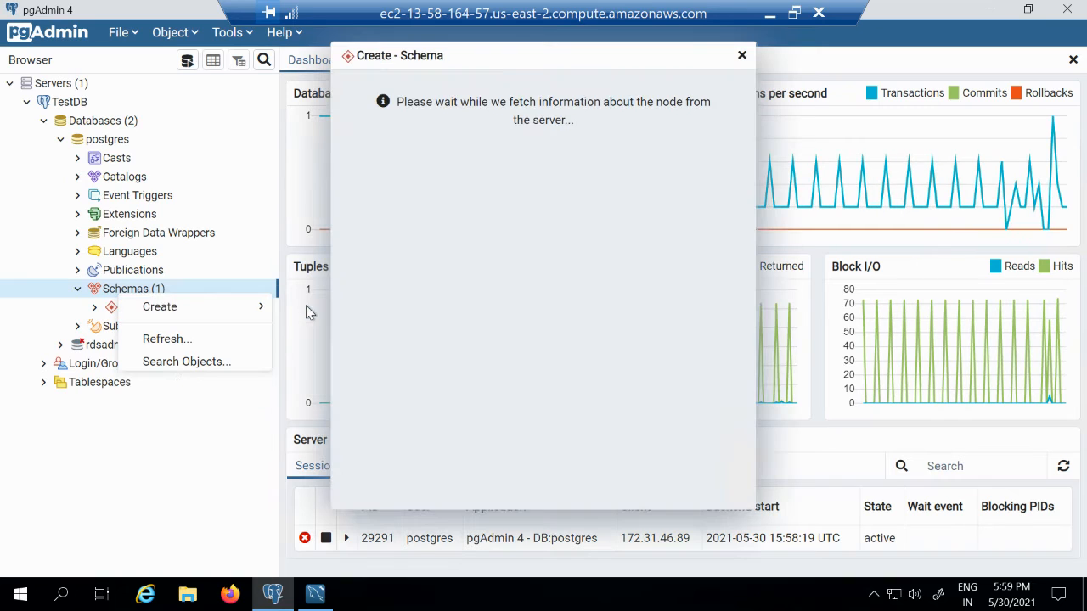
type("t")
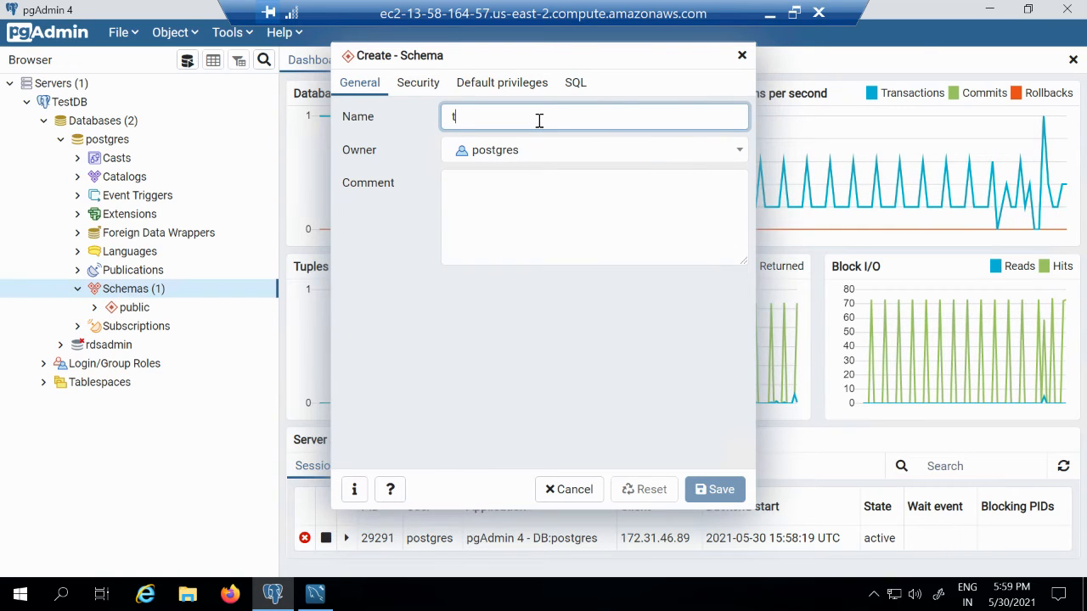
type("est_owne")
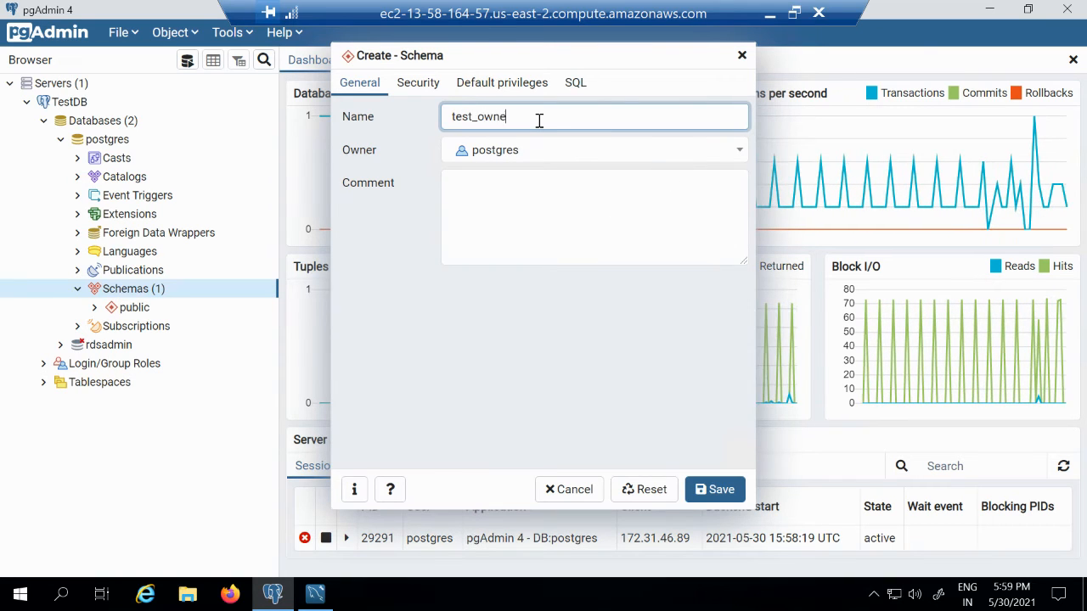
type("r")
left_click(718, 490)
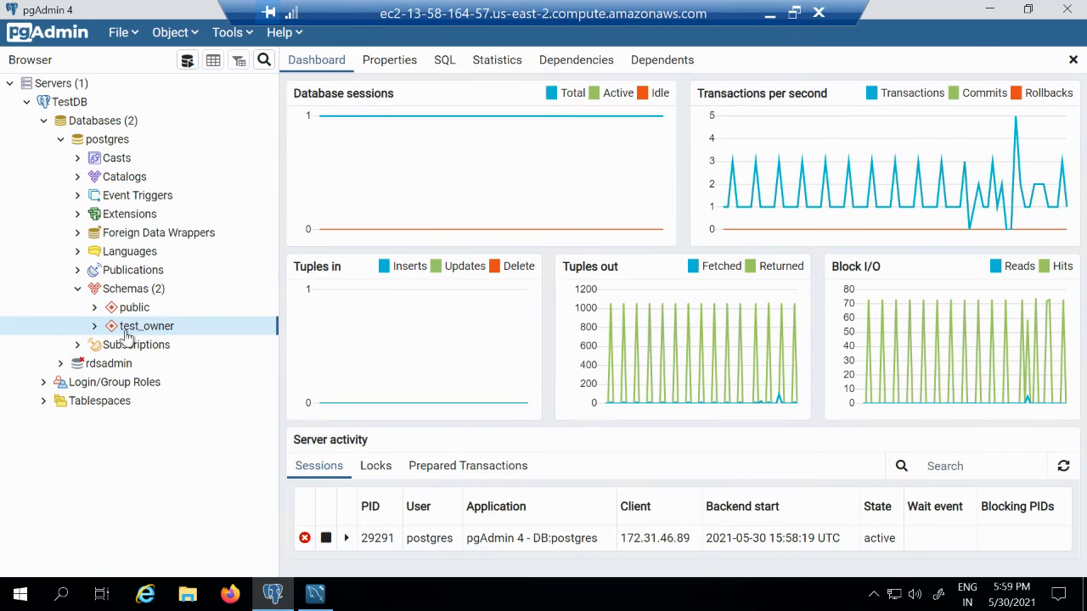
- Expand test_owner to its Tables group, then switch to MySQL Workbench
left_click(94, 327)
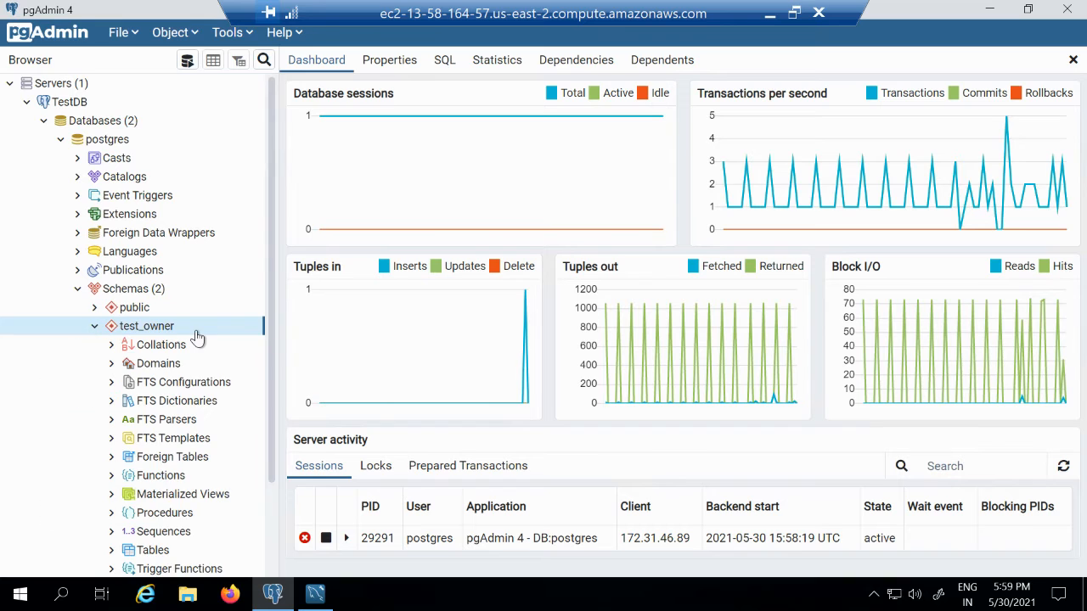
scroll(197, 339, "down", 3)
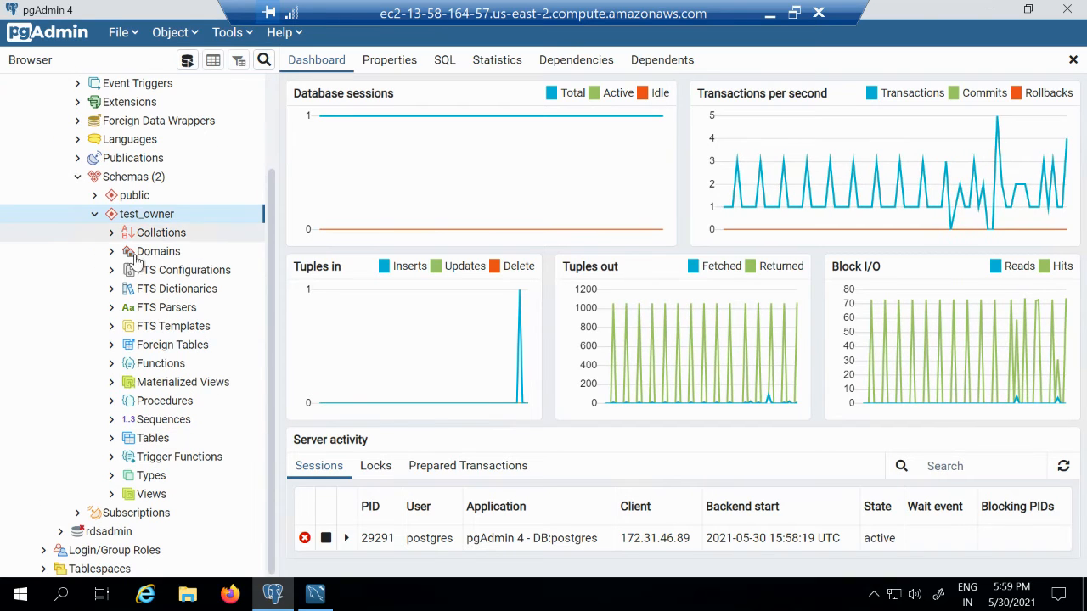
left_click(123, 441)
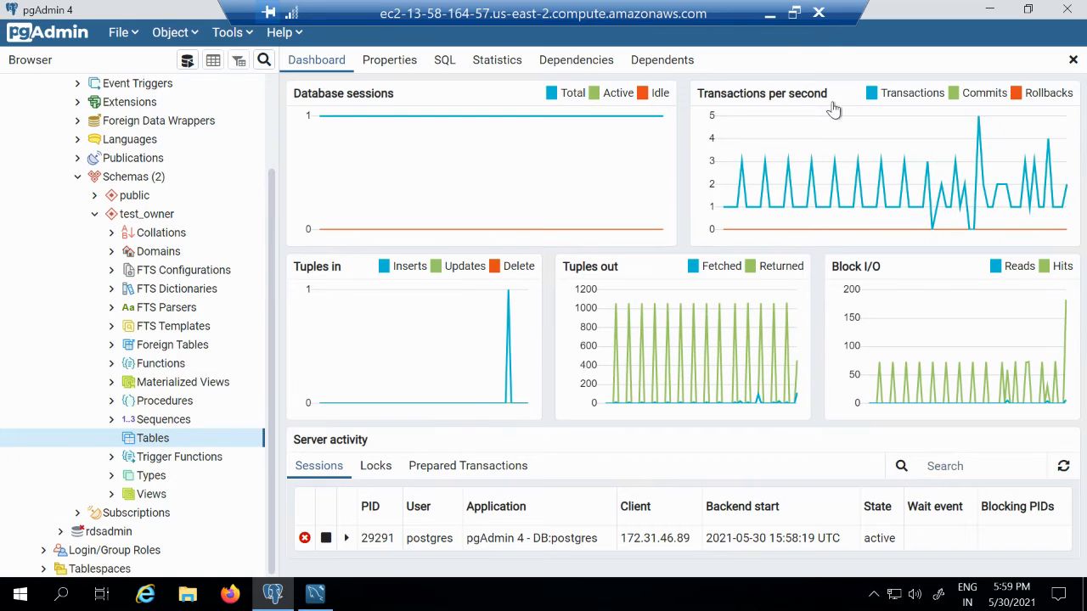
left_click(315, 594)
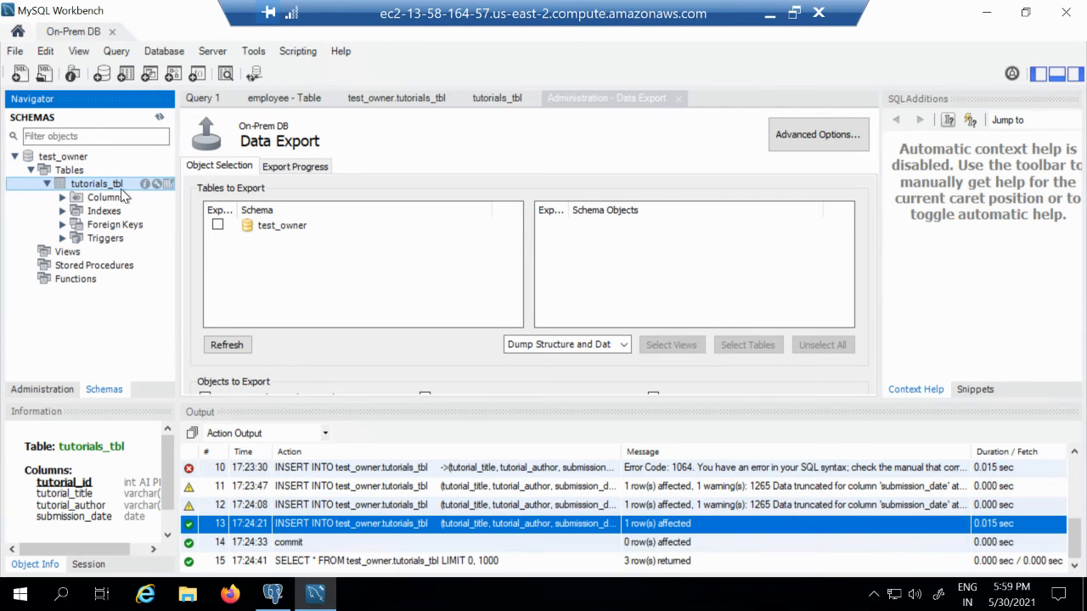
- Switch from MySQL Workbench back to pgAdmin
left_click(283, 599)
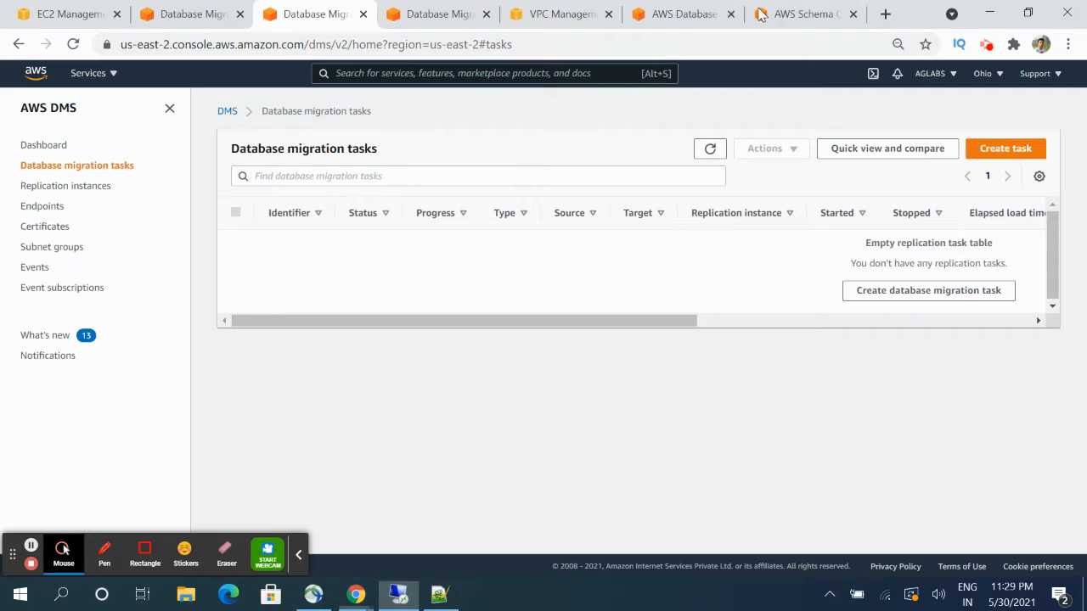
- Create task dms-replication-demo on aglabs-demo-dms with source database-1 and target database-instance-1
left_click(1007, 151)
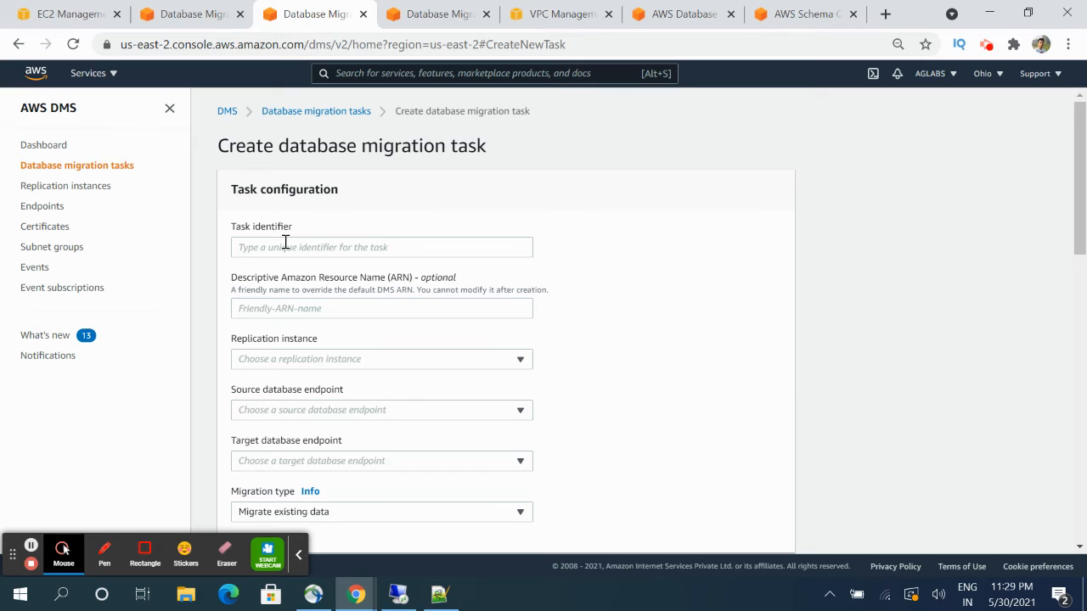
left_click(285, 245)
type("dms-replication-demo")
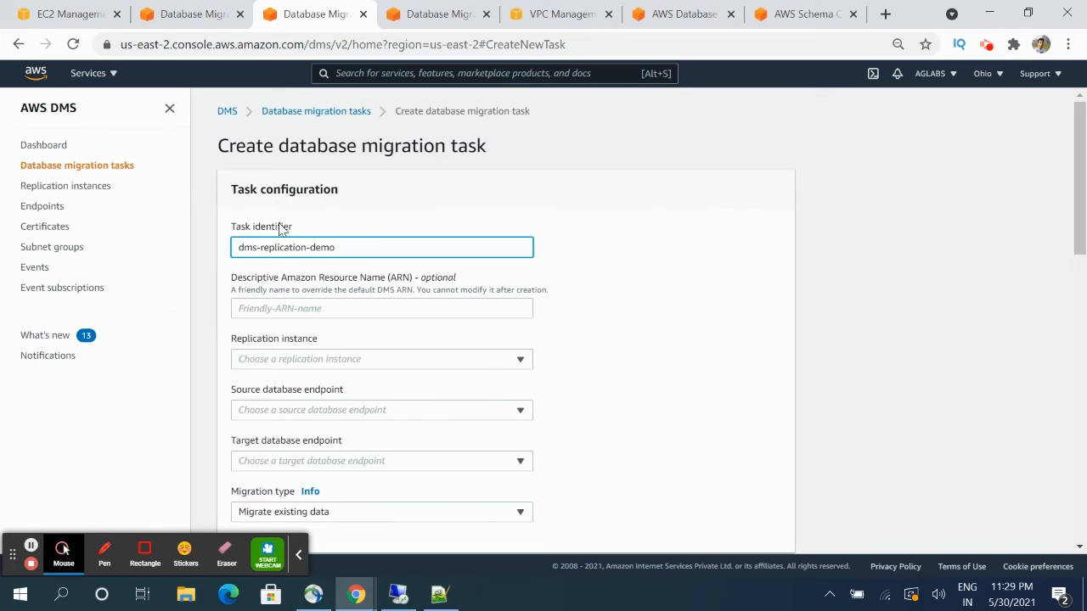
left_click(328, 360)
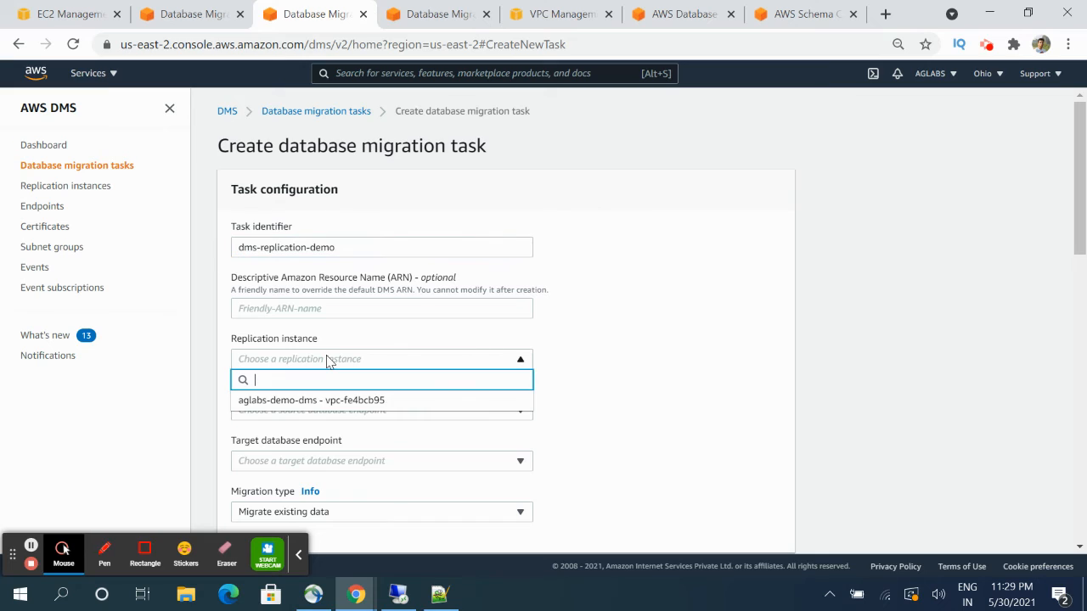
left_click(321, 400)
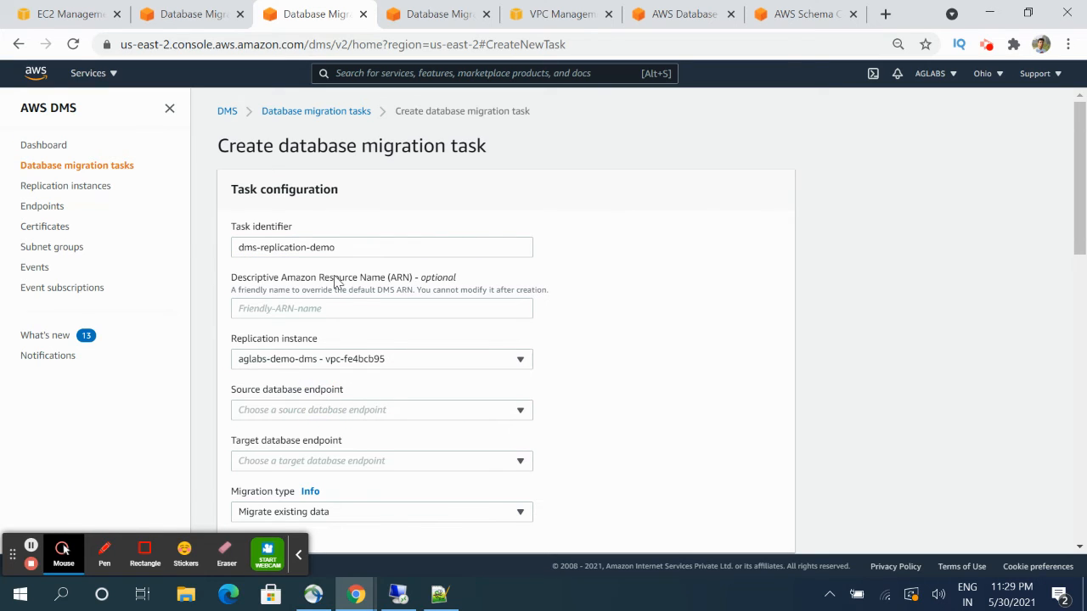
left_click(373, 412)
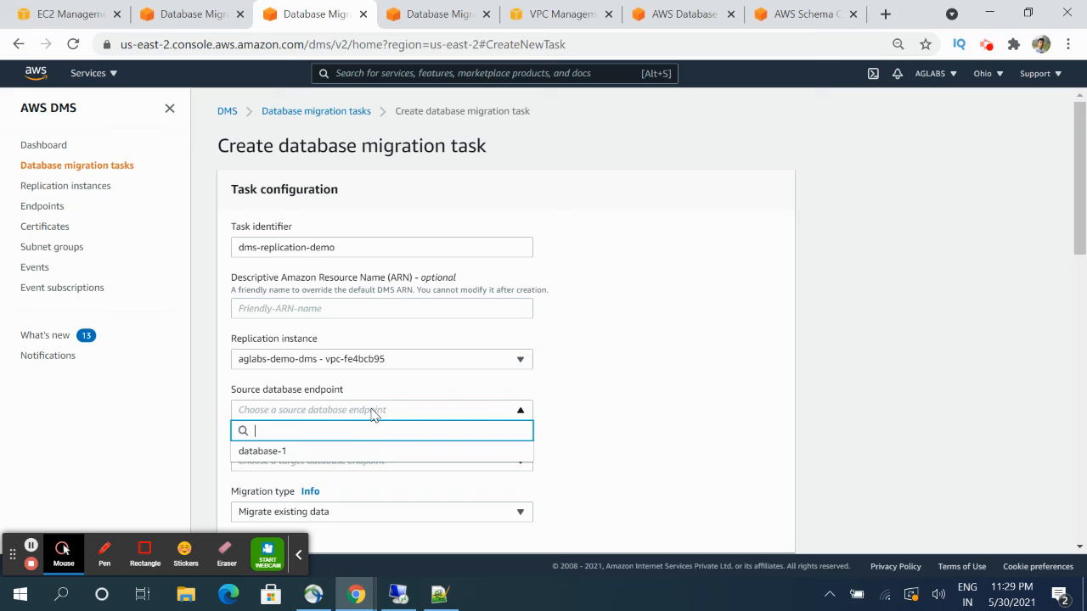
left_click(343, 452)
left_click(344, 459)
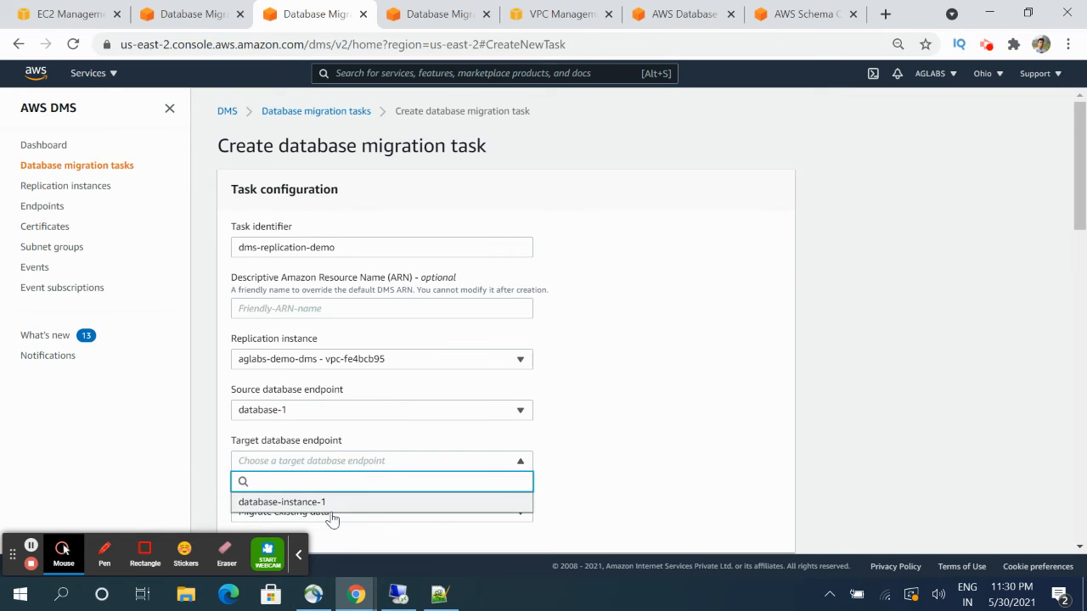
left_click(332, 502)
scroll(653, 405, "down", 3)
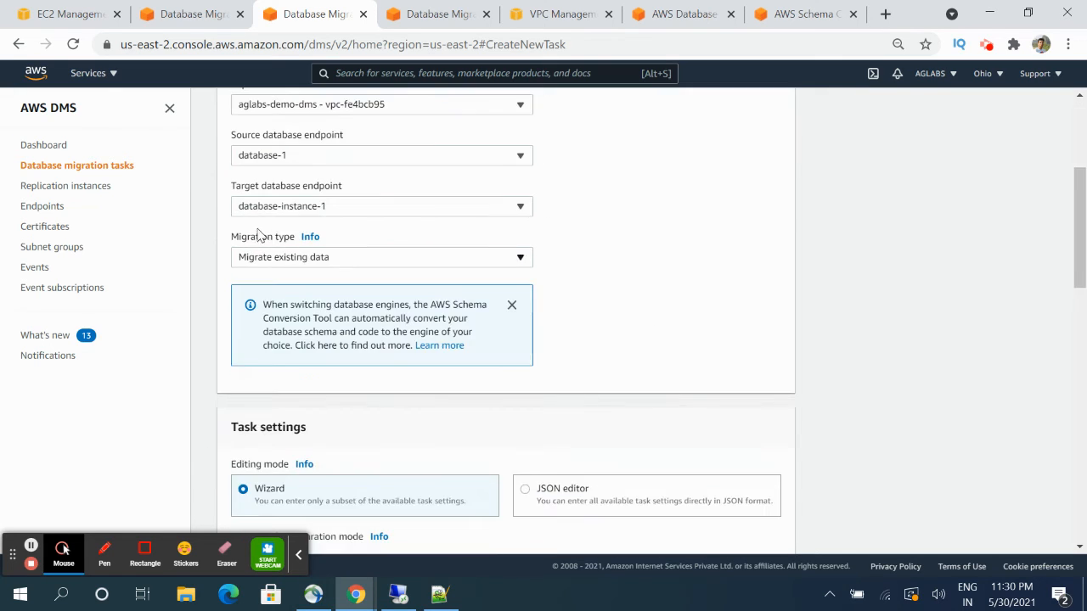
left_click(348, 259)
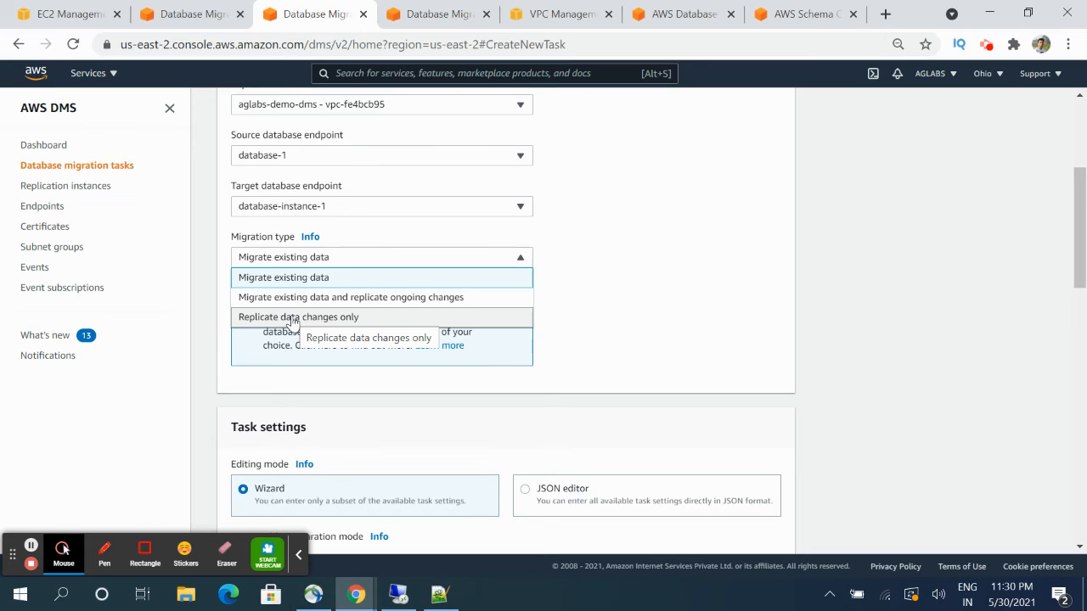
- Keep Migrate existing data; try Truncate and Do nothing, then settle on Drop tables on target
left_click(308, 279)
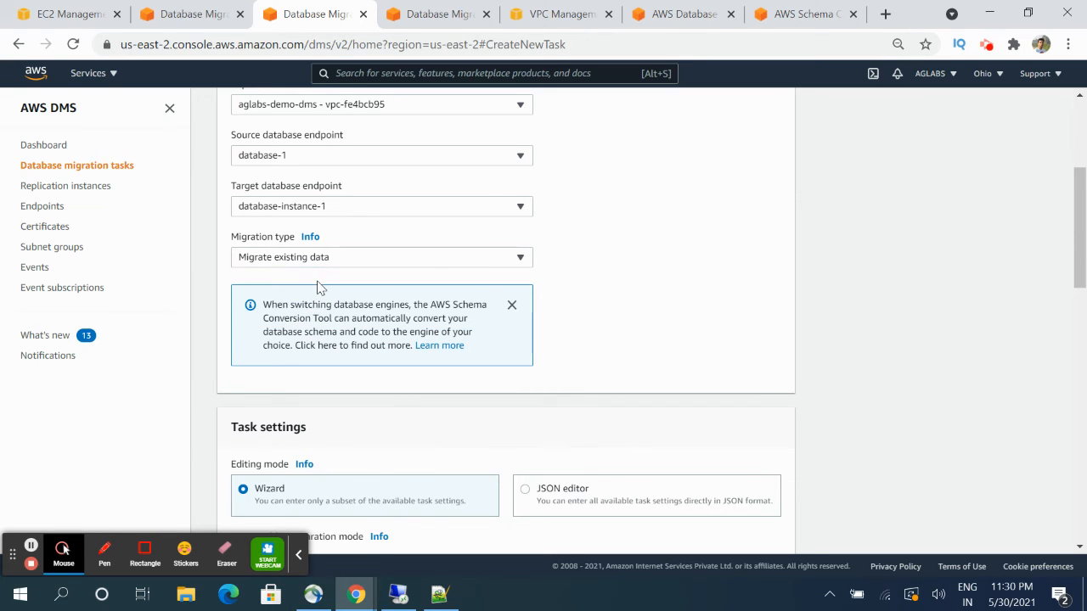
scroll(319, 287, "down", 4)
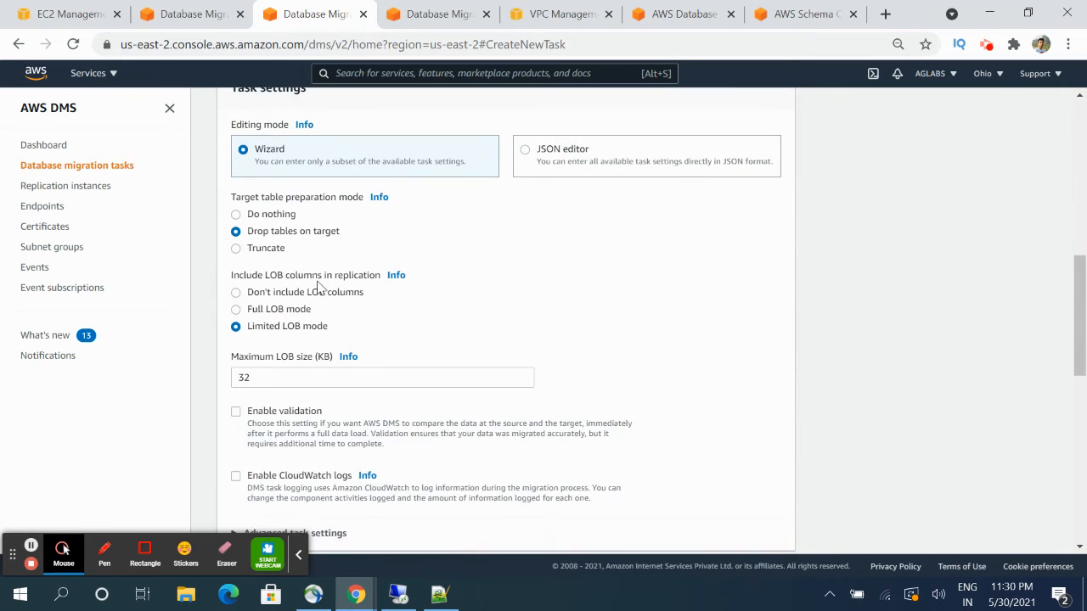
scroll(289, 252, "up", 2)
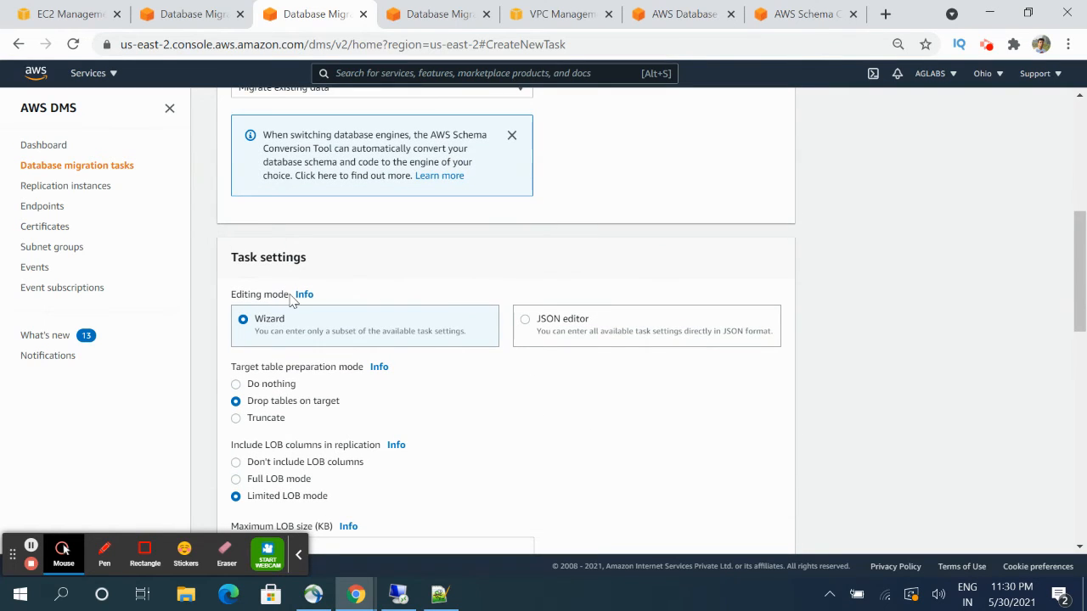
scroll(290, 302, "down", 1)
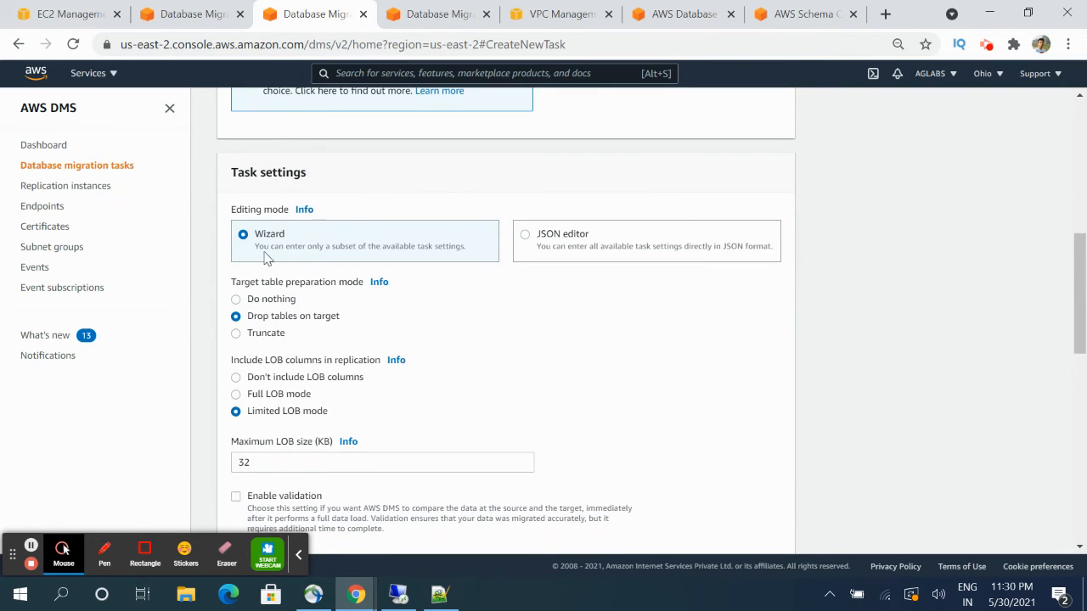
left_click(238, 338)
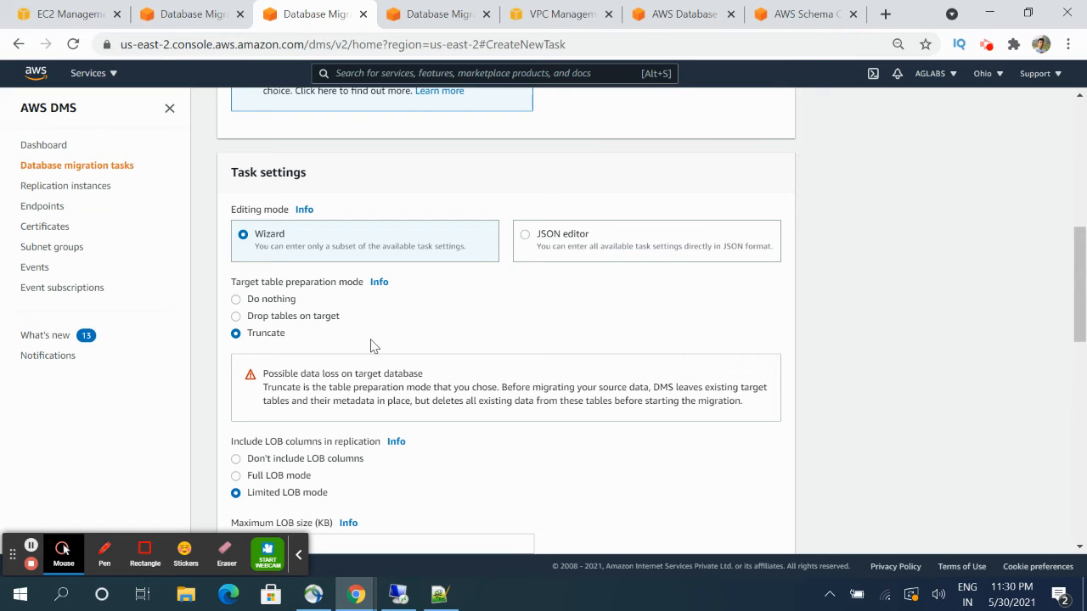
left_click(236, 300)
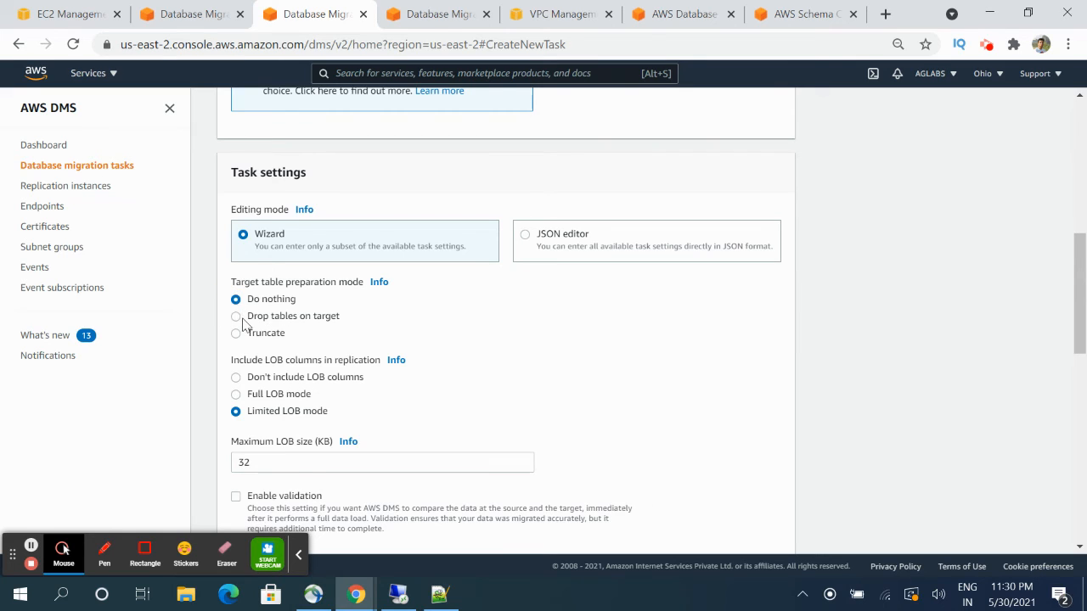
left_click(236, 317)
scroll(390, 336, "down", 1)
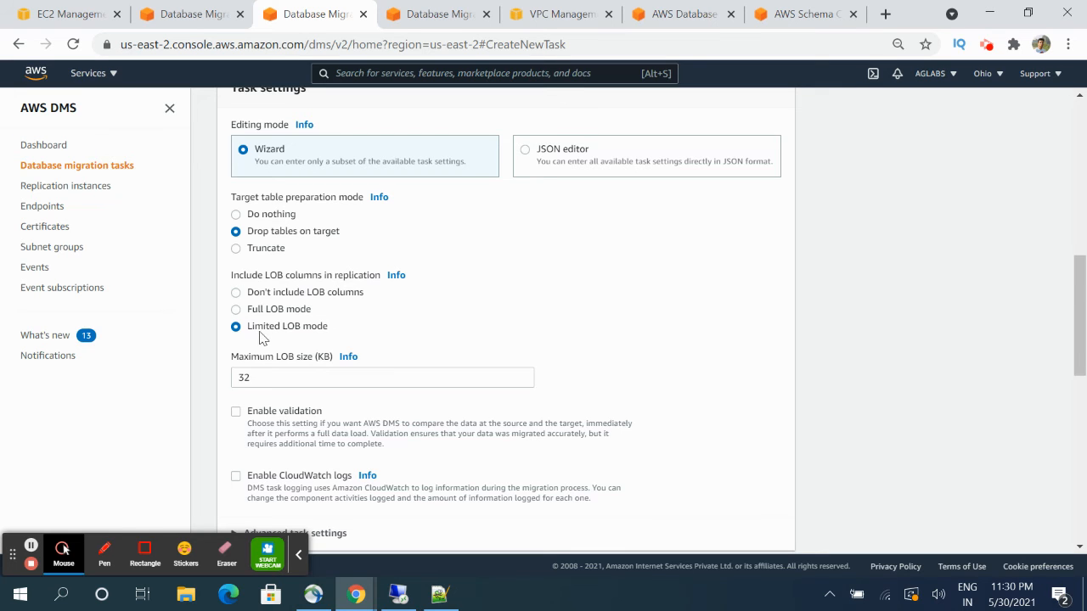
scroll(261, 338, "down", 3)
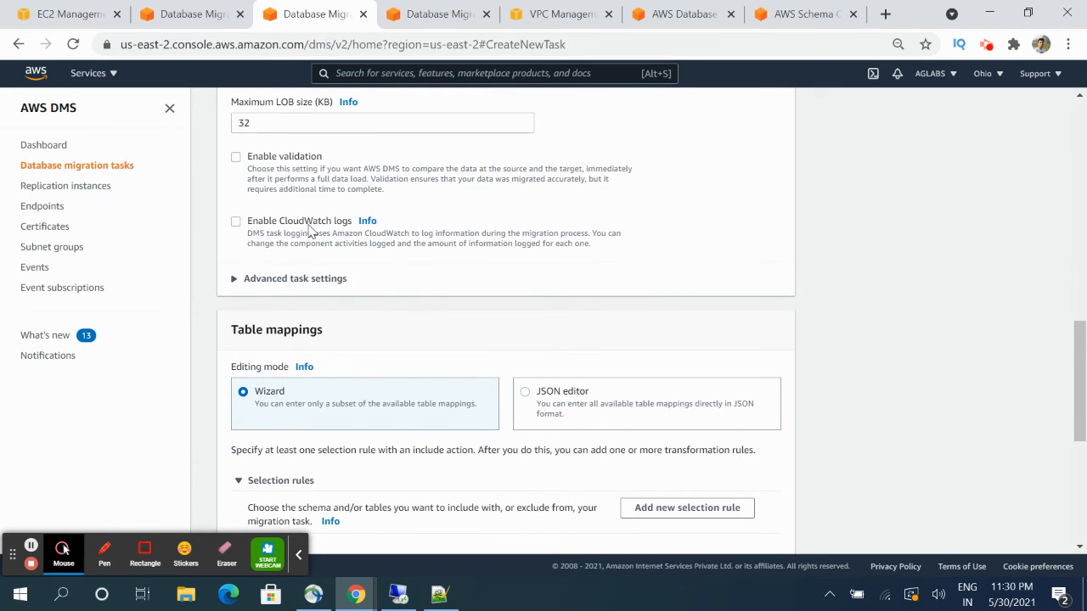
- Add a selection rule with the schema name entered as test_owner
scroll(311, 233, "down", 1)
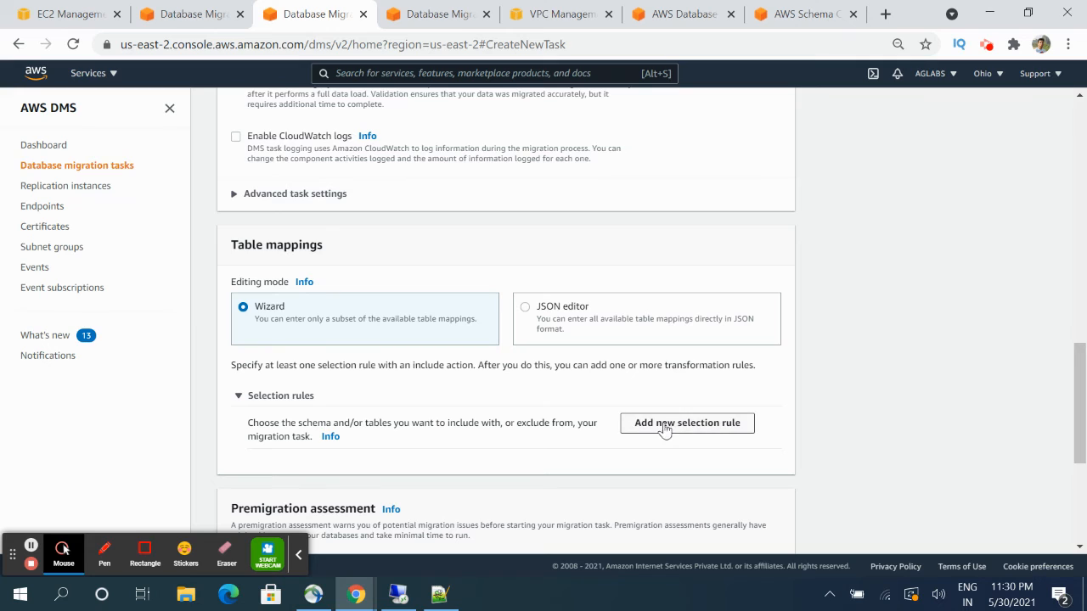
double_click(251, 244)
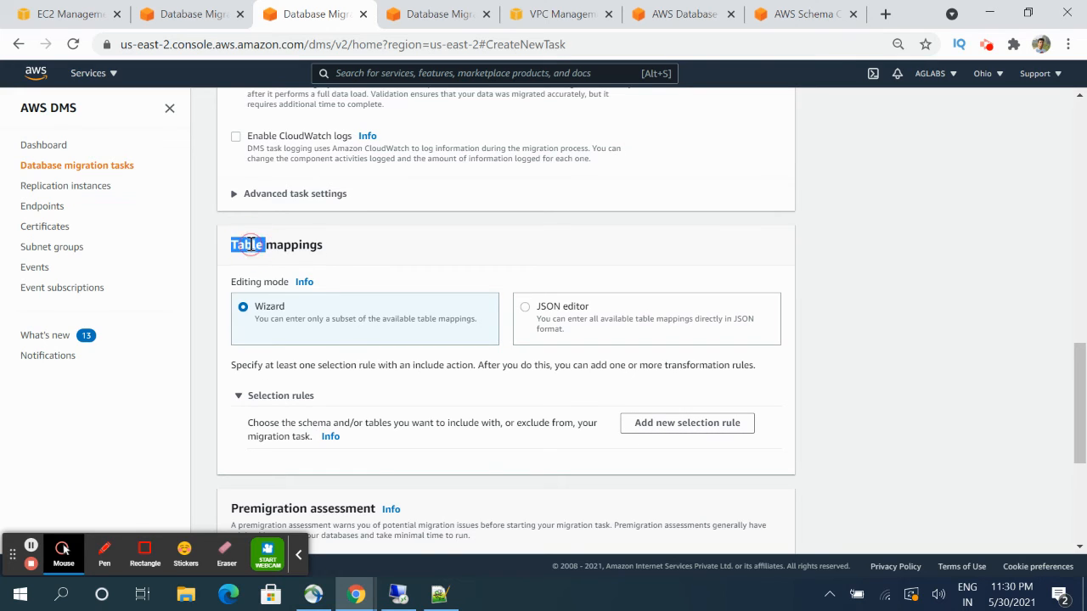
left_click(670, 422)
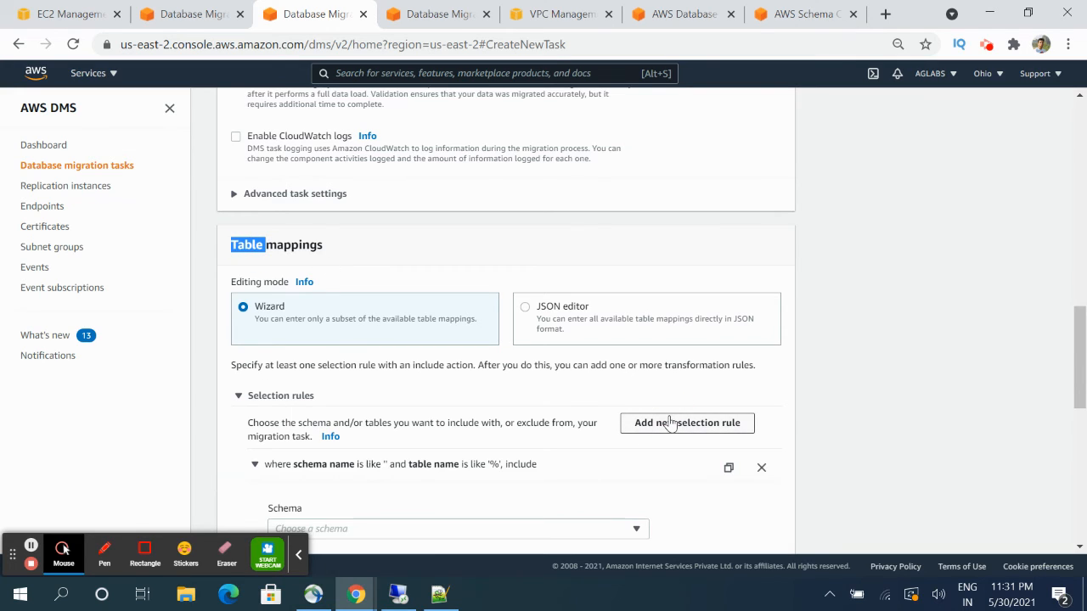
scroll(509, 425, "down", 2)
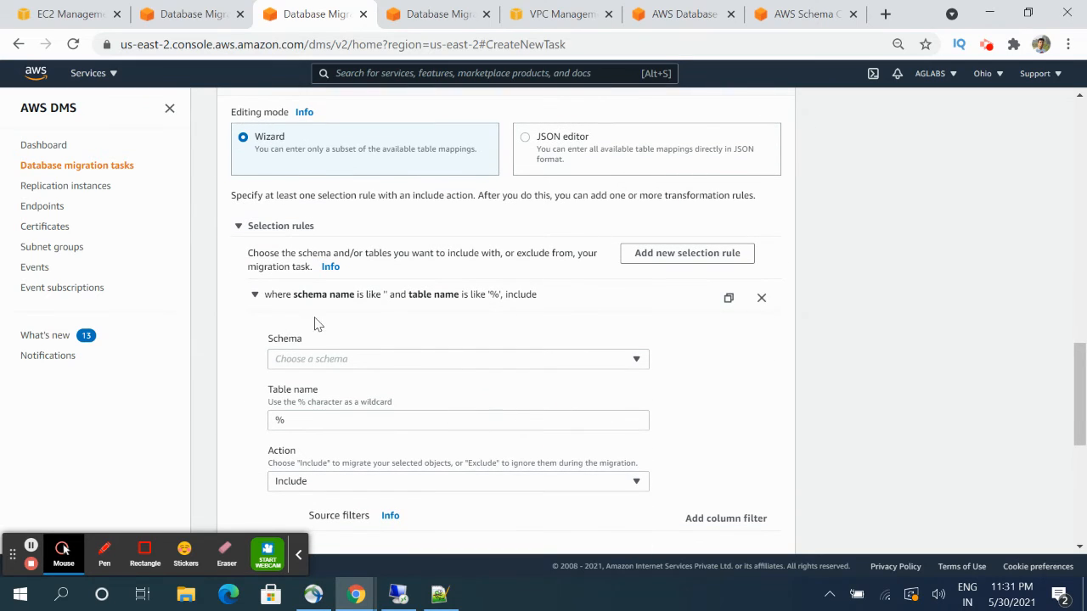
left_click(437, 361)
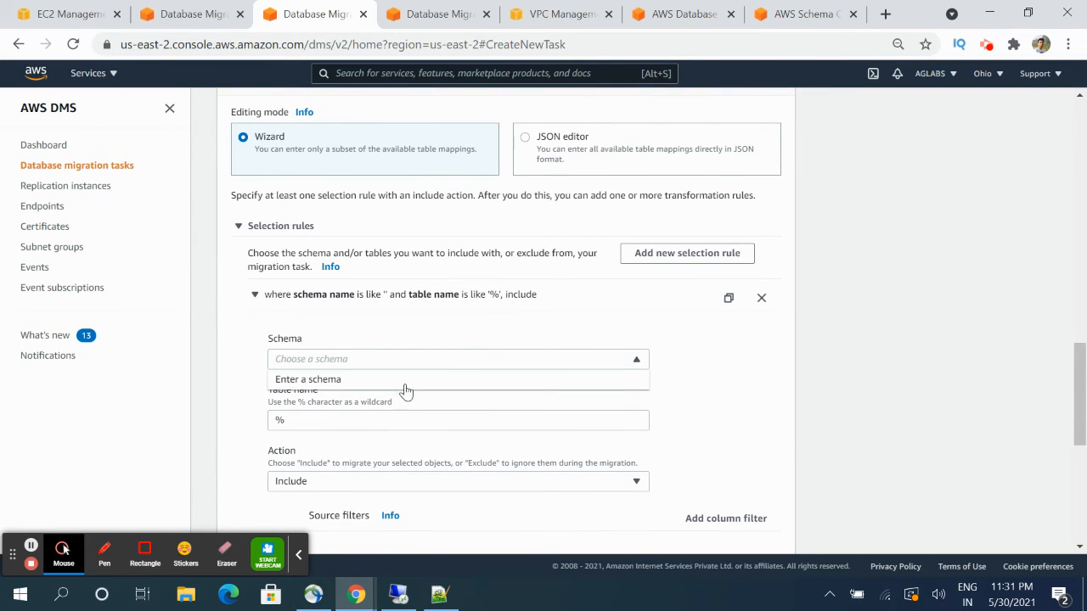
left_click(405, 382)
left_click(349, 423)
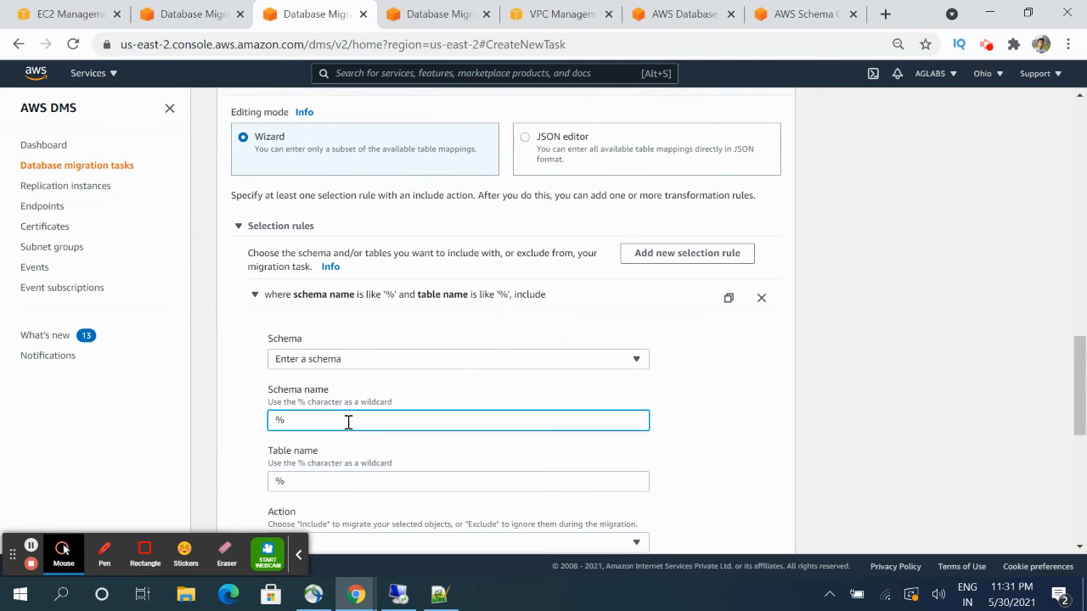
key("BackSpace")
type("test_owner")
- Set the rule action to Include and review schema test_owner with table name %
scroll(315, 393, "down", 1)
left_click(290, 396)
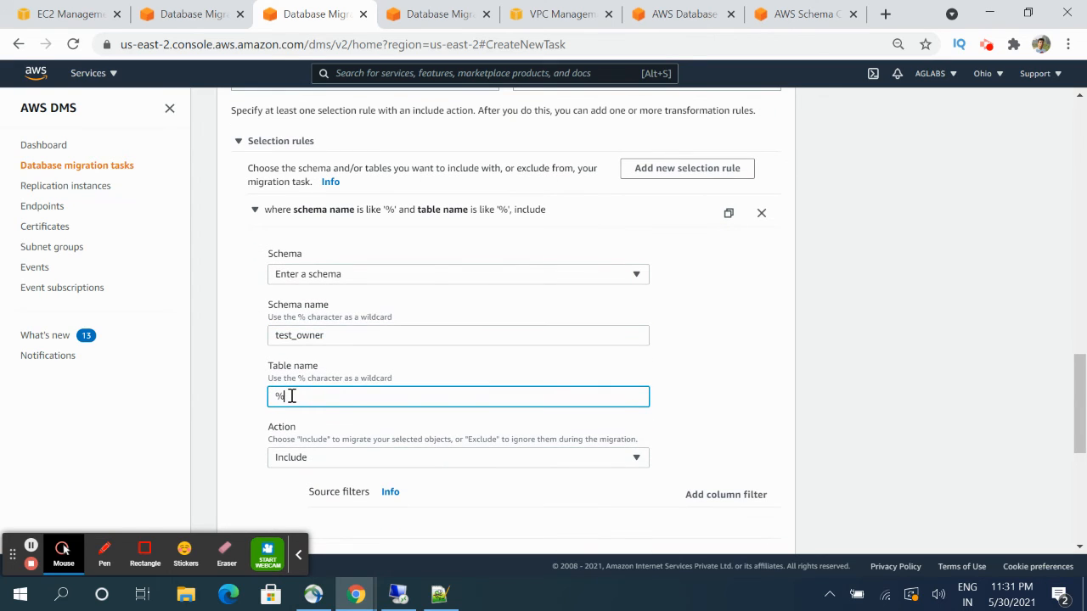
left_click(346, 458)
left_click(323, 481)
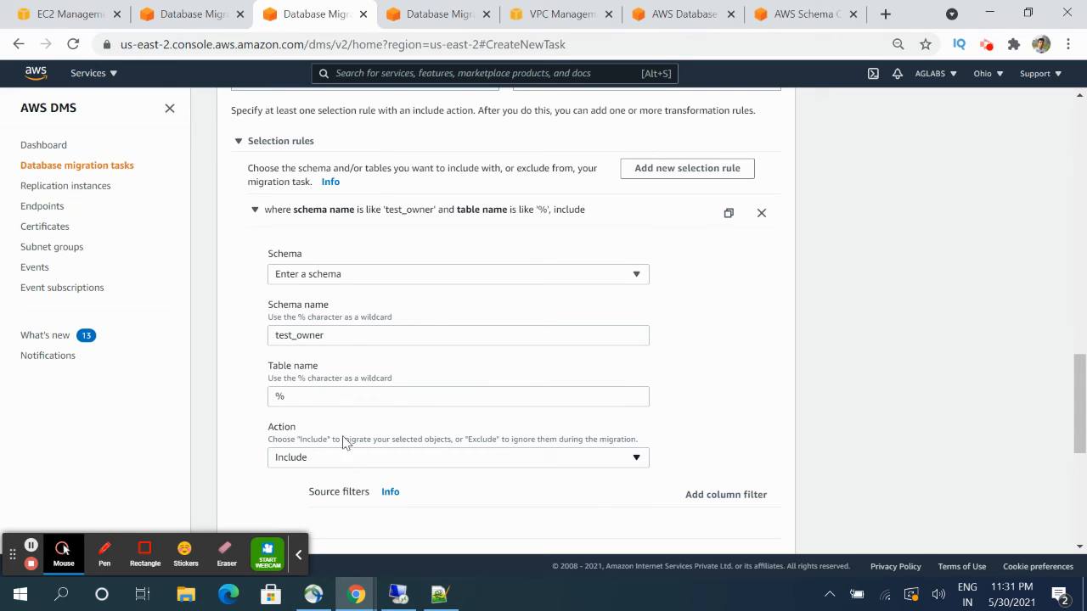
scroll(323, 336, "down", 2)
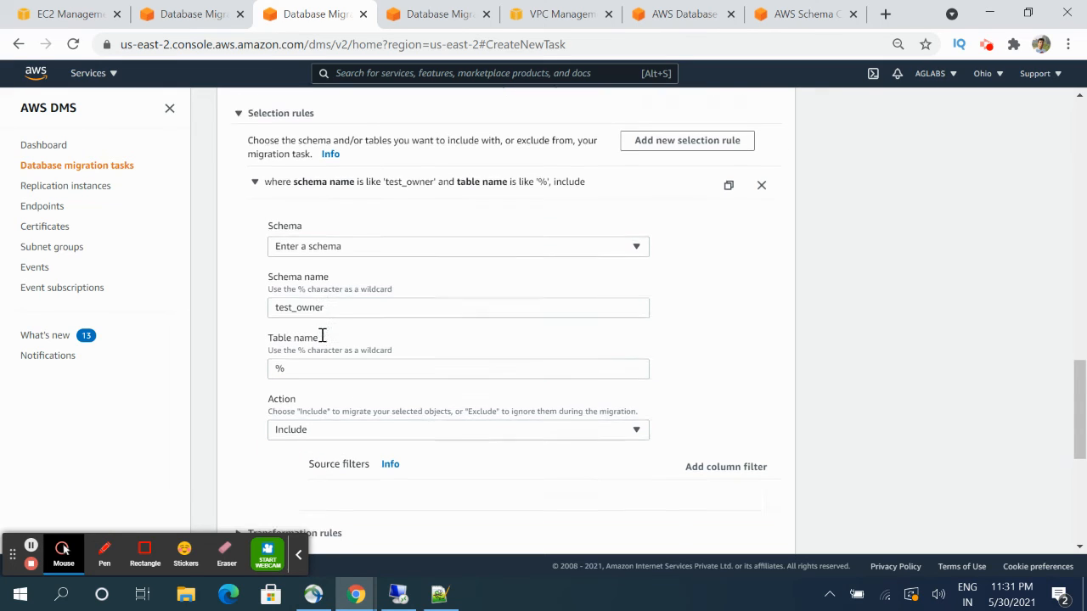
scroll(323, 337, "up", 1)
scroll(323, 341, "up", 2)
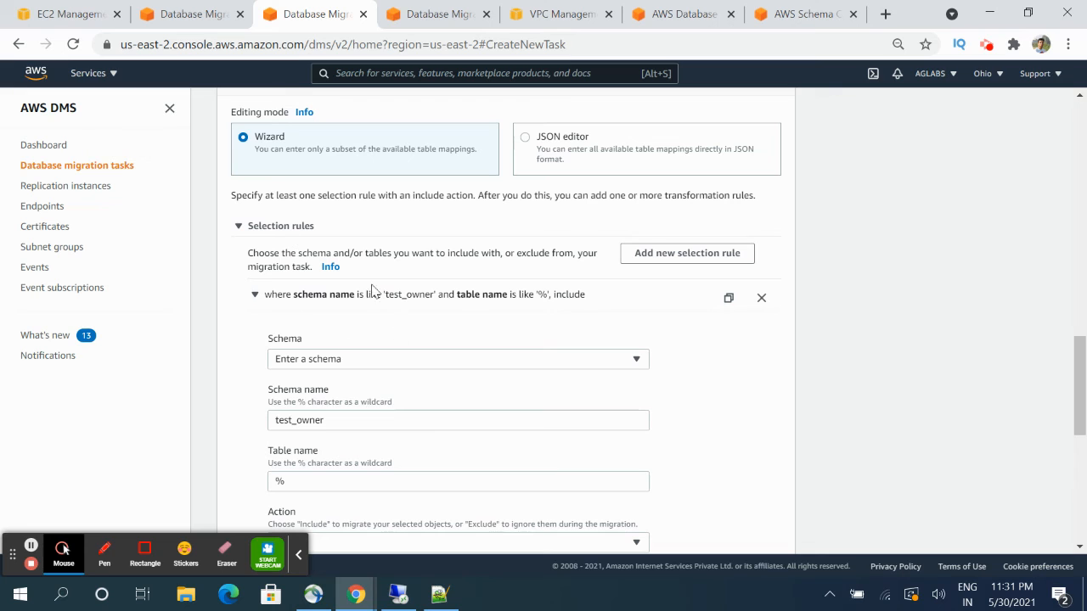
scroll(308, 326, "down", 3)
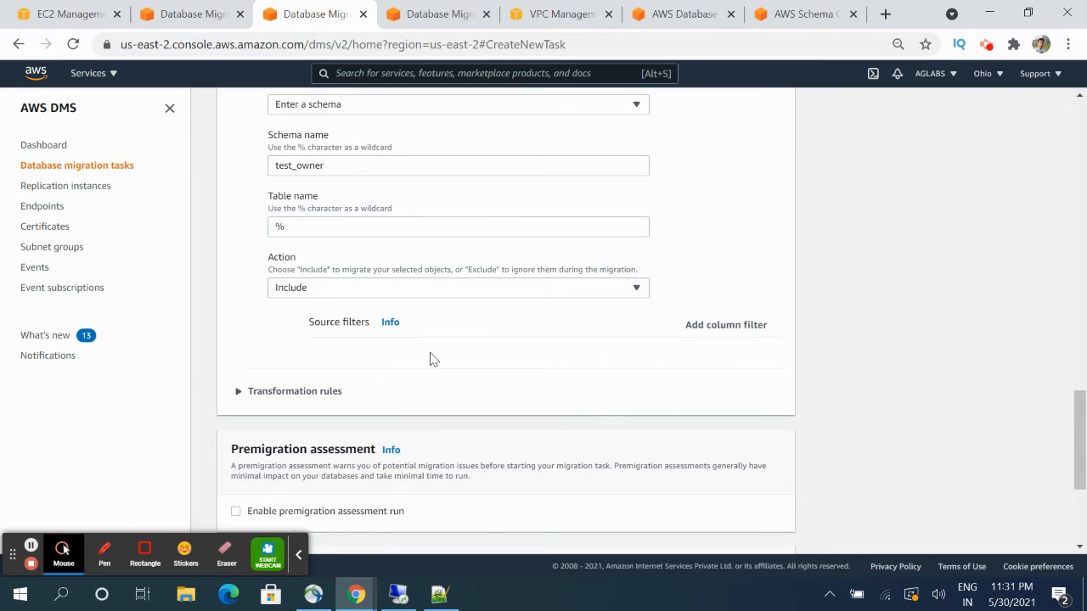
scroll(393, 360, "up", 3)
scroll(393, 360, "down", 1)
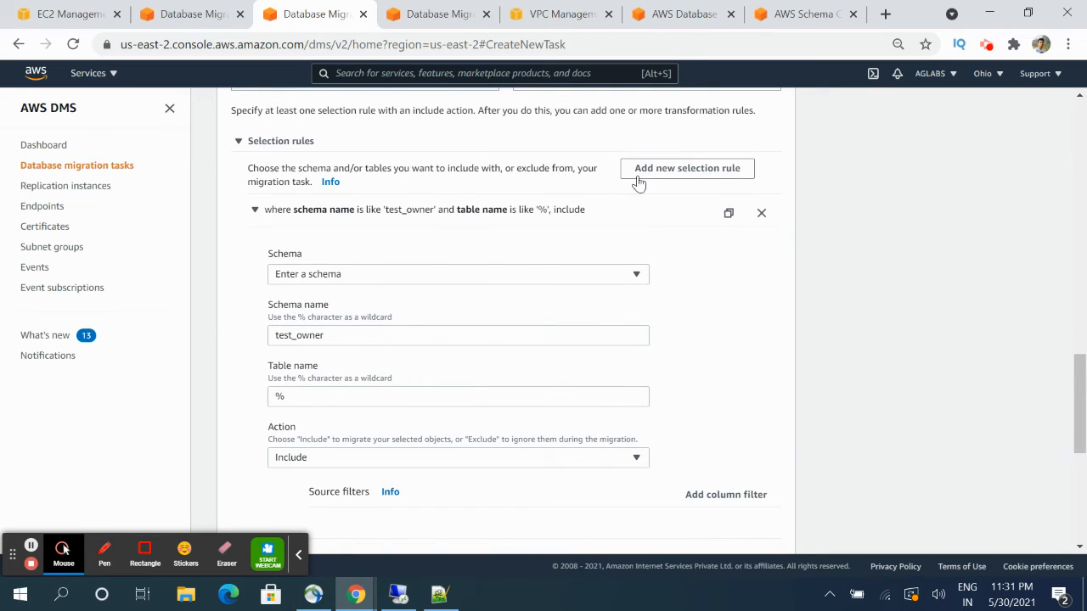
scroll(501, 327, "down", 3)
- Add a transformation rule targeting Schema with schema name test_owner
left_click(260, 312)
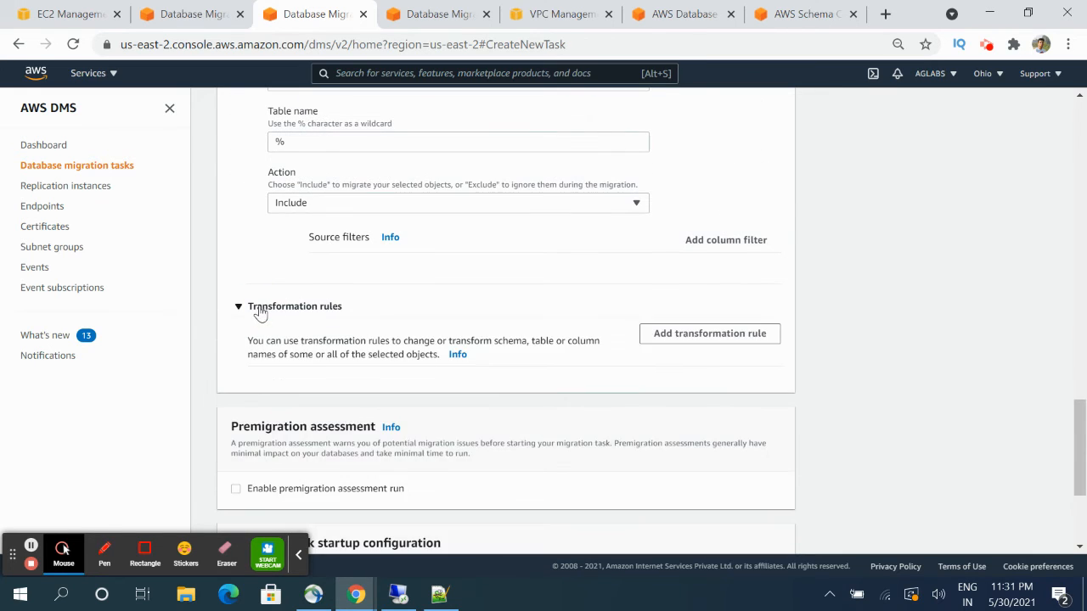
left_click(668, 340)
scroll(461, 379, "down", 2)
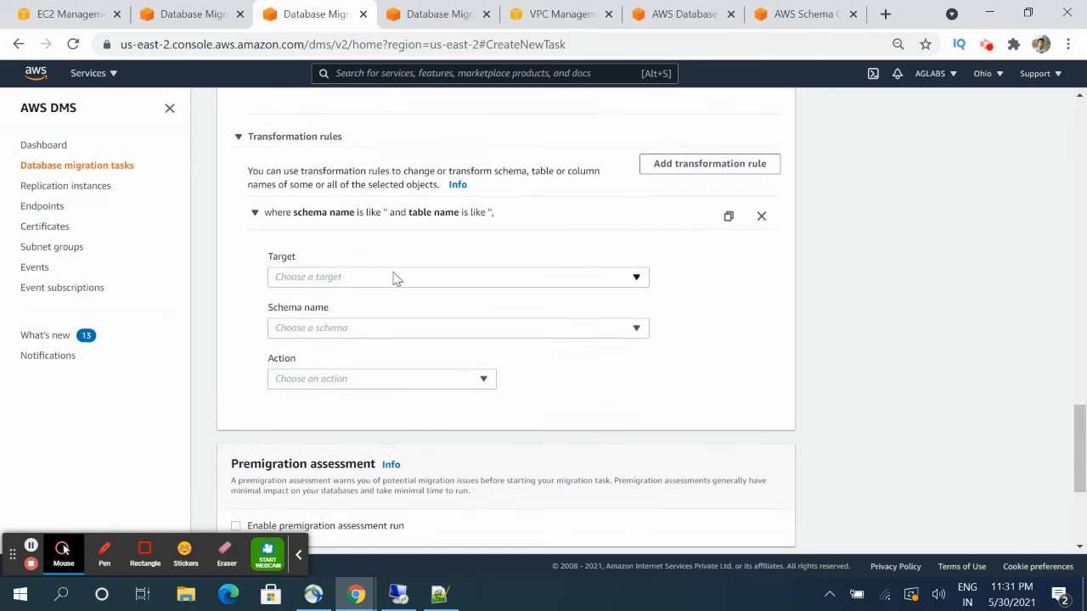
left_click(394, 277)
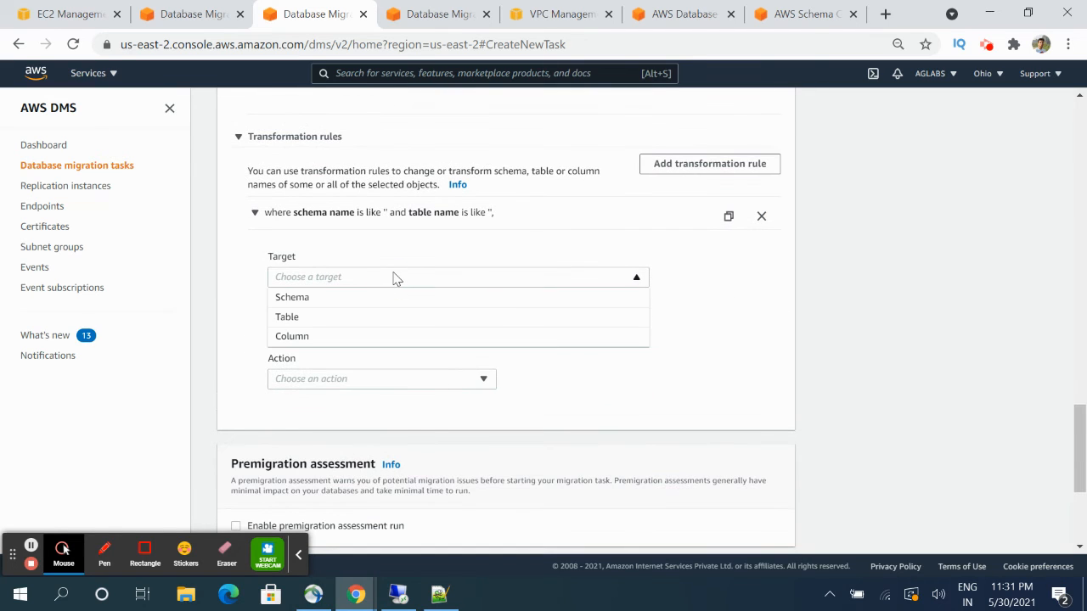
left_click(341, 308)
left_click(325, 390)
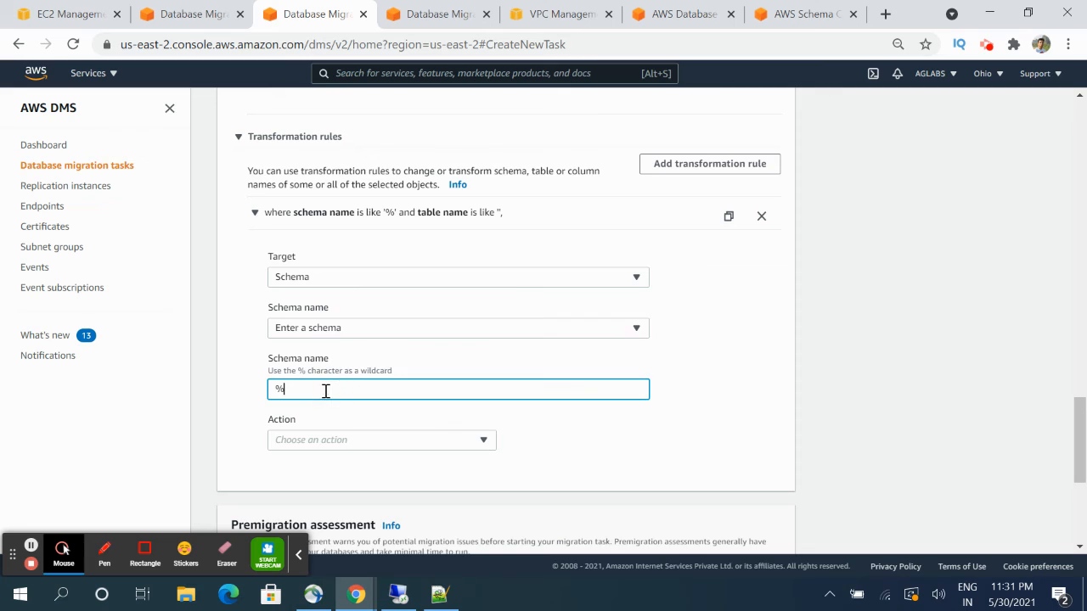
key("BackSpace")
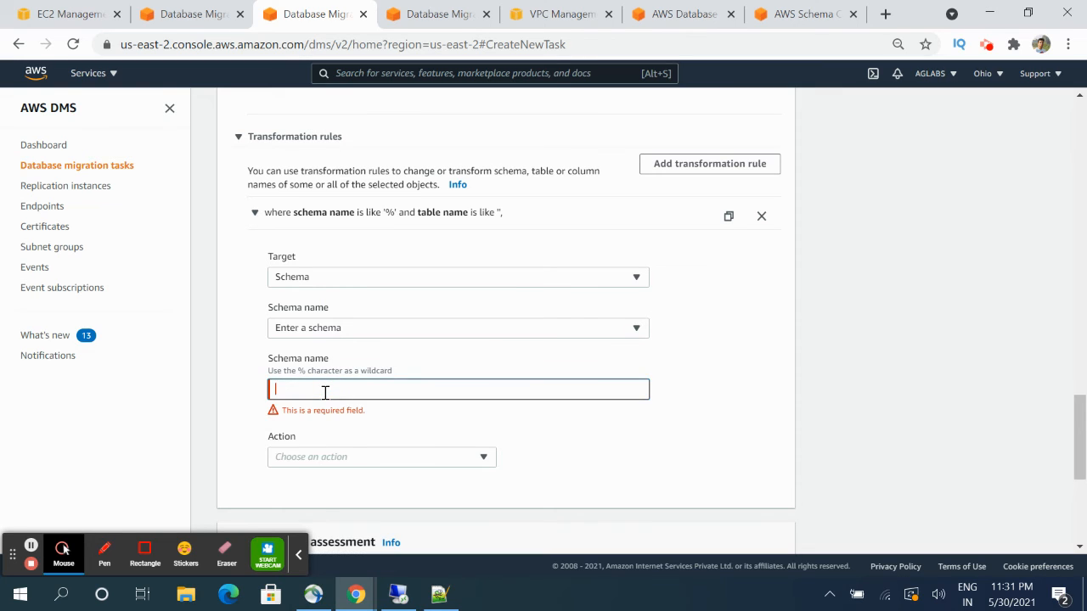
type("t")
key("BackSpace")
type("test_owner")
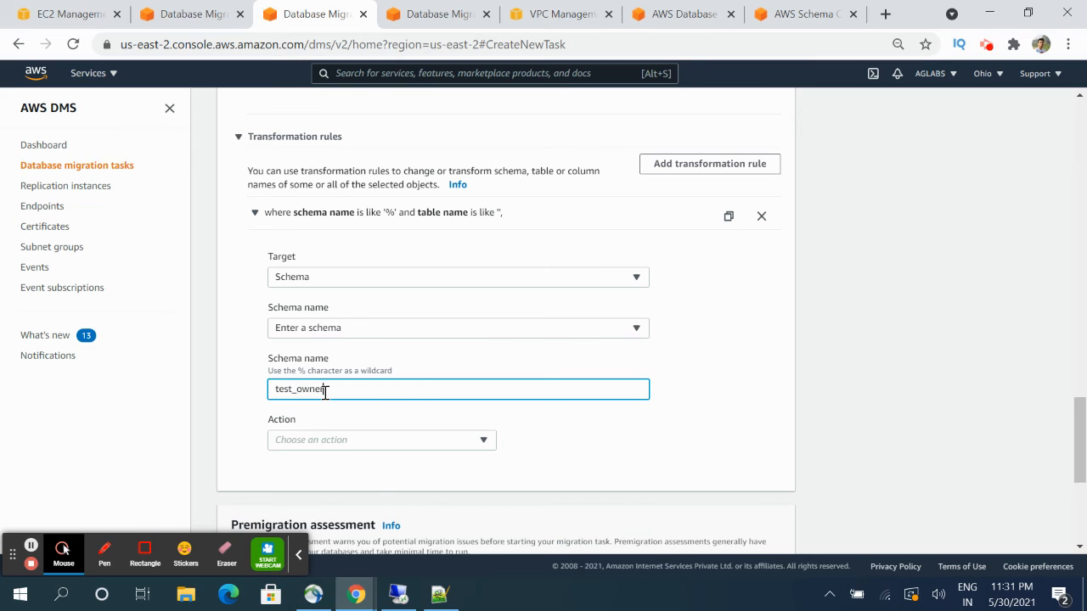
- Set the transformation rule's action to Make lowercase
left_click(345, 441)
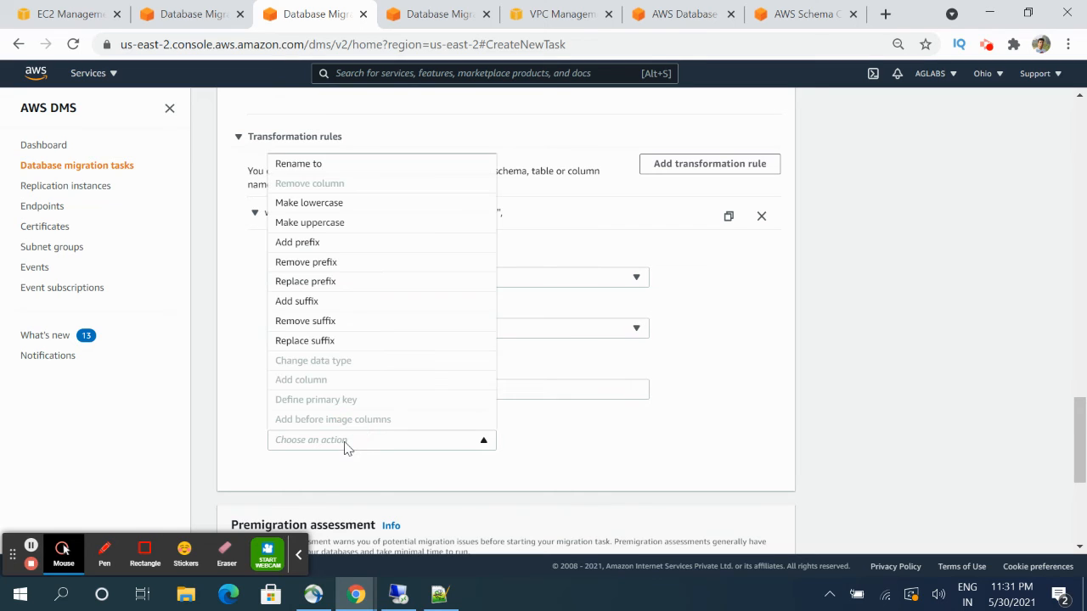
left_click(340, 204)
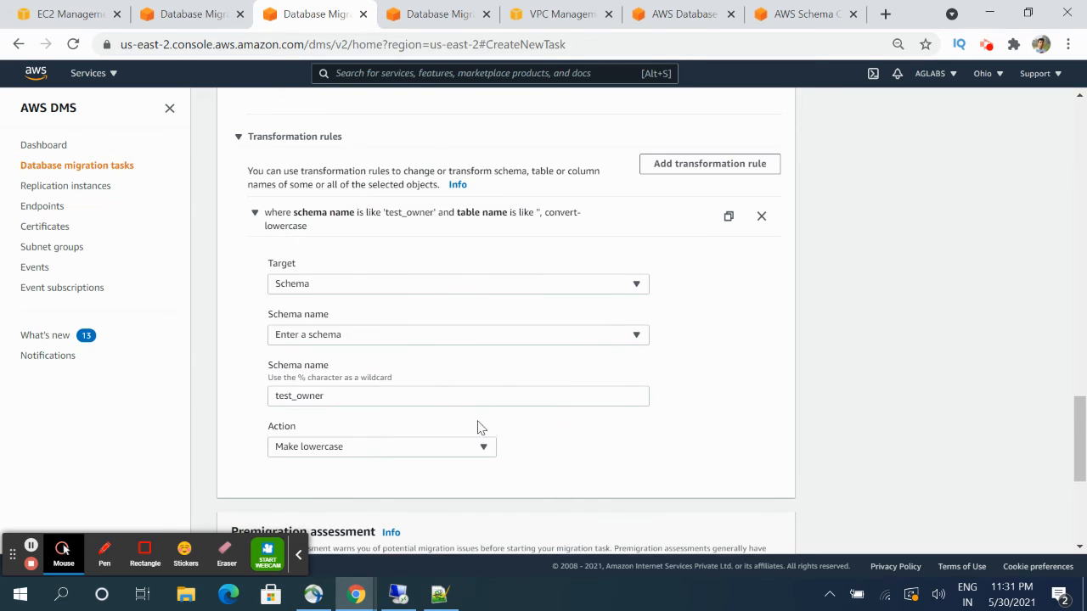
left_click(311, 448)
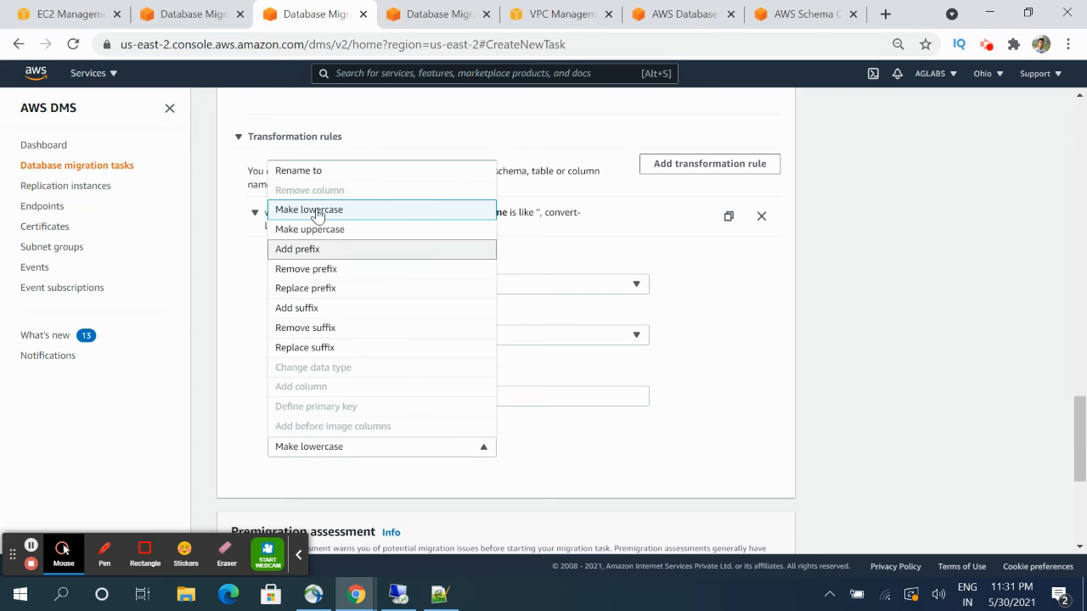
left_click(314, 173)
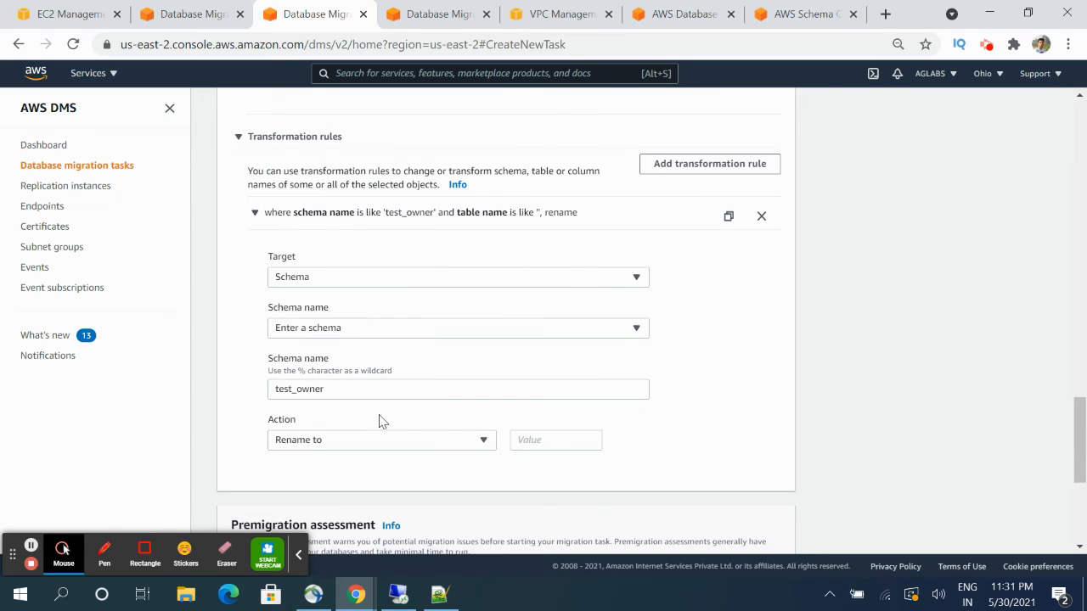
left_click(515, 440)
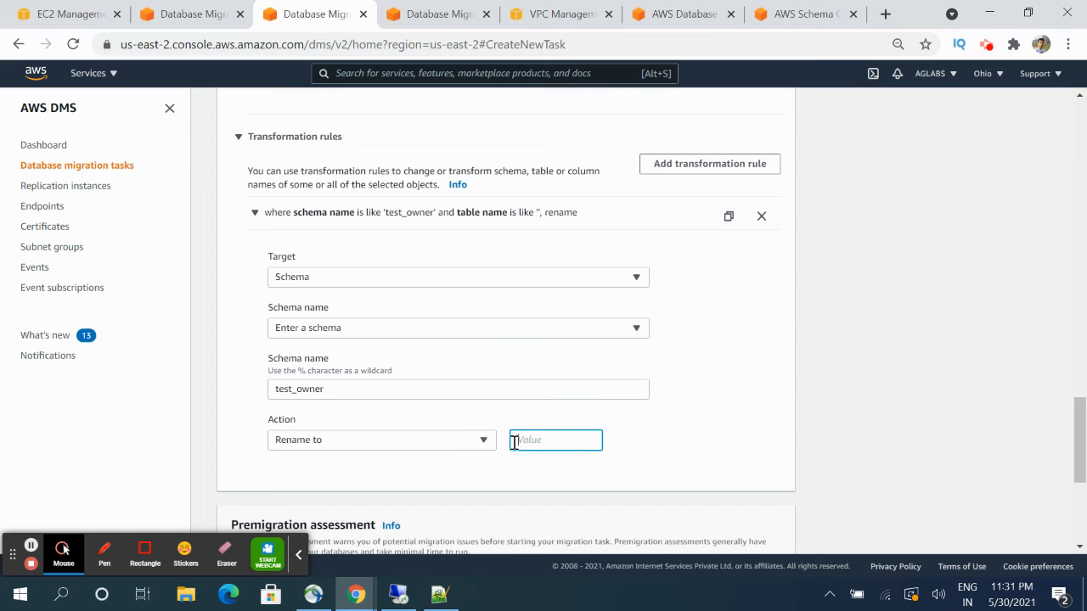
left_click(461, 446)
left_click(319, 204)
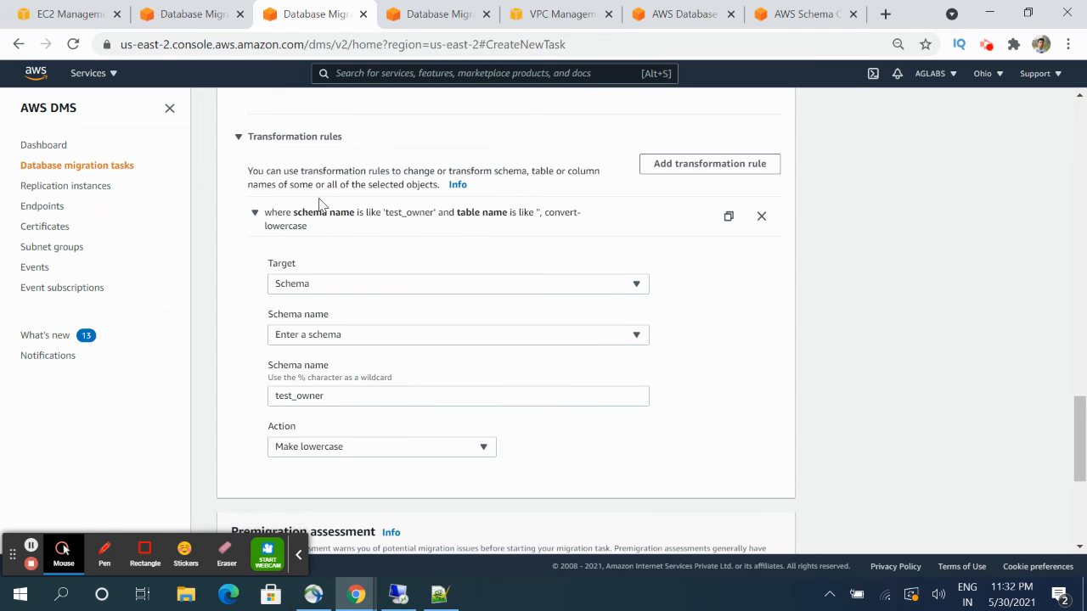
left_click(399, 448)
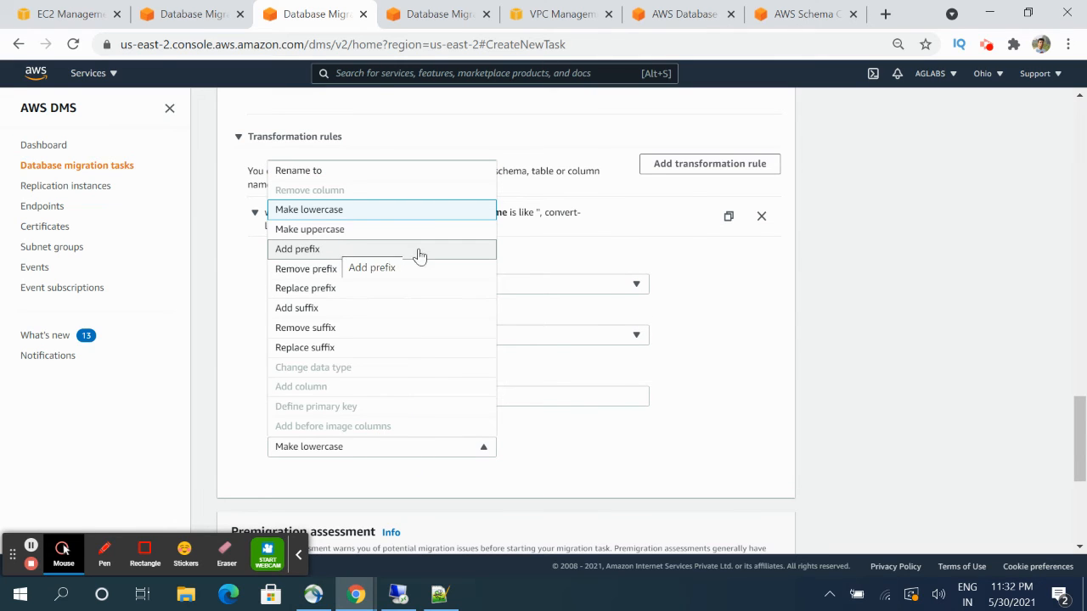
left_click(327, 212)
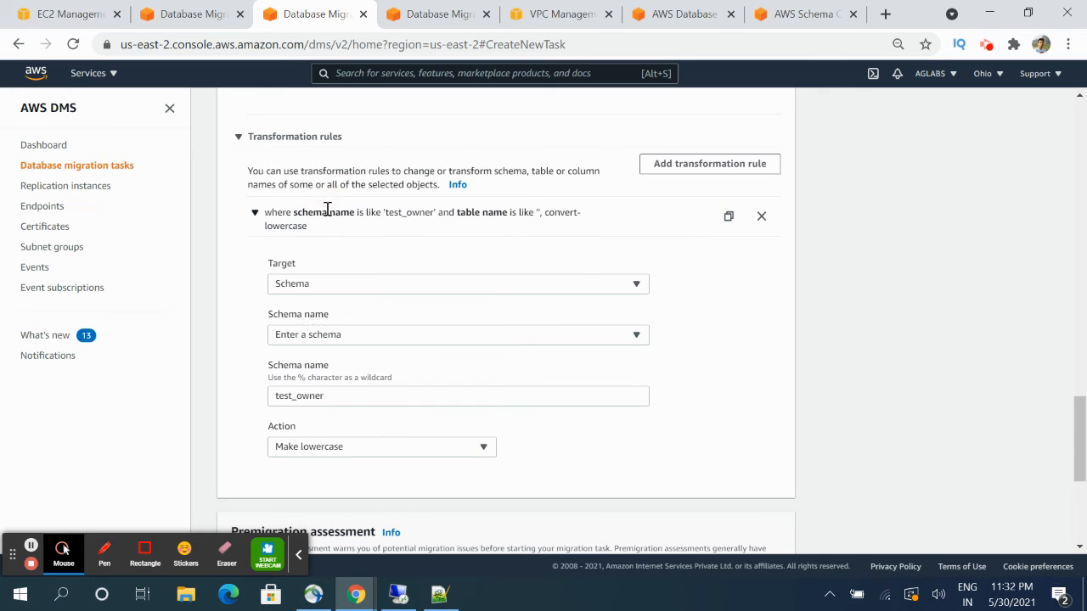
scroll(481, 438, "down", 1)
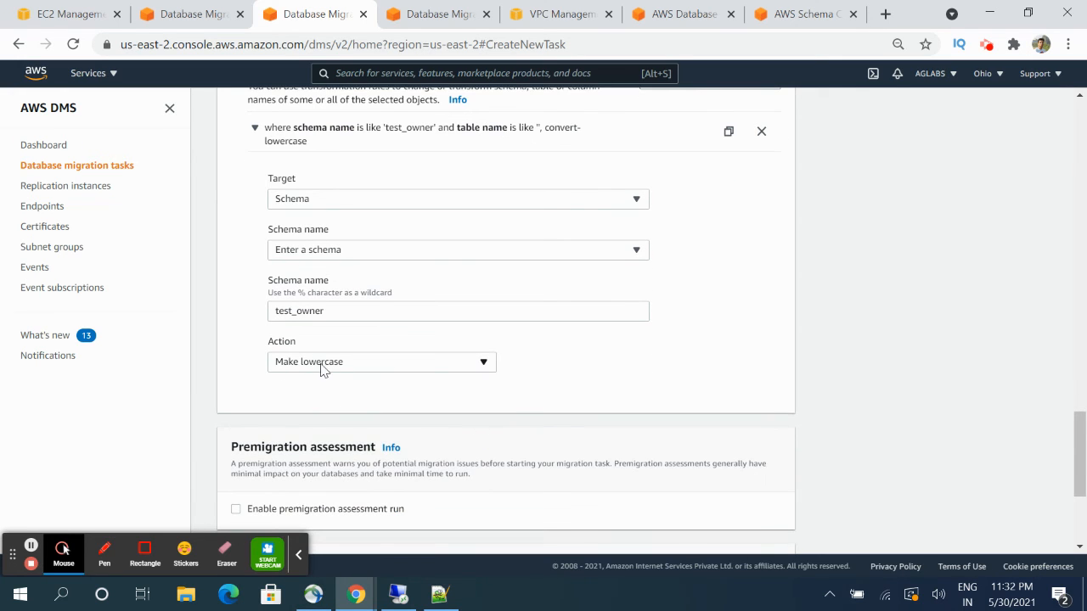
scroll(321, 370, "down", 3)
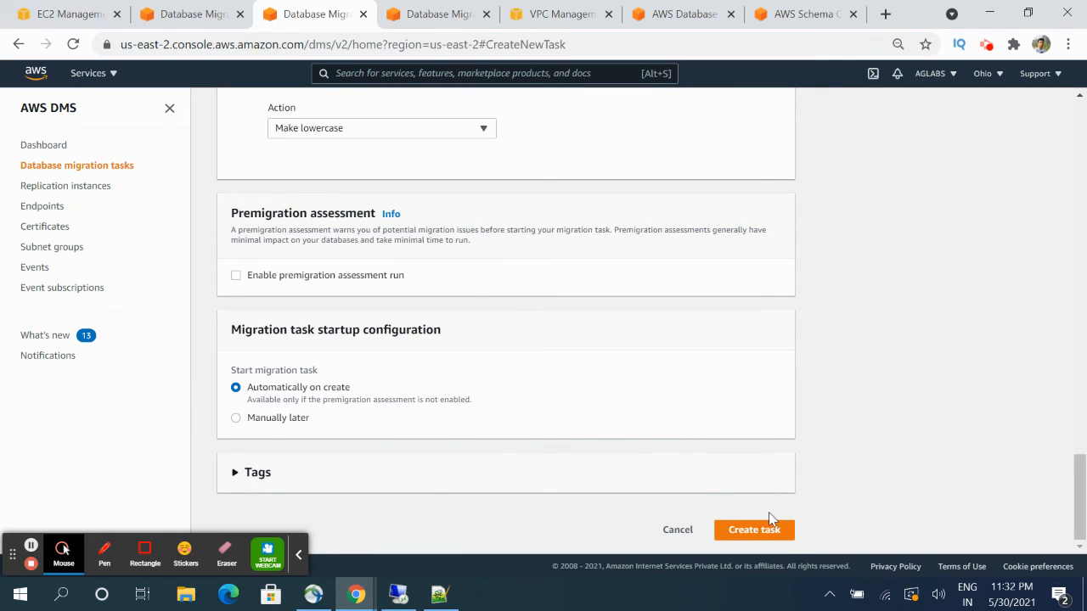
- Create the dms-replication-demo task, refresh the list until it shows Ready, and select it
left_click(772, 533)
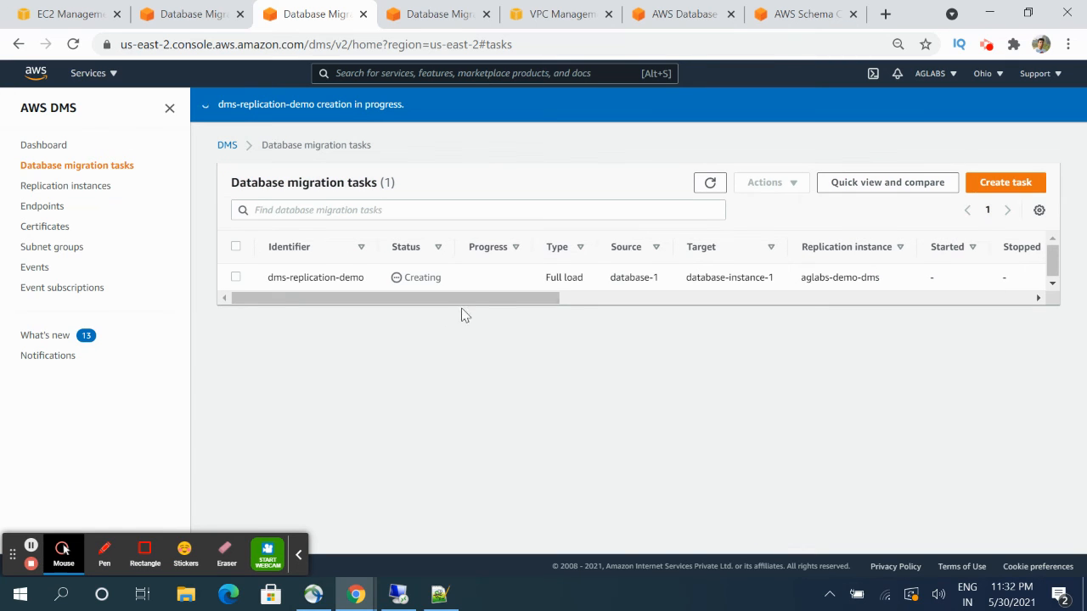
left_click(706, 185)
left_click(705, 186)
left_click(31, 546)
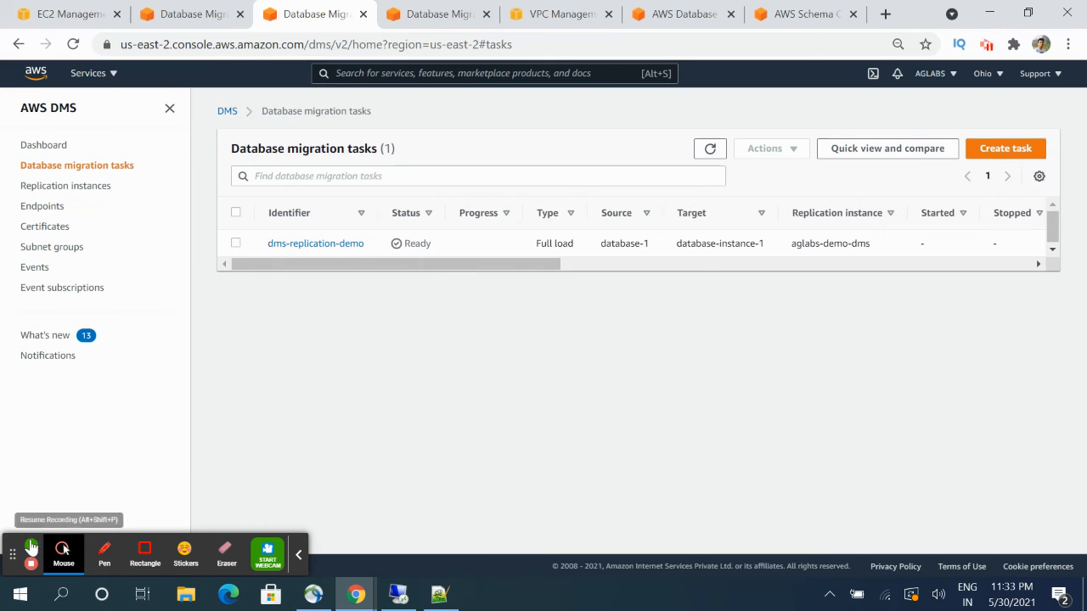
left_click(31, 546)
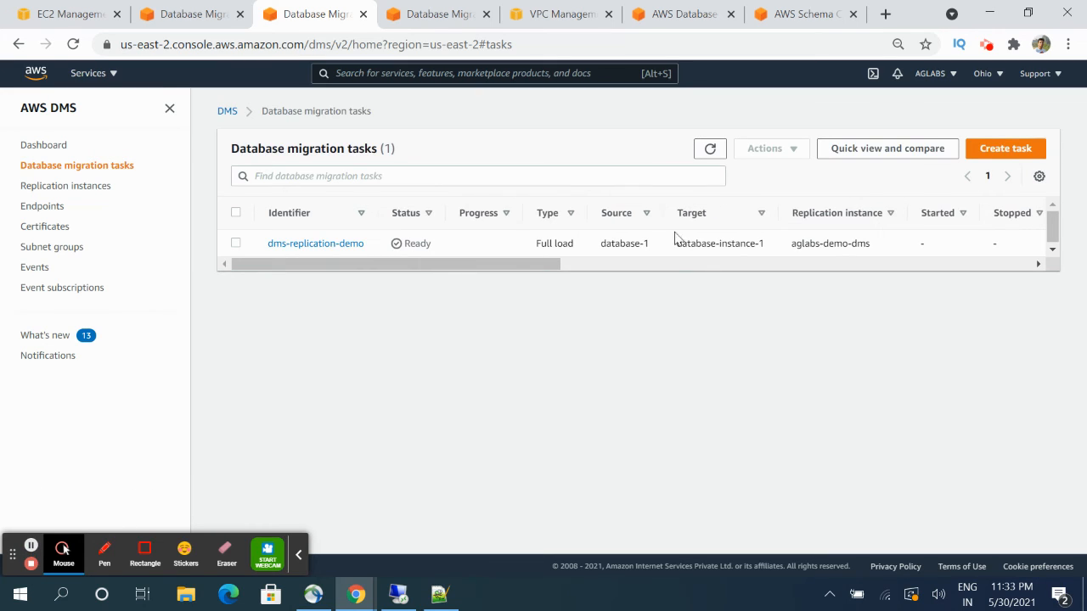
left_click(709, 149)
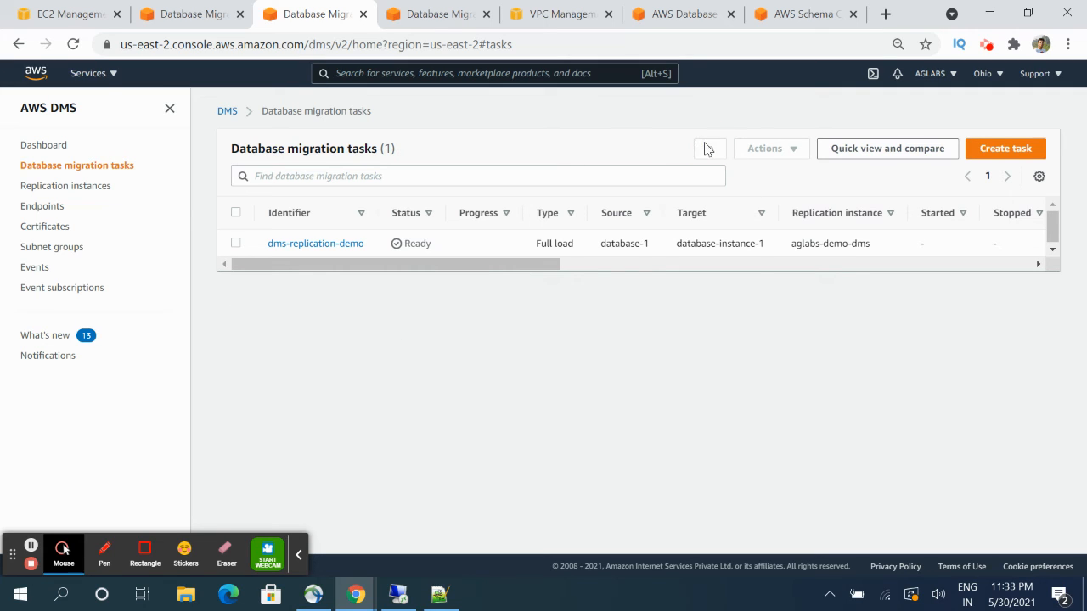
left_click(236, 243)
- Start the dms-replication-demo task and open its details page
left_click(790, 151)
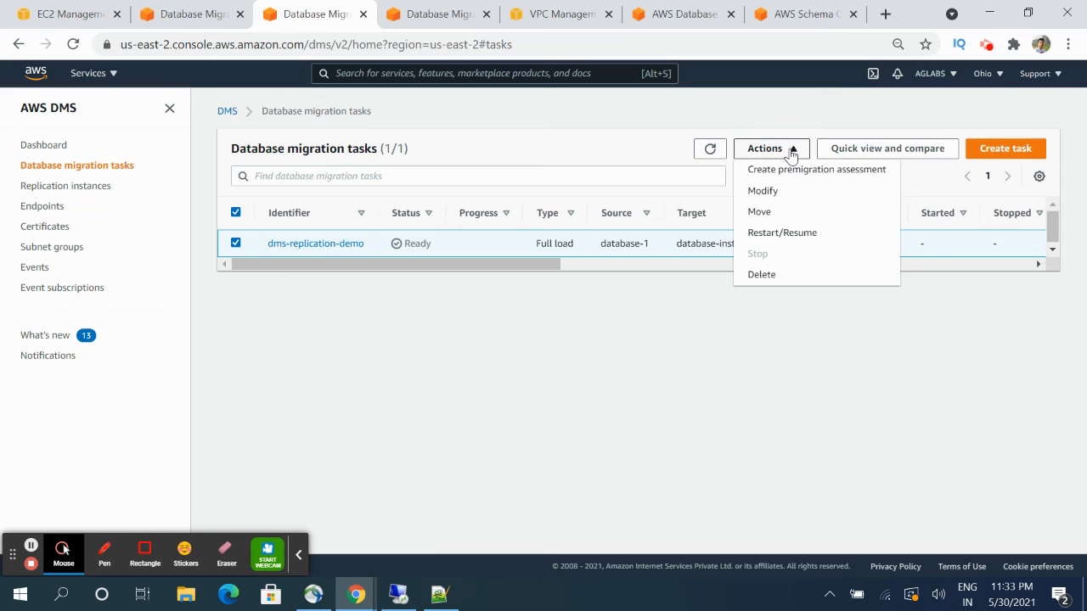
left_click(789, 237)
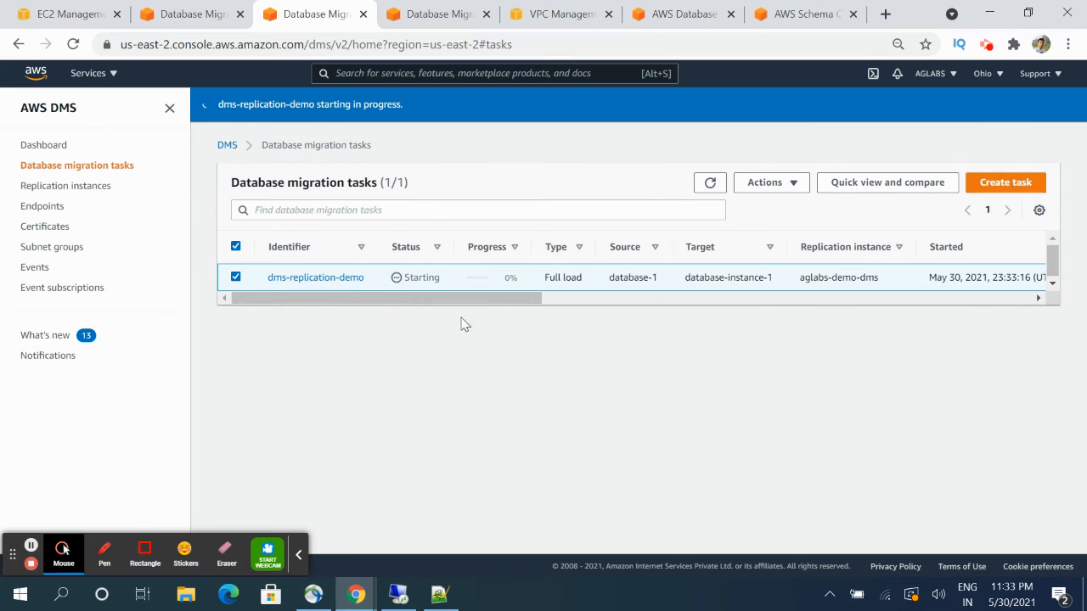
left_click(329, 277)
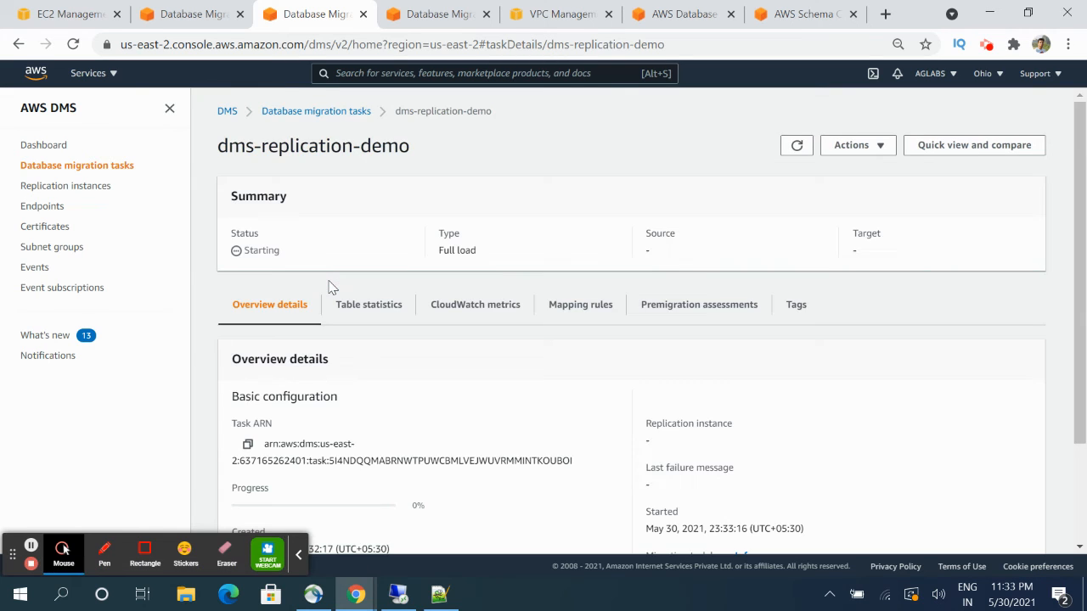
- Check table statistics, then confirm the overview shows status Starting at 0% progress
scroll(330, 286, "down", 2)
scroll(311, 289, "up", 3)
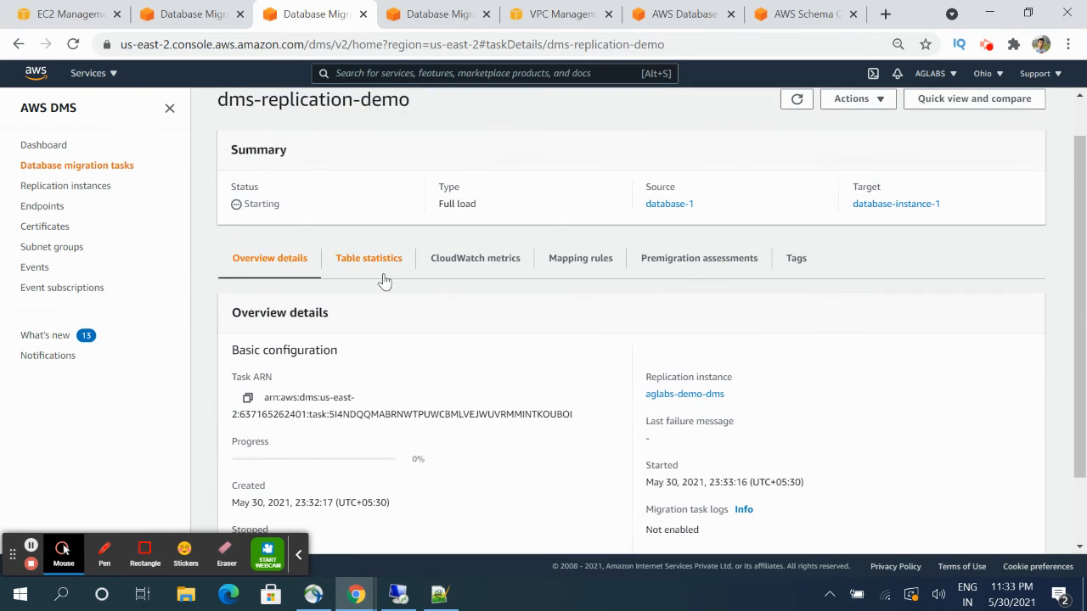
left_click(382, 265)
scroll(402, 375, "down", 1)
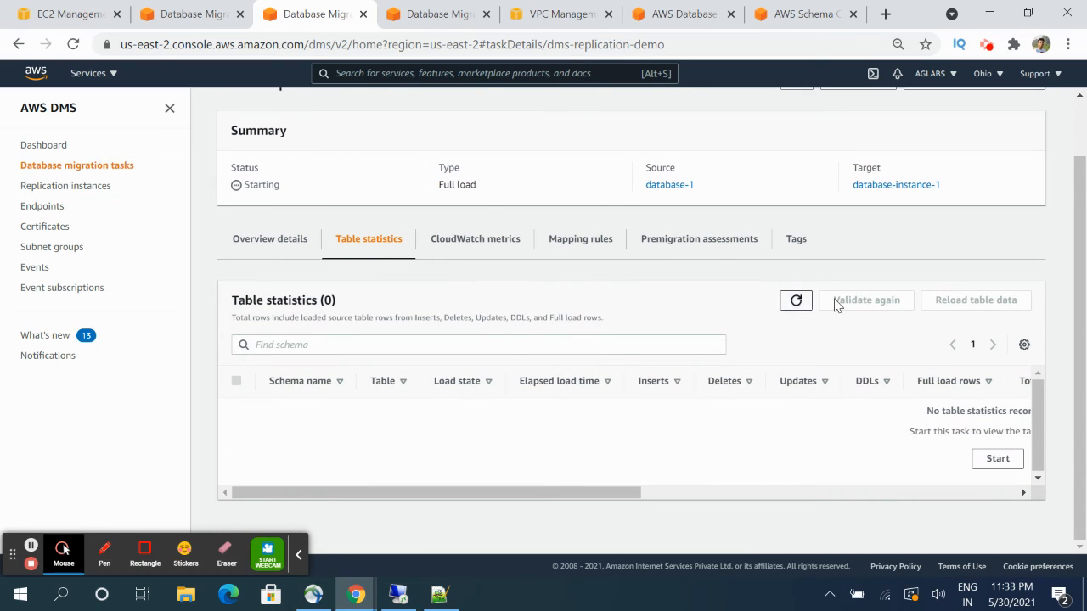
left_click(796, 304)
left_click(252, 247)
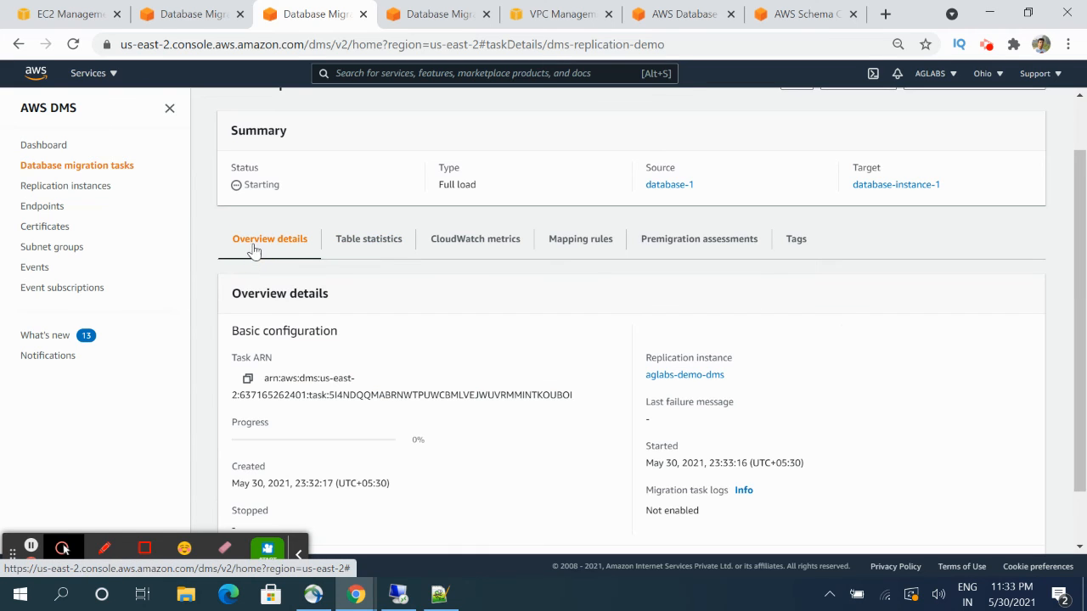
scroll(358, 285, "up", 1)
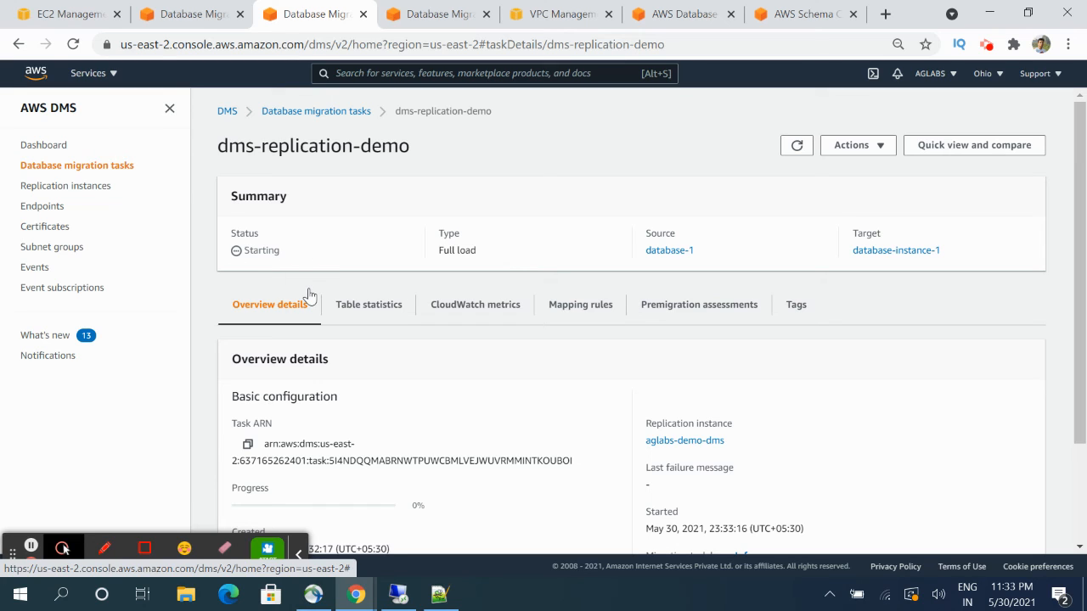
- Review mapping rules: include test_owner tables %, and lowercase the test_owner schema
left_click(584, 310)
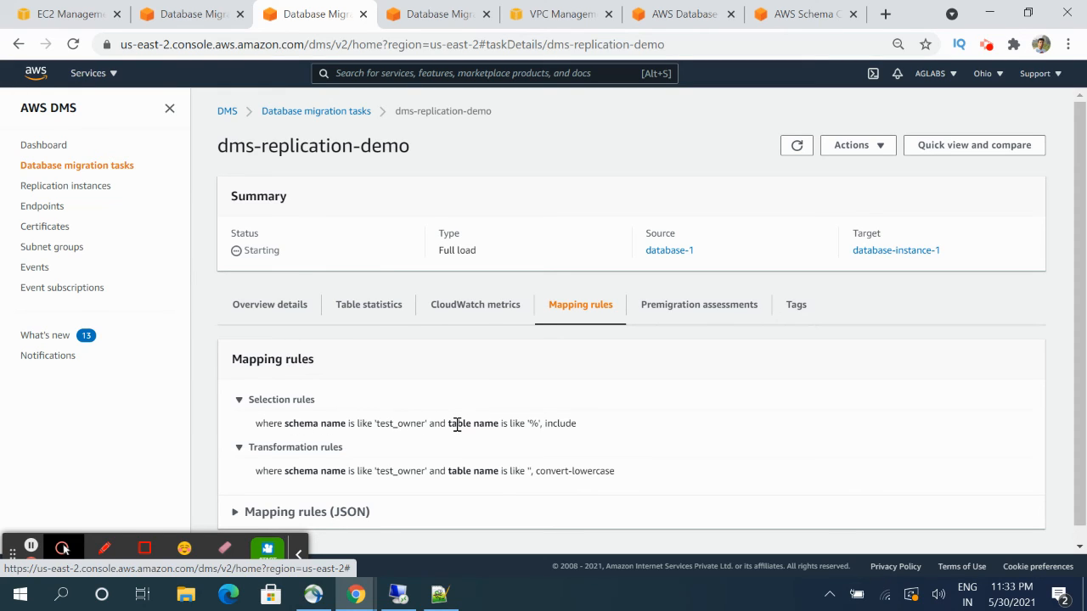
left_click_drag(451, 423, 486, 422)
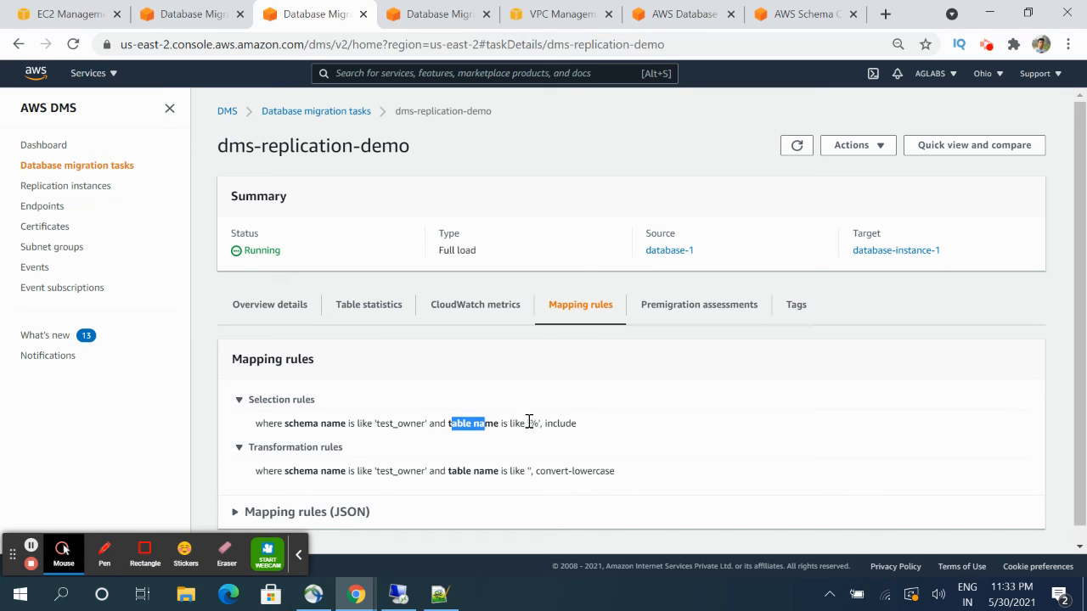
left_click(629, 426)
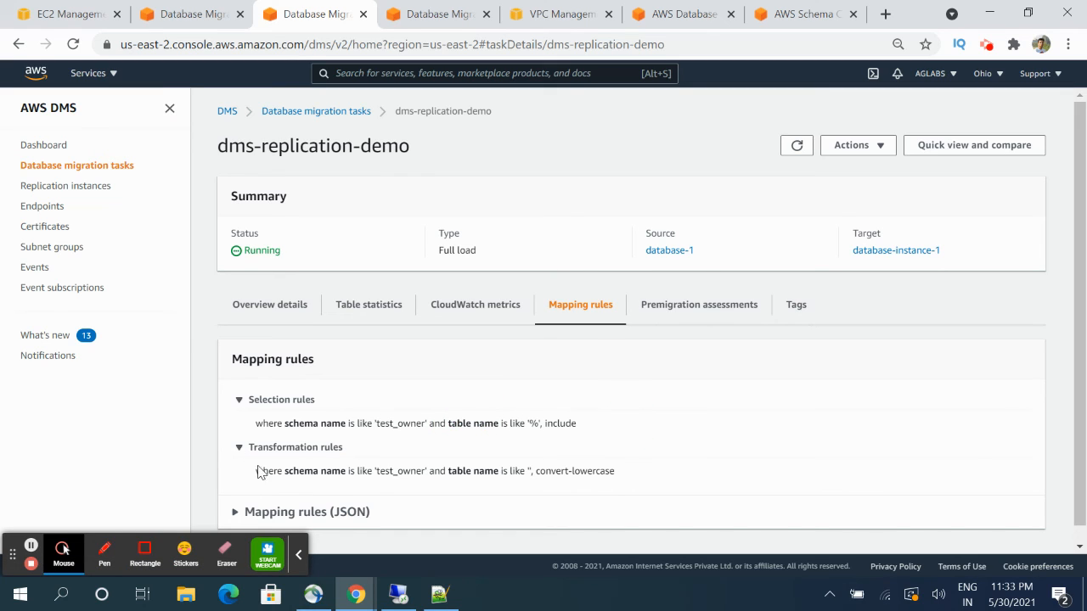
left_click_drag(283, 471, 340, 474)
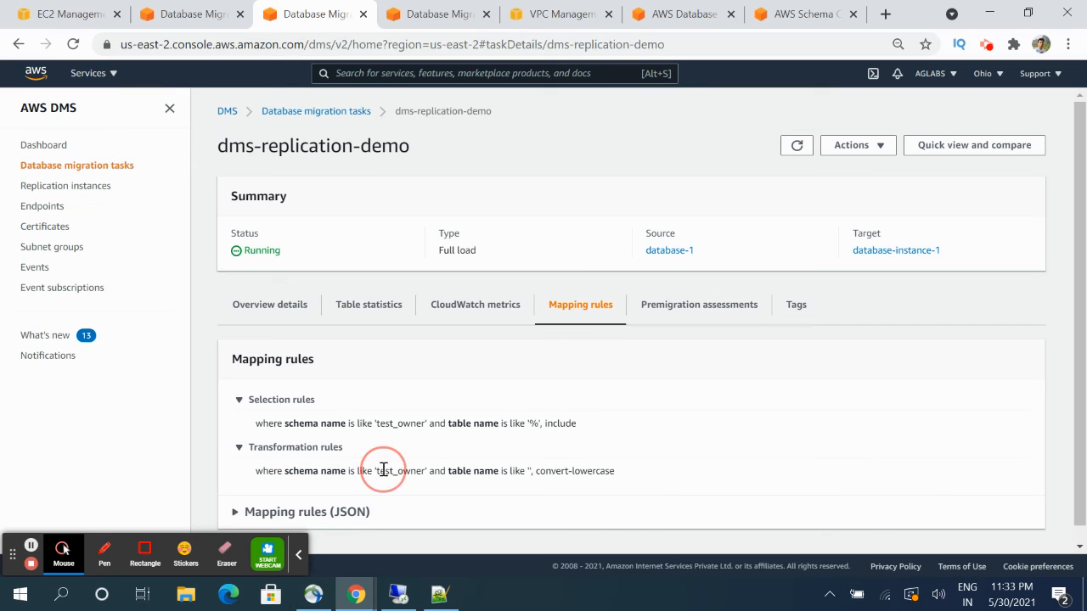
double_click(383, 470)
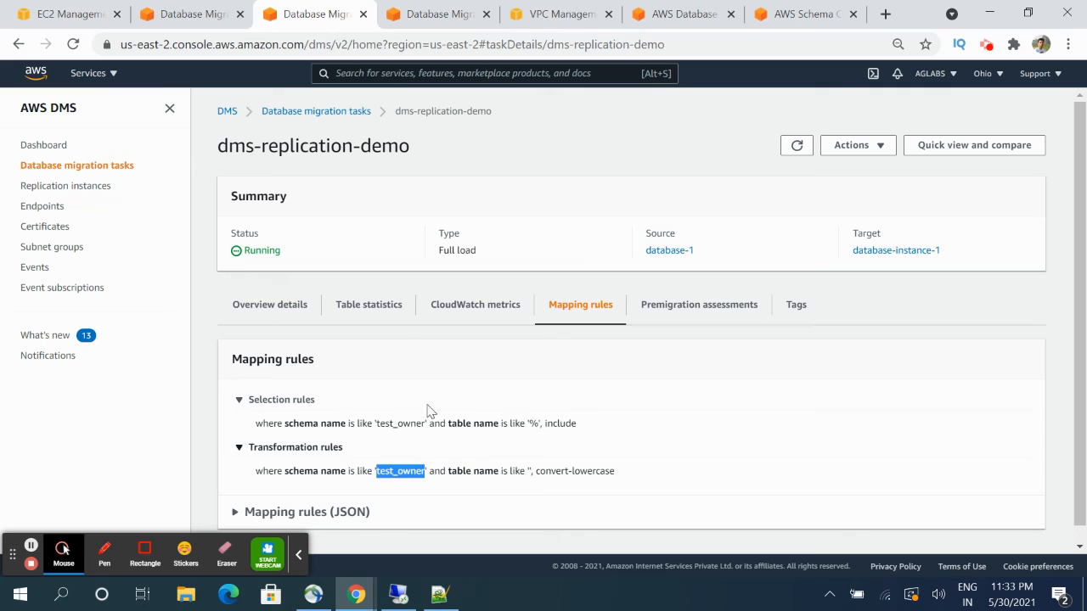
left_click(366, 308)
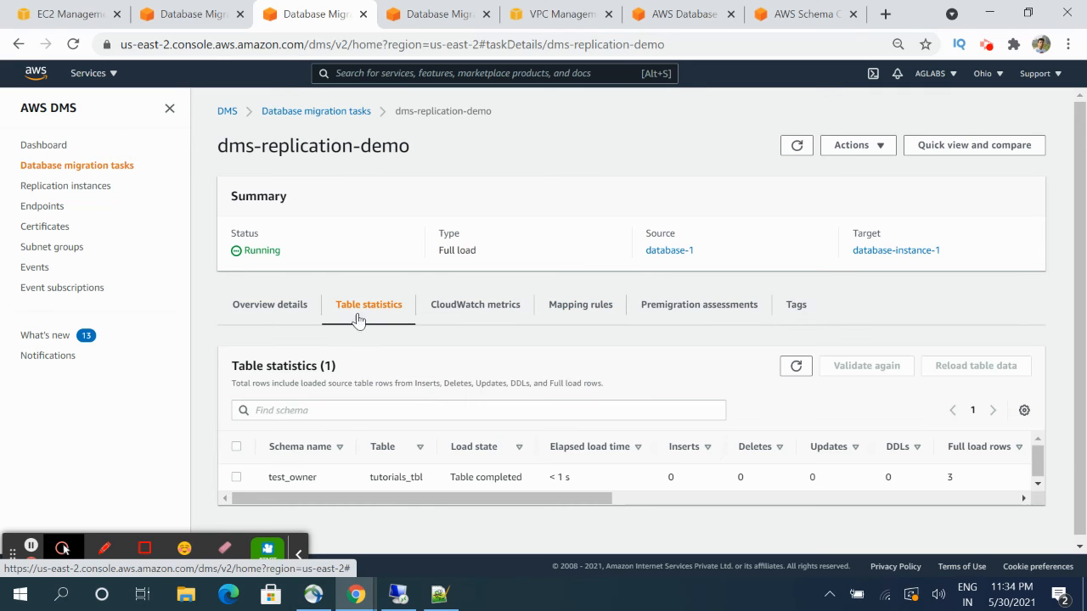
- Scroll the table statistics to confirm tutorials_tbl has 3 rows with validation Not enabled
left_click_drag(407, 502, 408, 503)
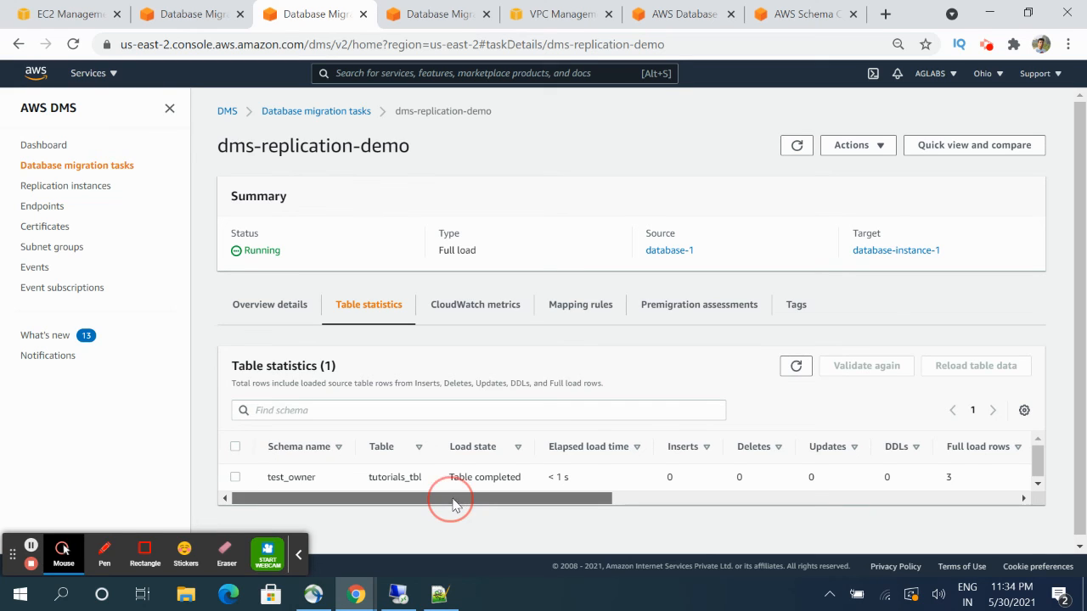
left_click_drag(448, 501, 641, 500)
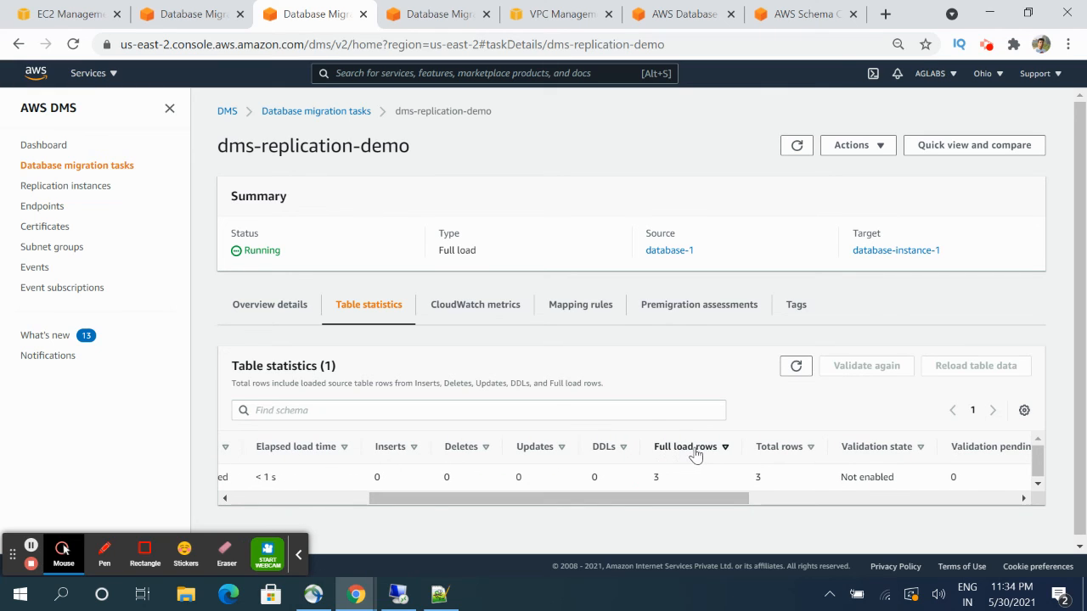
left_click(679, 505)
left_click_drag(679, 505, 722, 501)
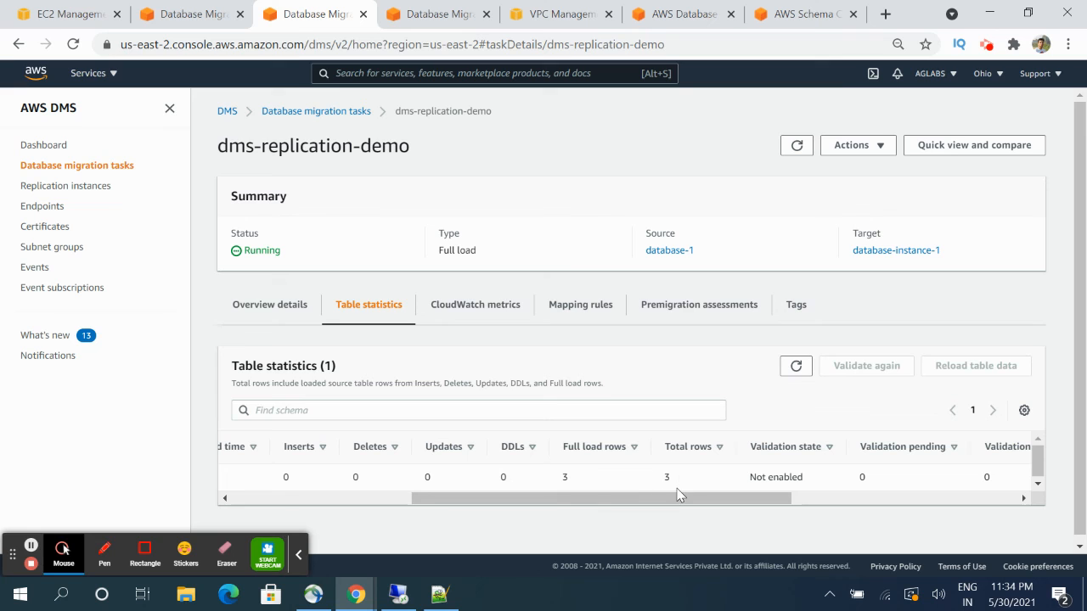
left_click_drag(679, 500, 902, 501)
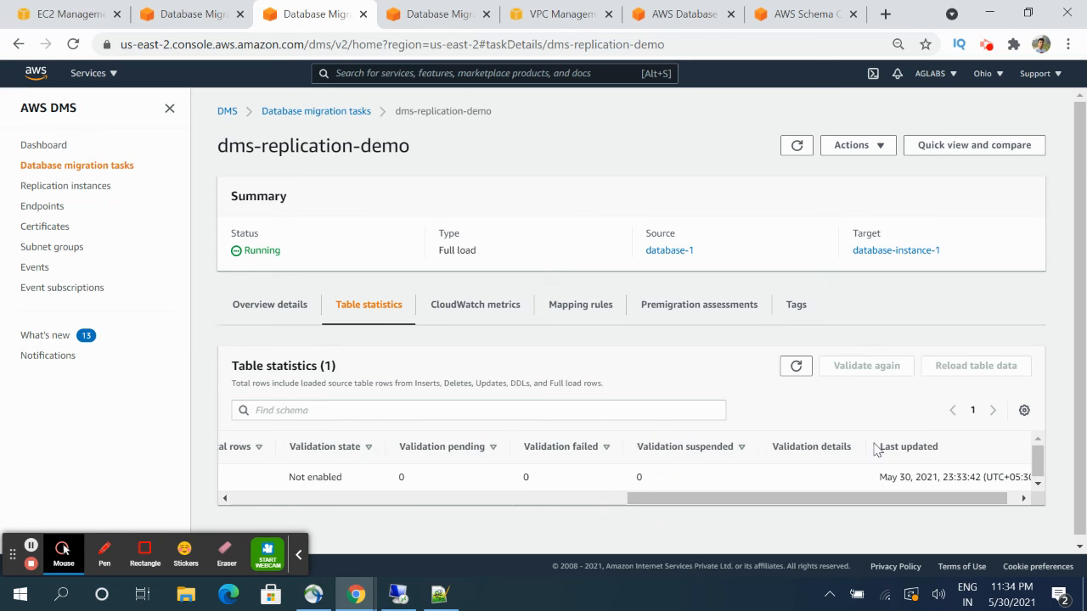
left_click(397, 595)
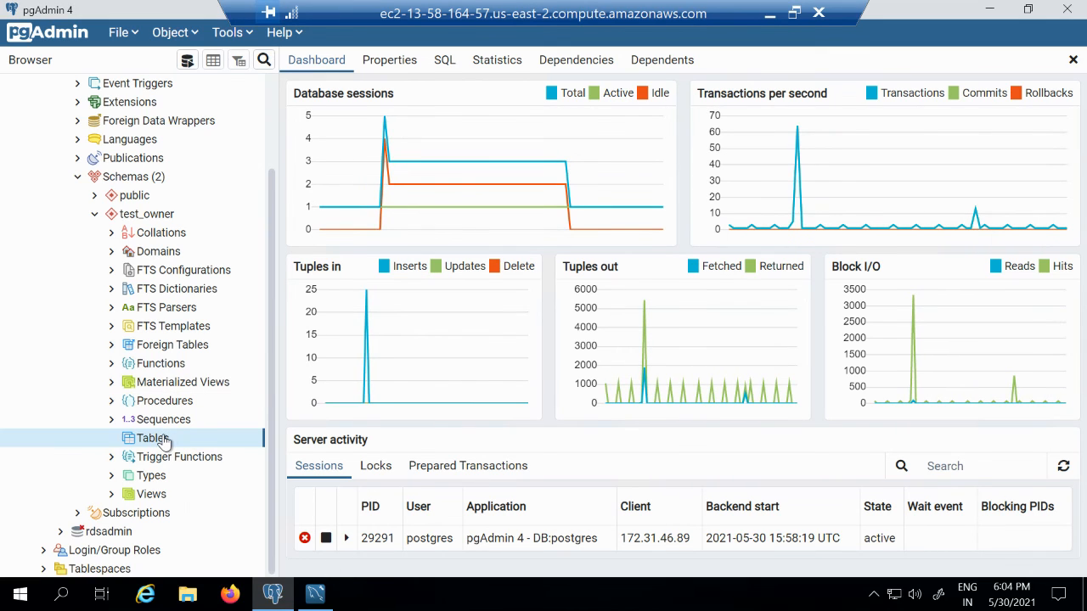
- Refresh test_owner's Tables group in pgAdmin and expand tutorials_tbl
right_click(165, 440)
left_click(226, 484)
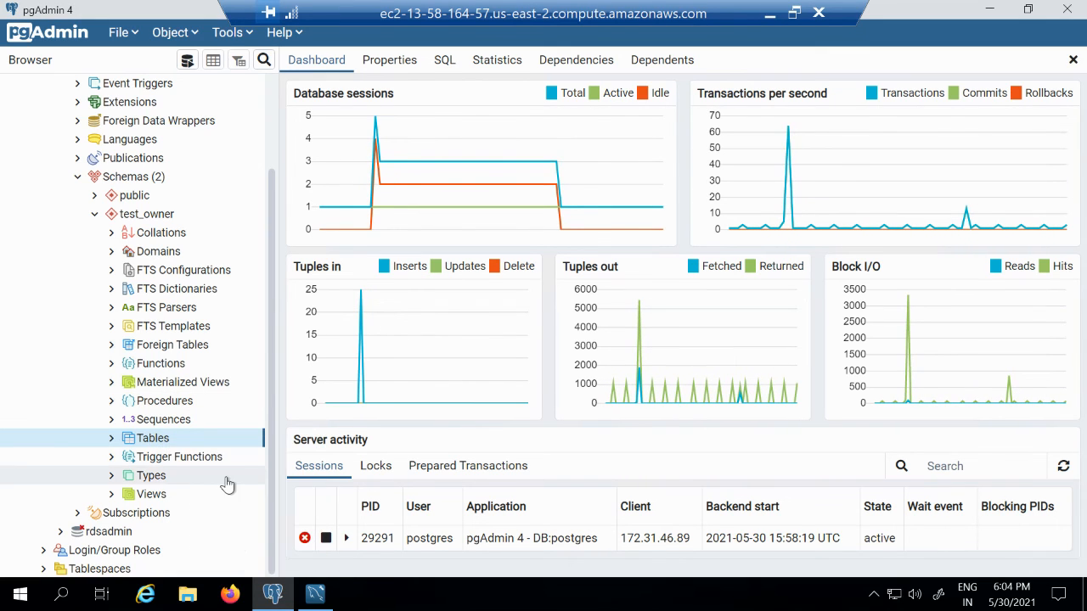
left_click(112, 438)
left_click(128, 457)
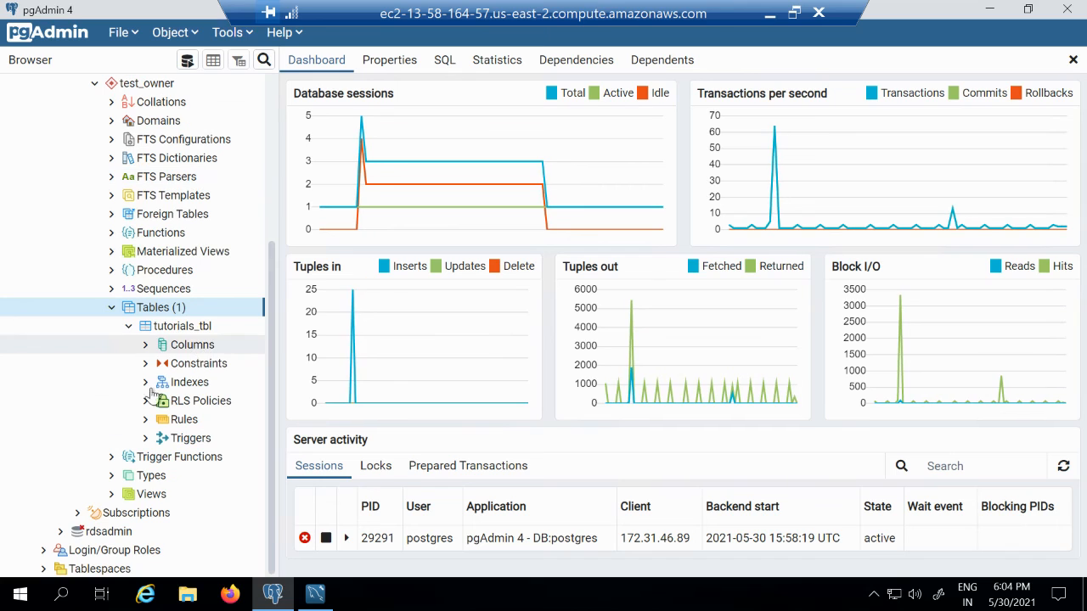
- View all rows of tutorials_tbl: Learn PHP, Learn MySQL and JAVA Tutorial
left_click(183, 330)
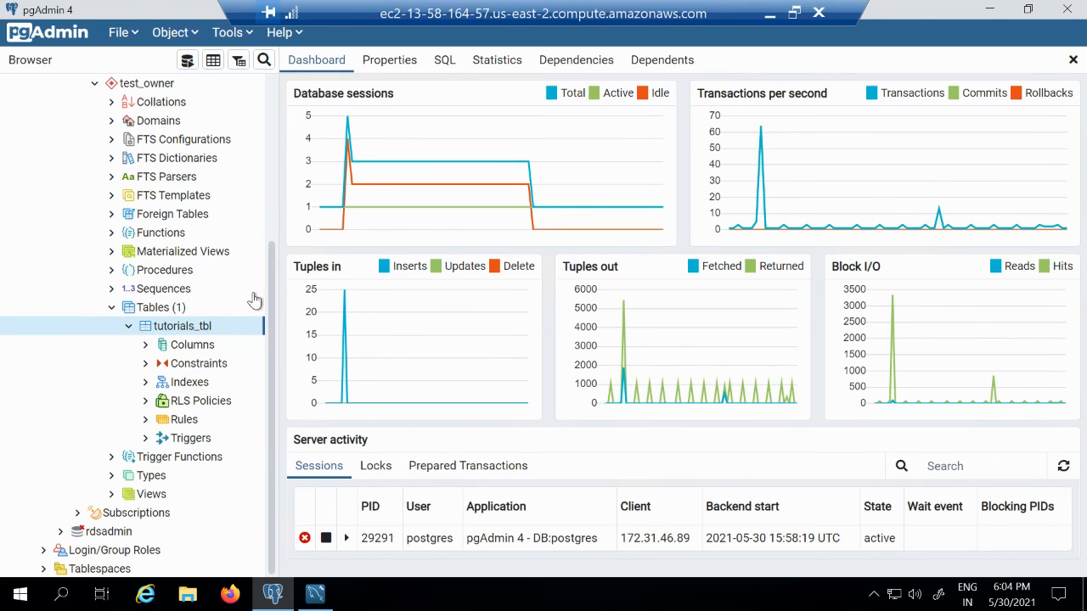
right_click(210, 336)
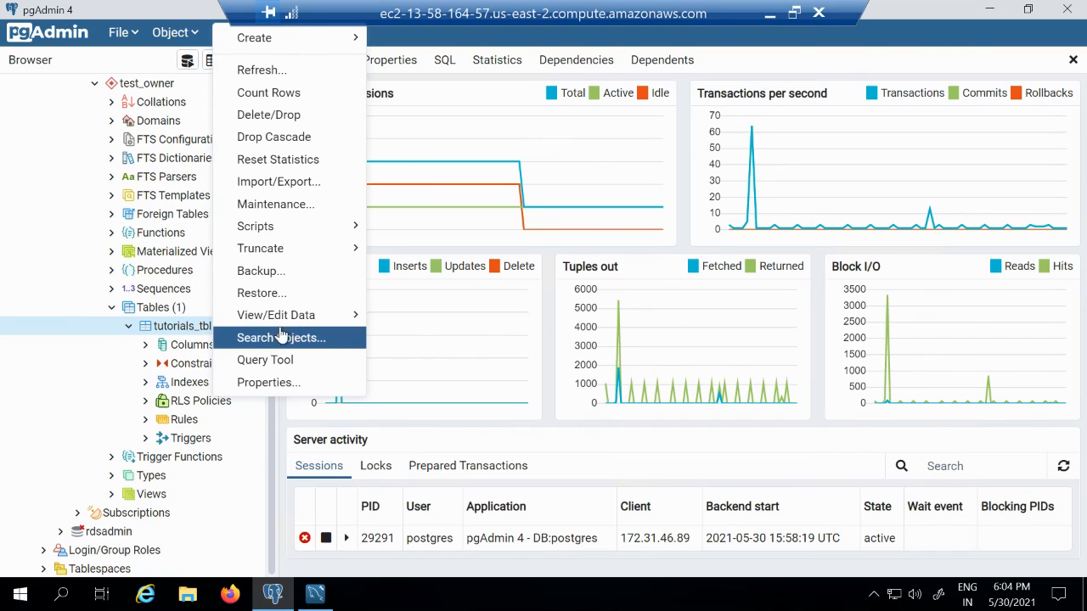
mouse_move(288, 316)
left_click(410, 316)
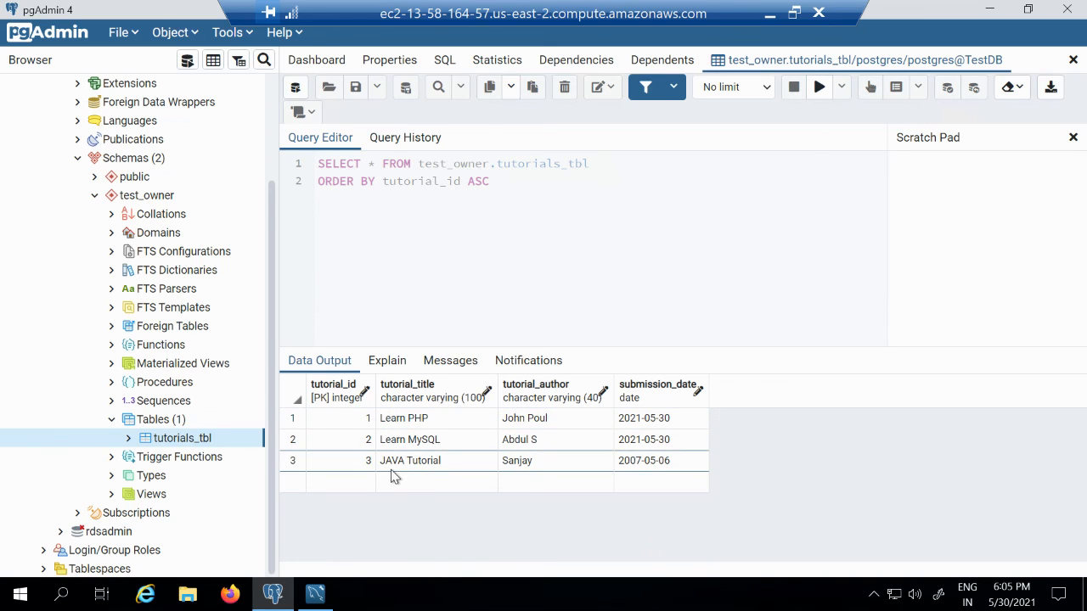
left_click(324, 595)
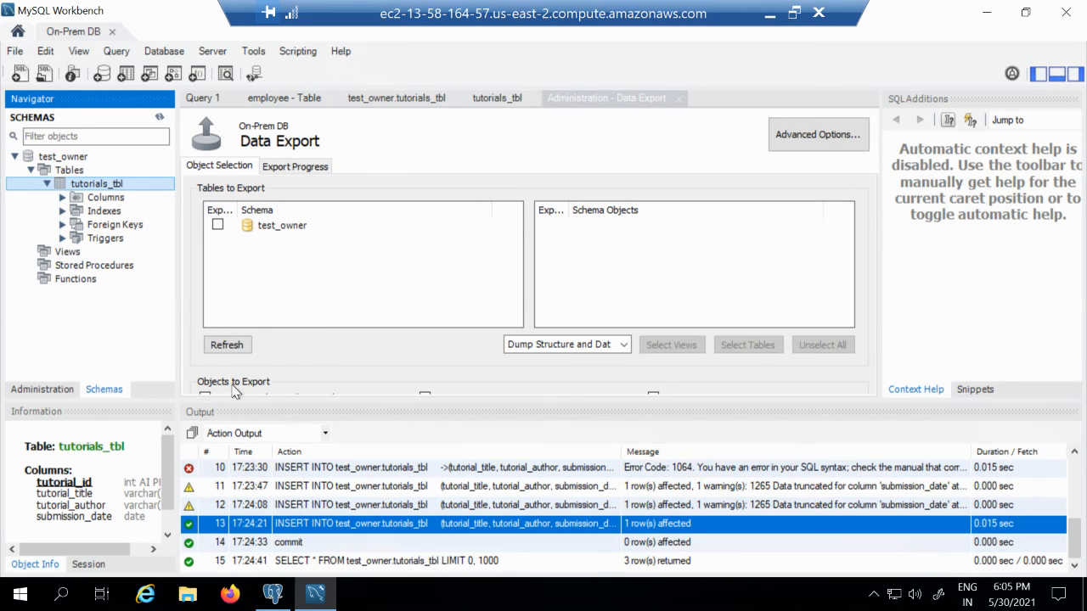
left_click(266, 99)
left_click(209, 98)
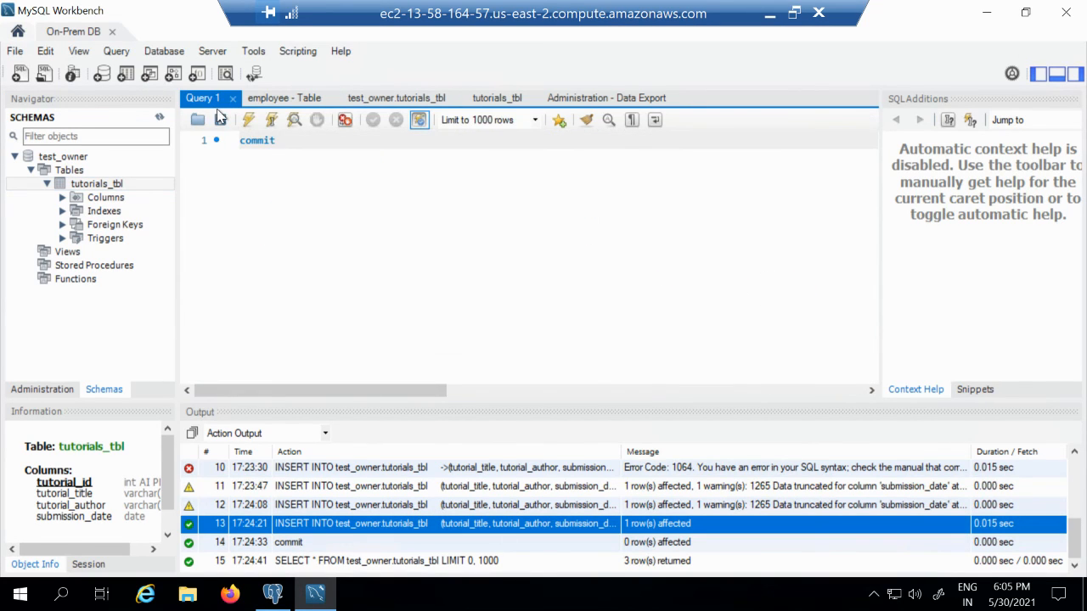
left_click(303, 99)
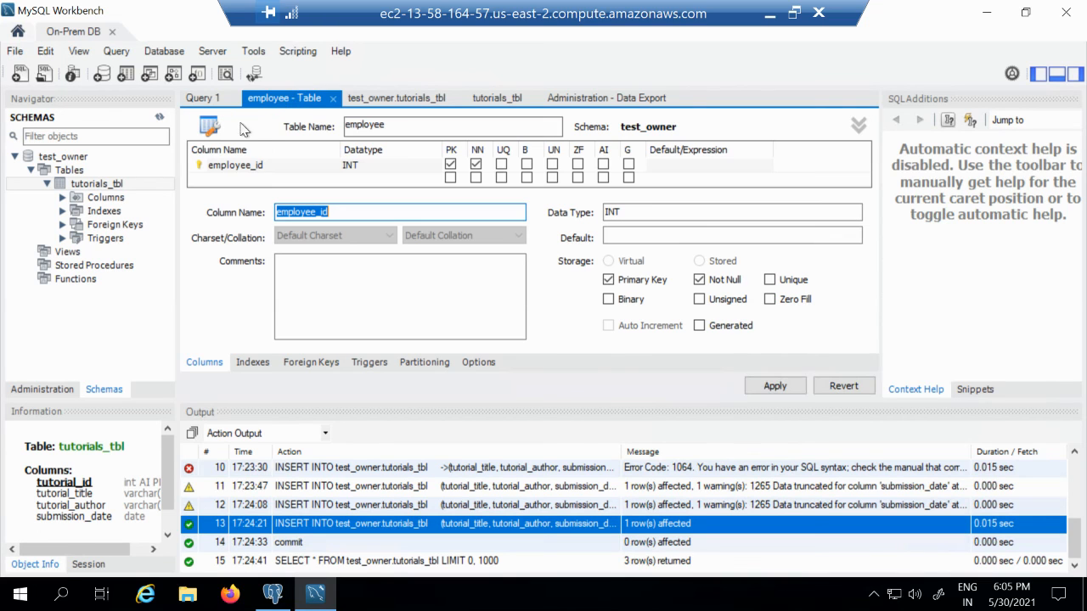
left_click(516, 100)
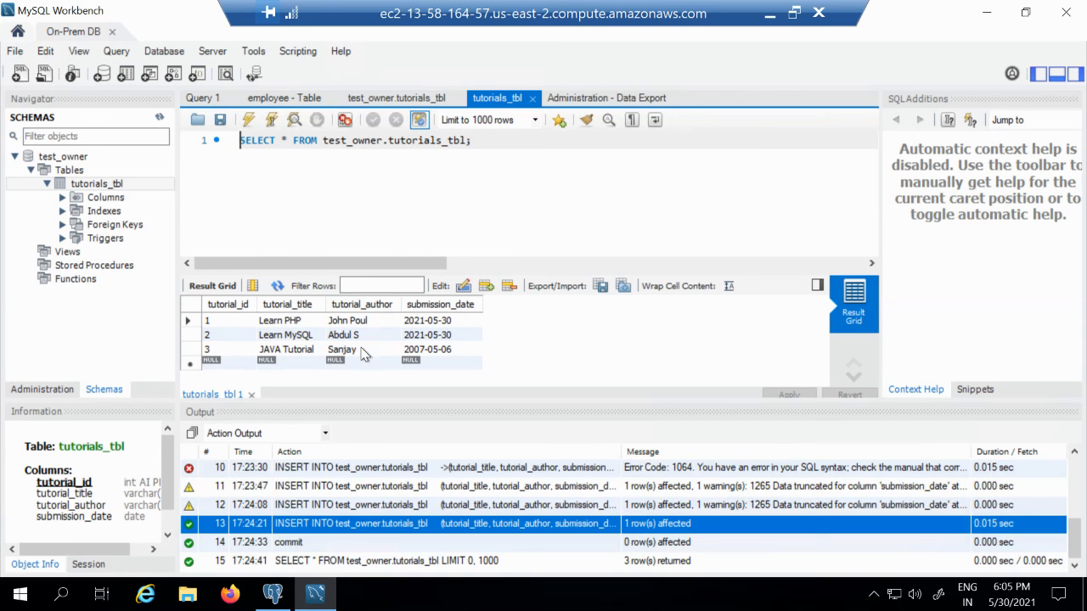
key("alt+Tab")
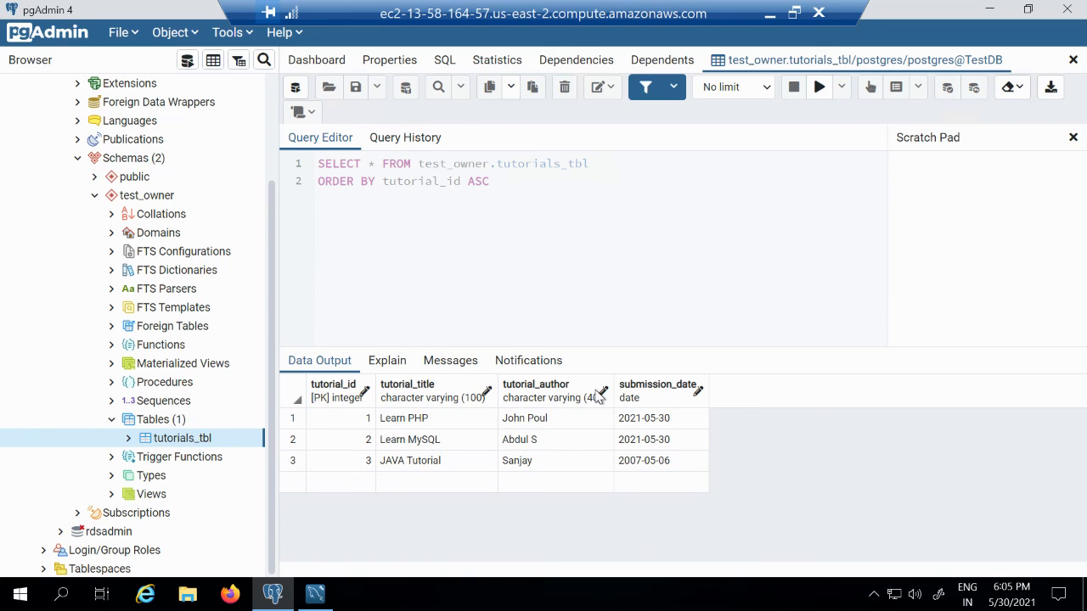
- Back in DMS, confirm dms-replication-demo reads Load complete with tutorials_tbl at 3 full-load rows
left_click(770, 12)
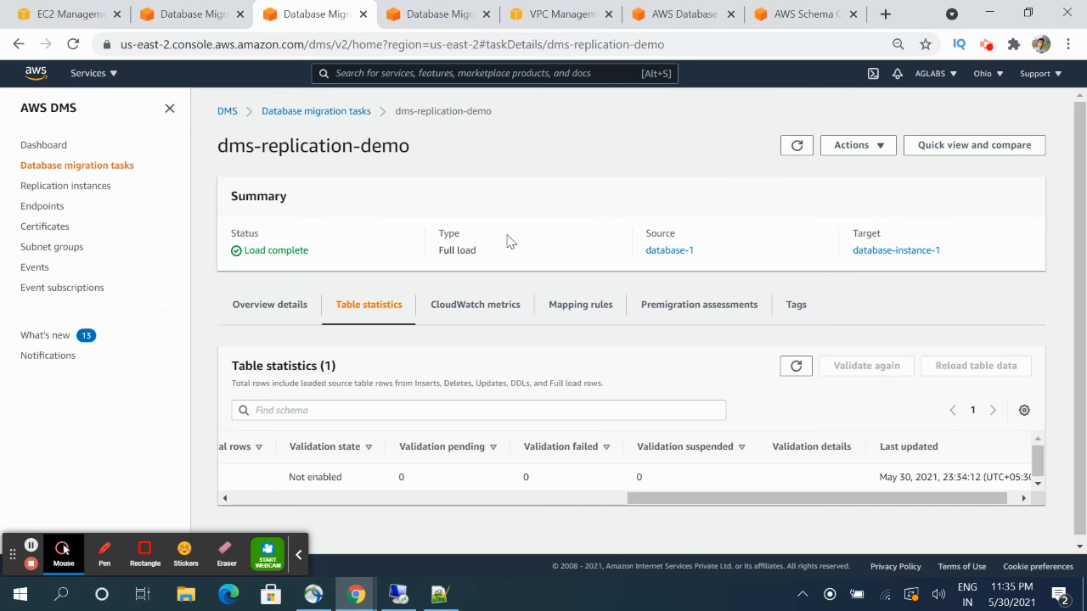
left_click(302, 556)
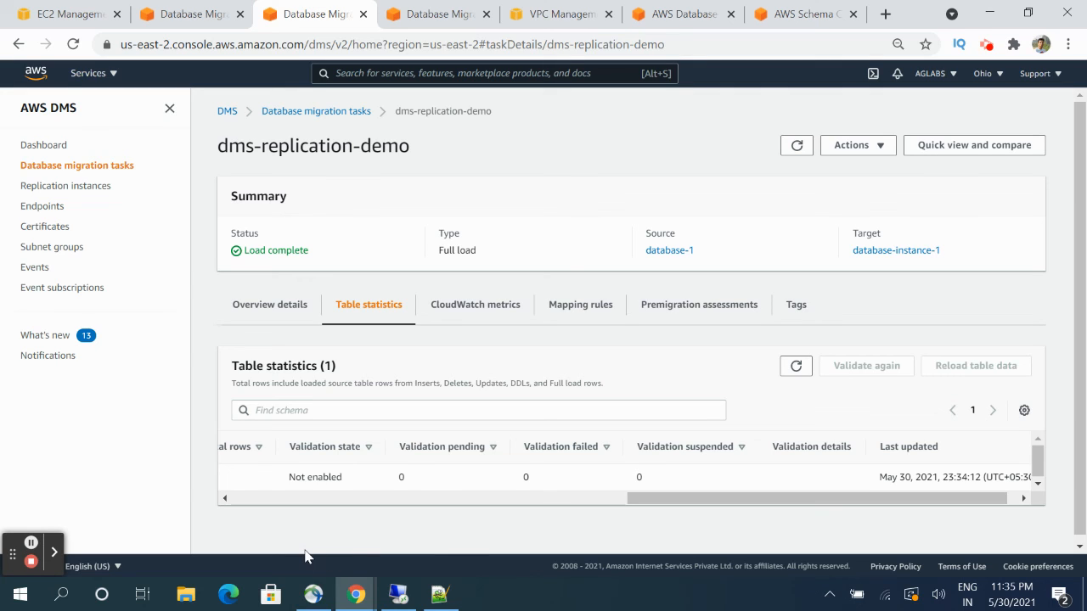
left_click(436, 497)
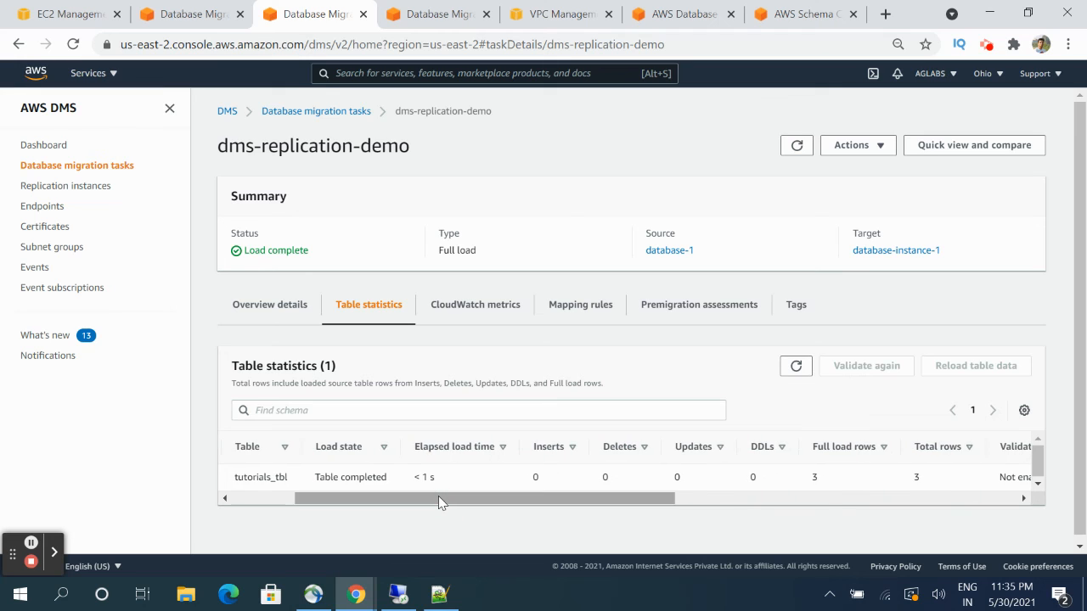